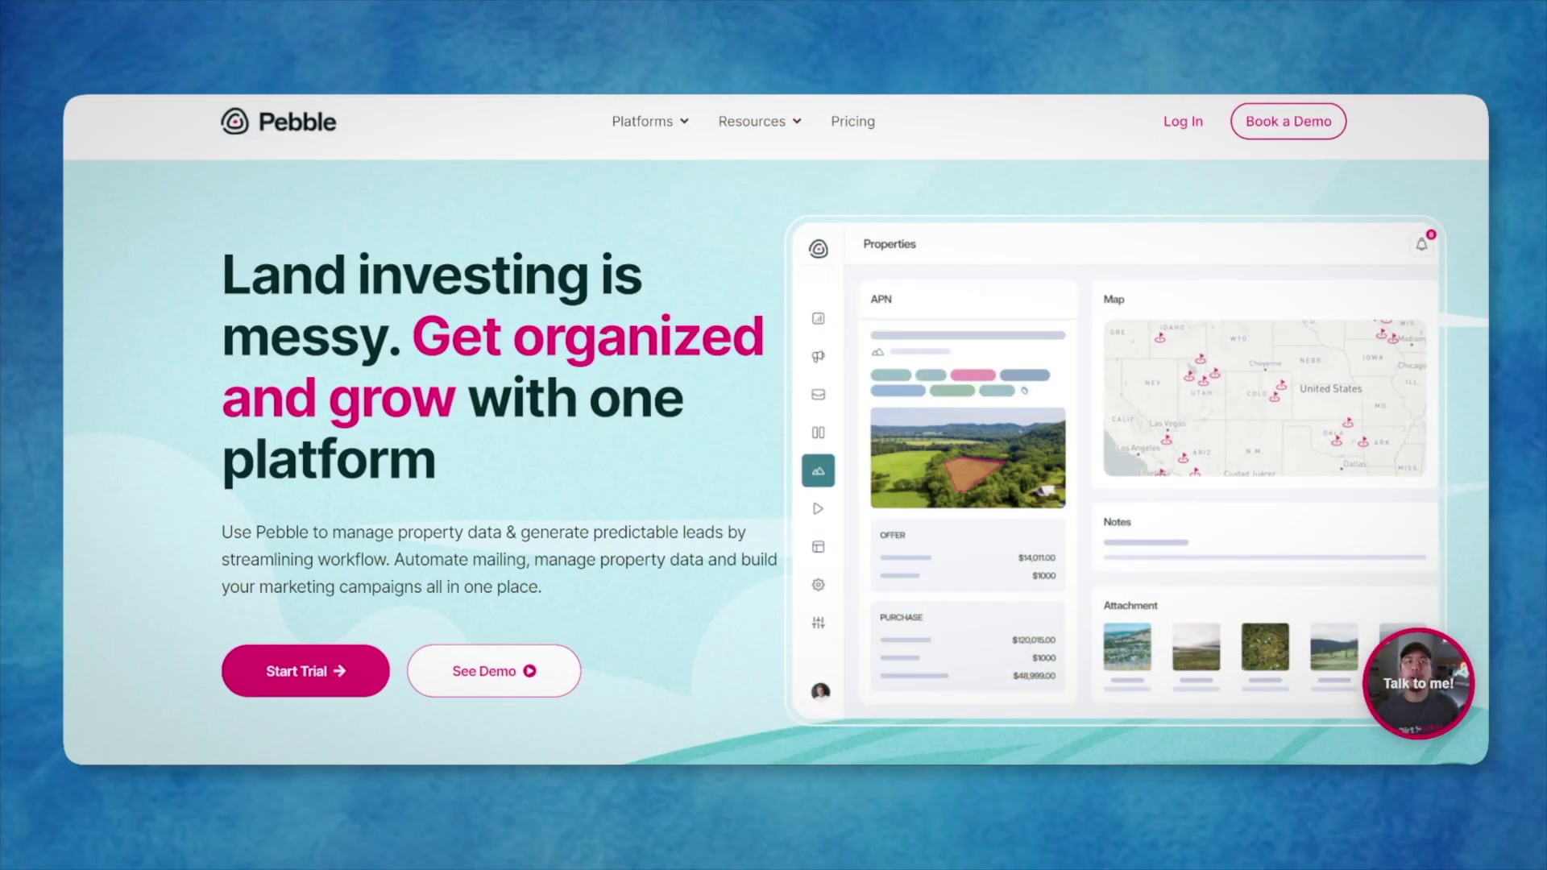
Scroll through the Pebble website intro before logging in to the Dashboard
scroll(777, 430, "down", 3)
scroll(776, 431, "down", 3)
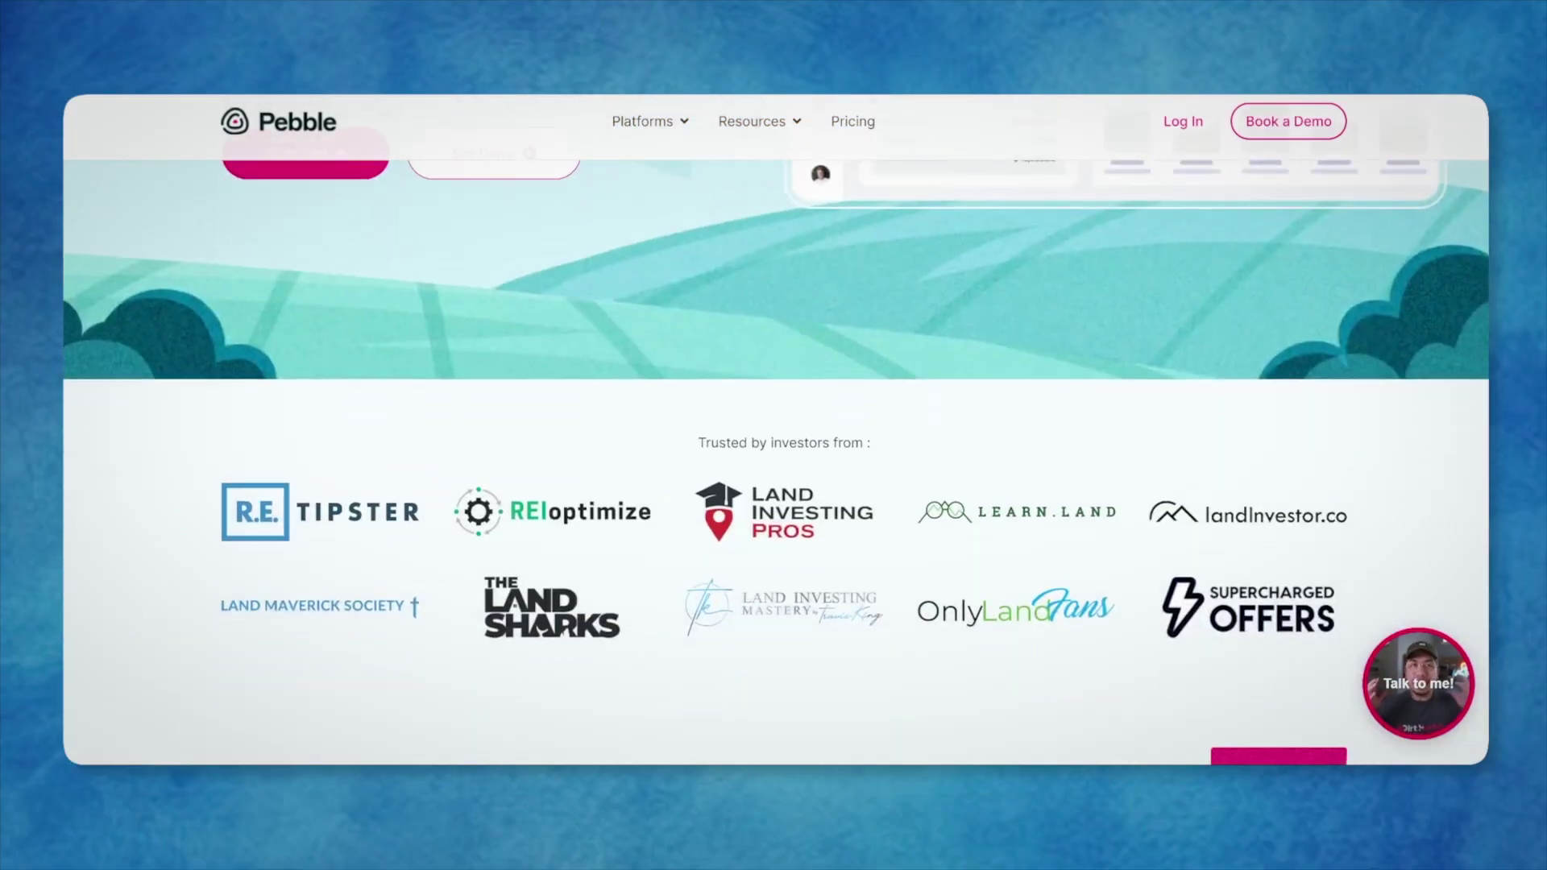
scroll(776, 430, "down", 5)
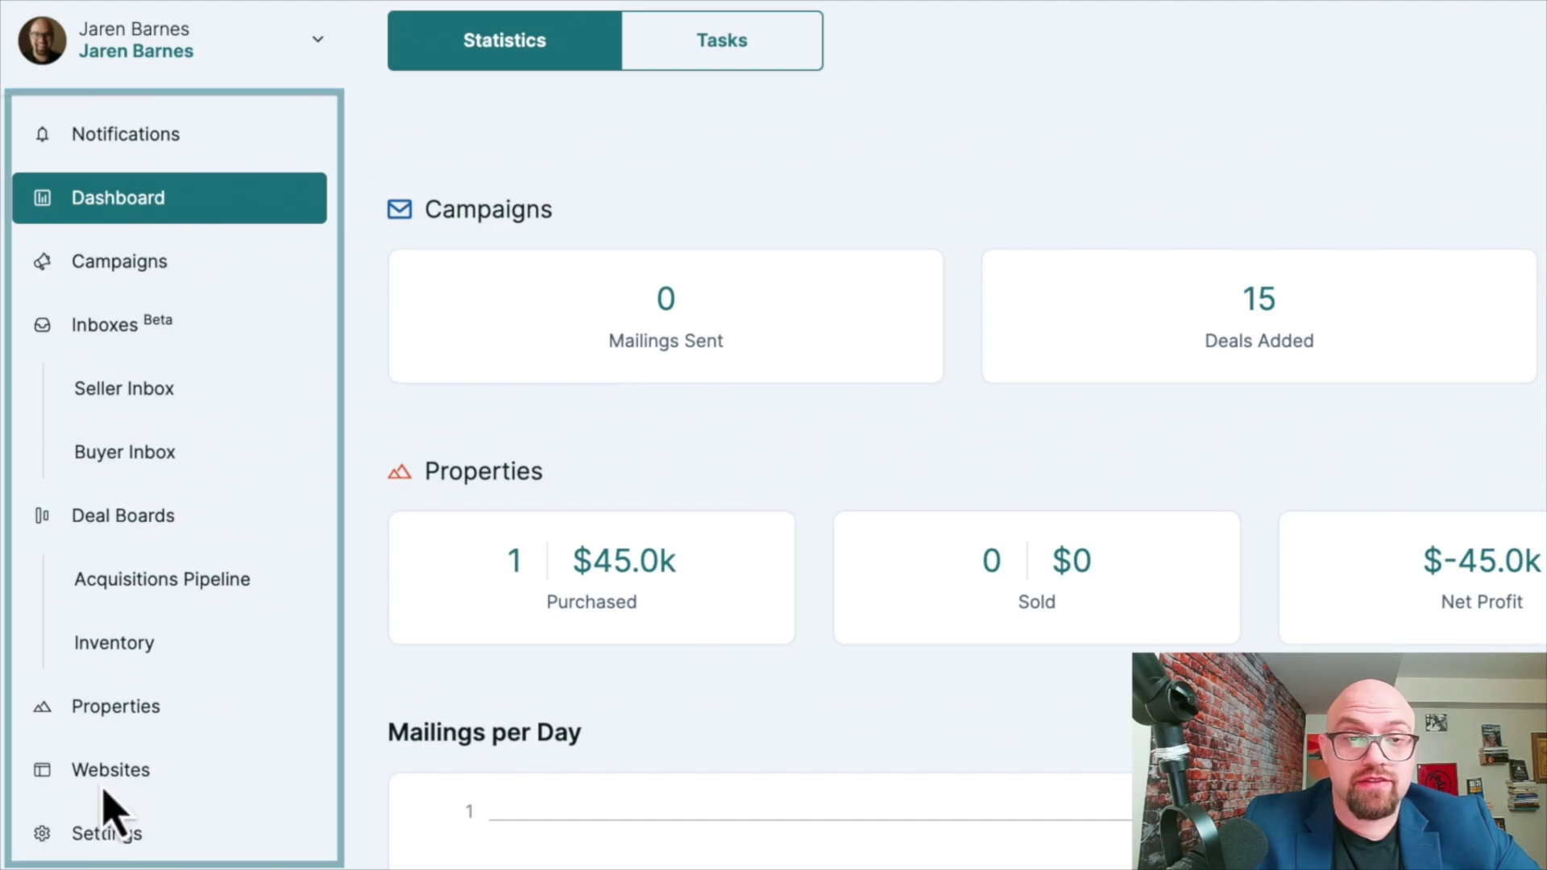
left_click(138, 135)
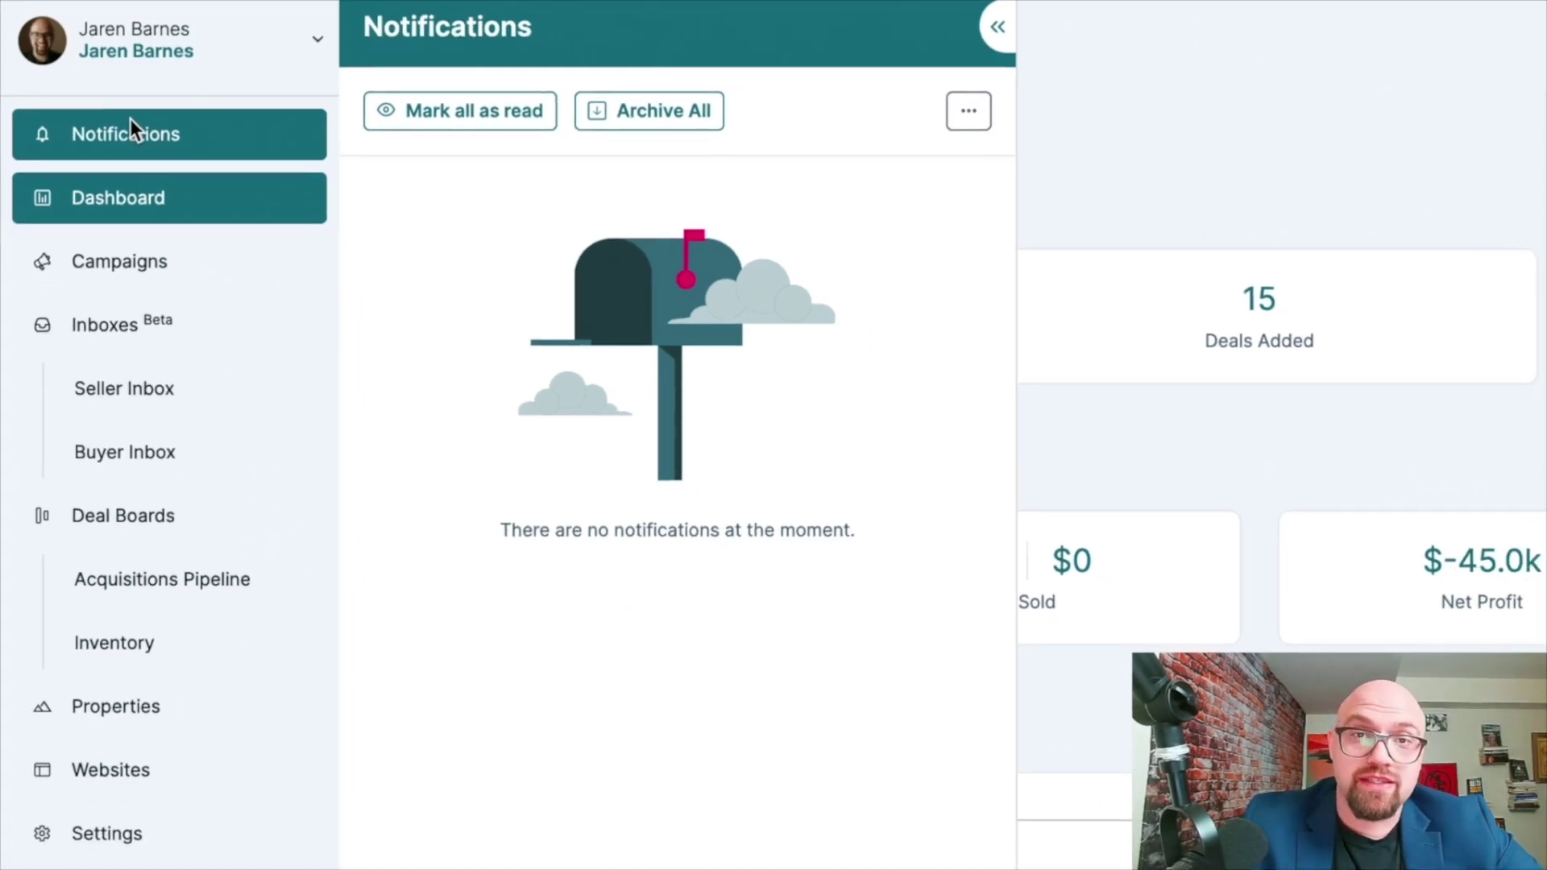
left_click(128, 201)
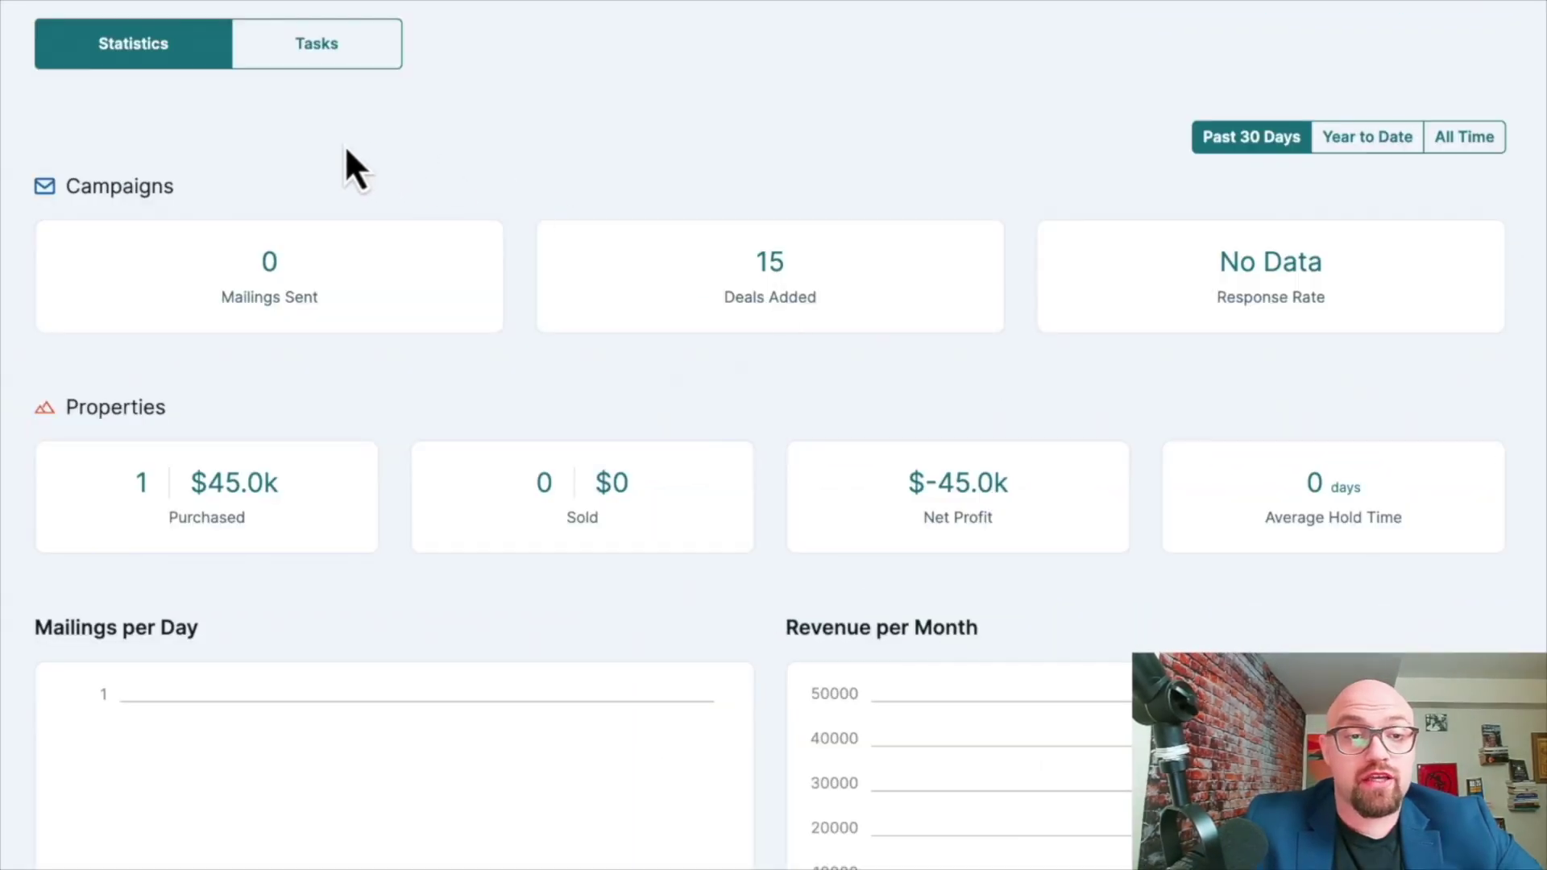
Review the Tasks list and mailing Campaigns, then go to Inboxes > Seller Inbox
left_click(349, 58)
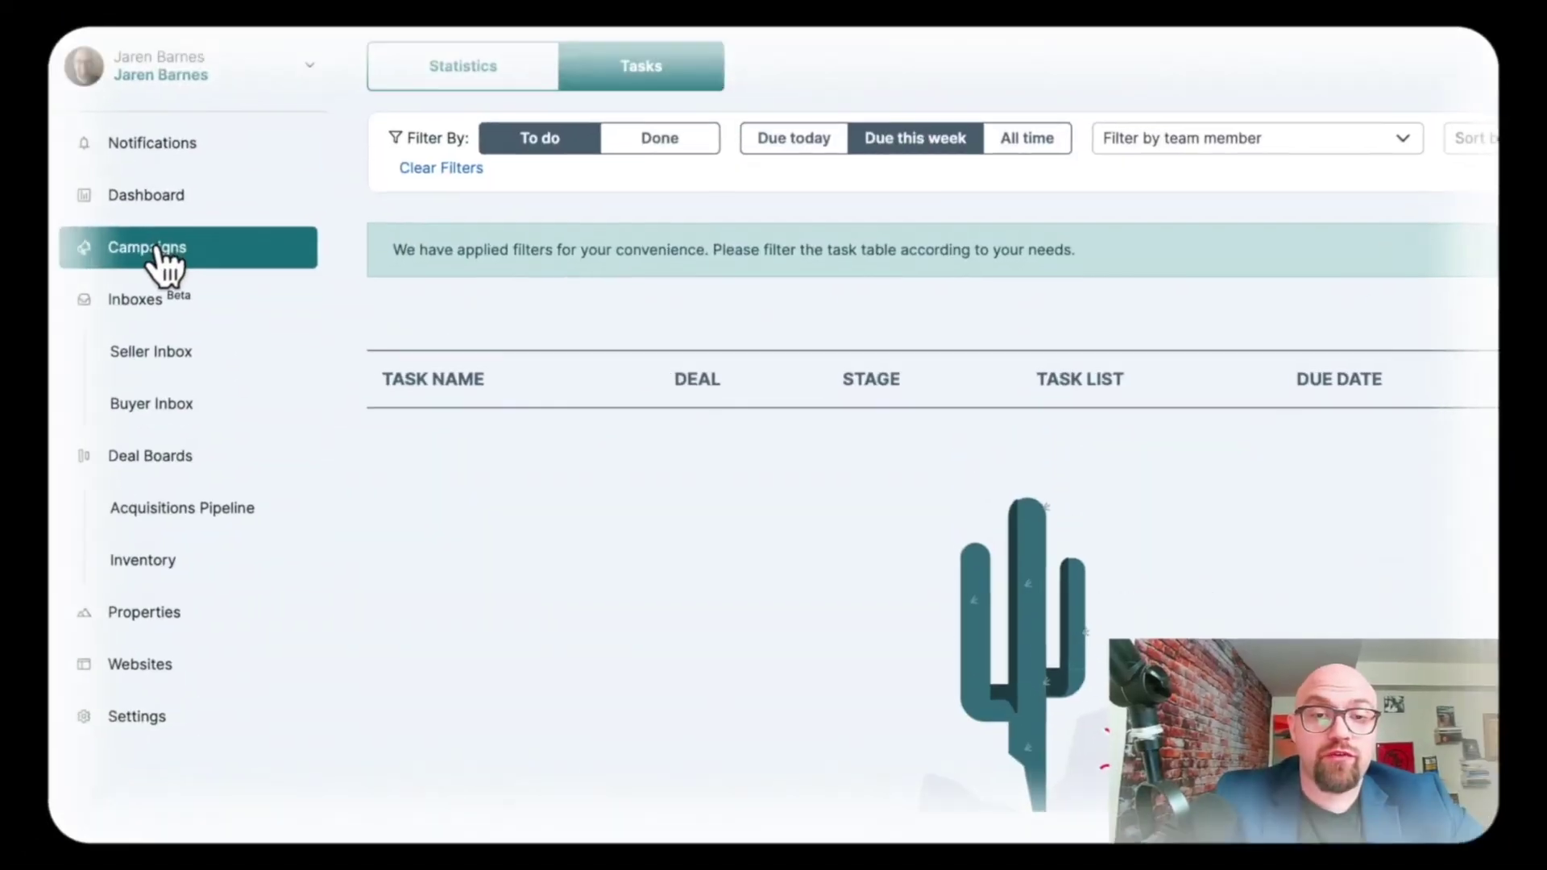
left_click(173, 162)
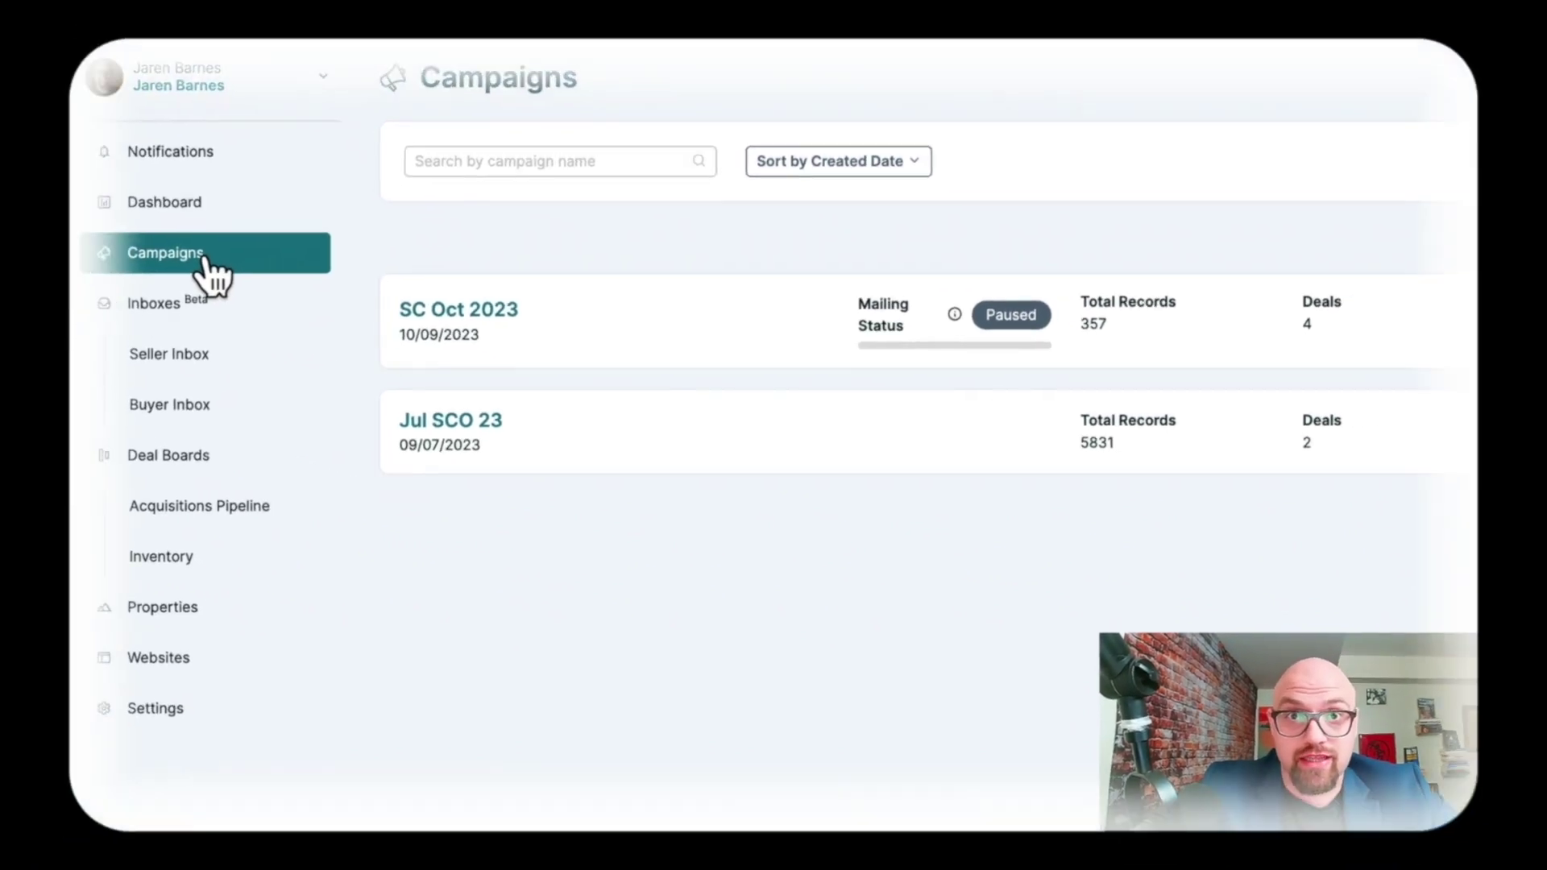
left_click(109, 346)
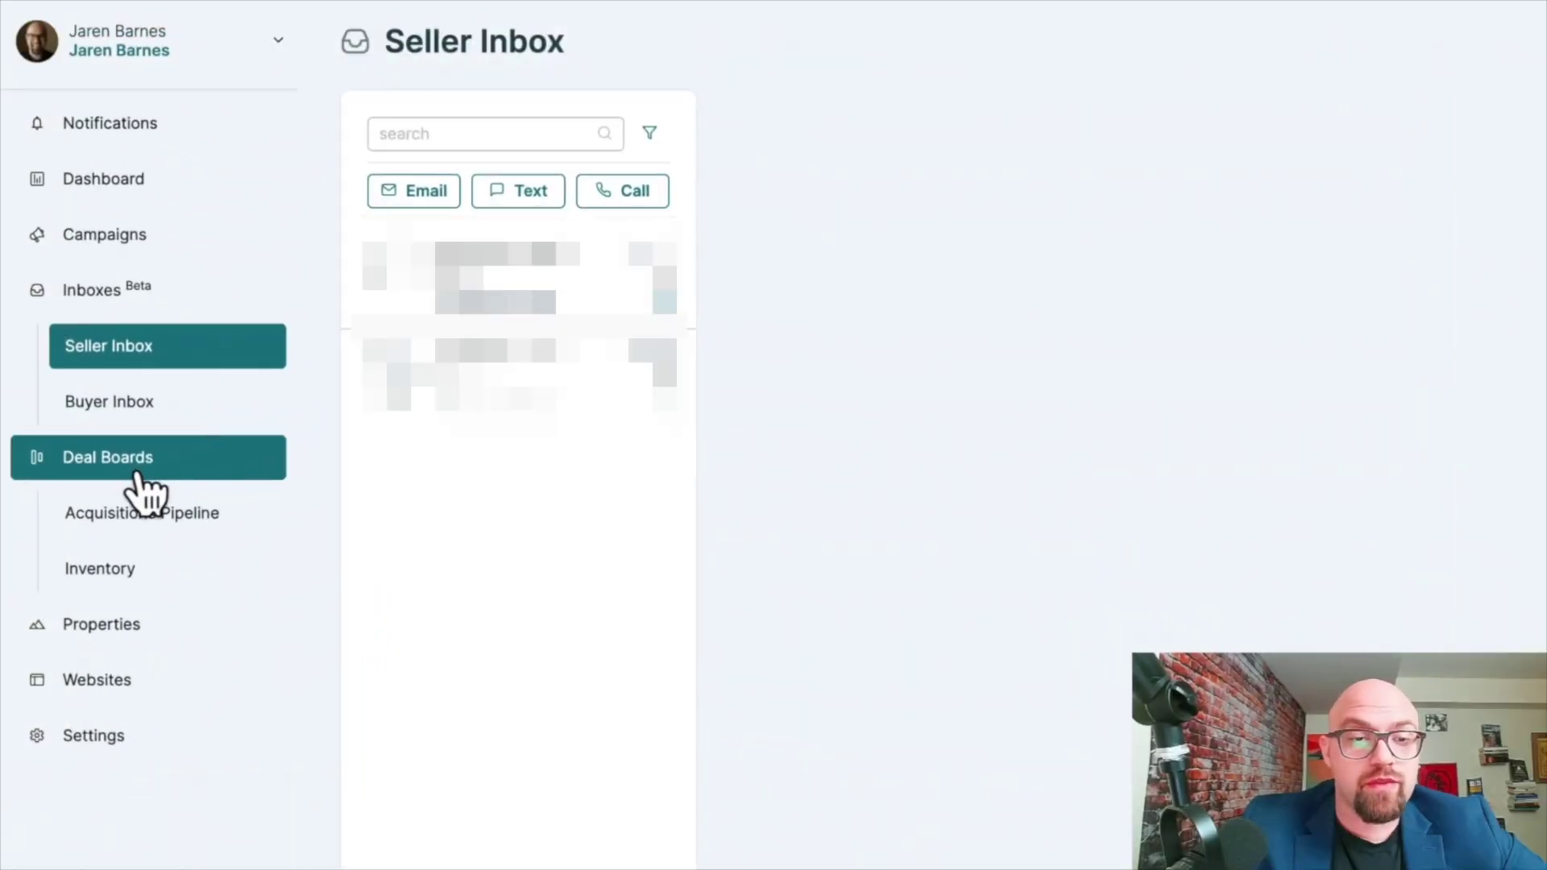
View the account's template settings from the sidebar Settings
left_click(135, 510)
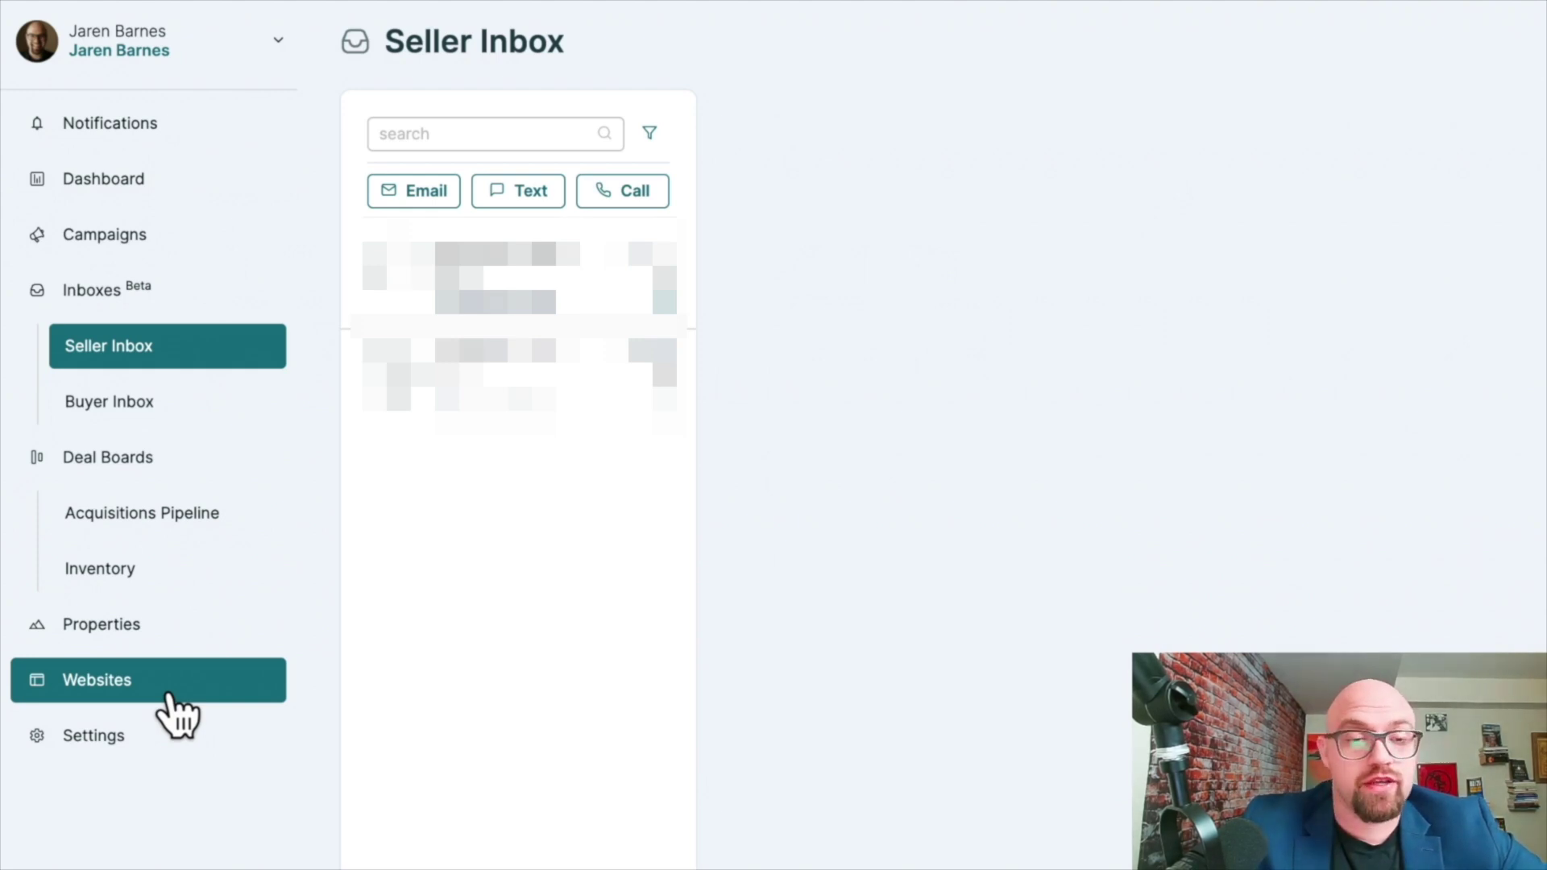
left_click(139, 765)
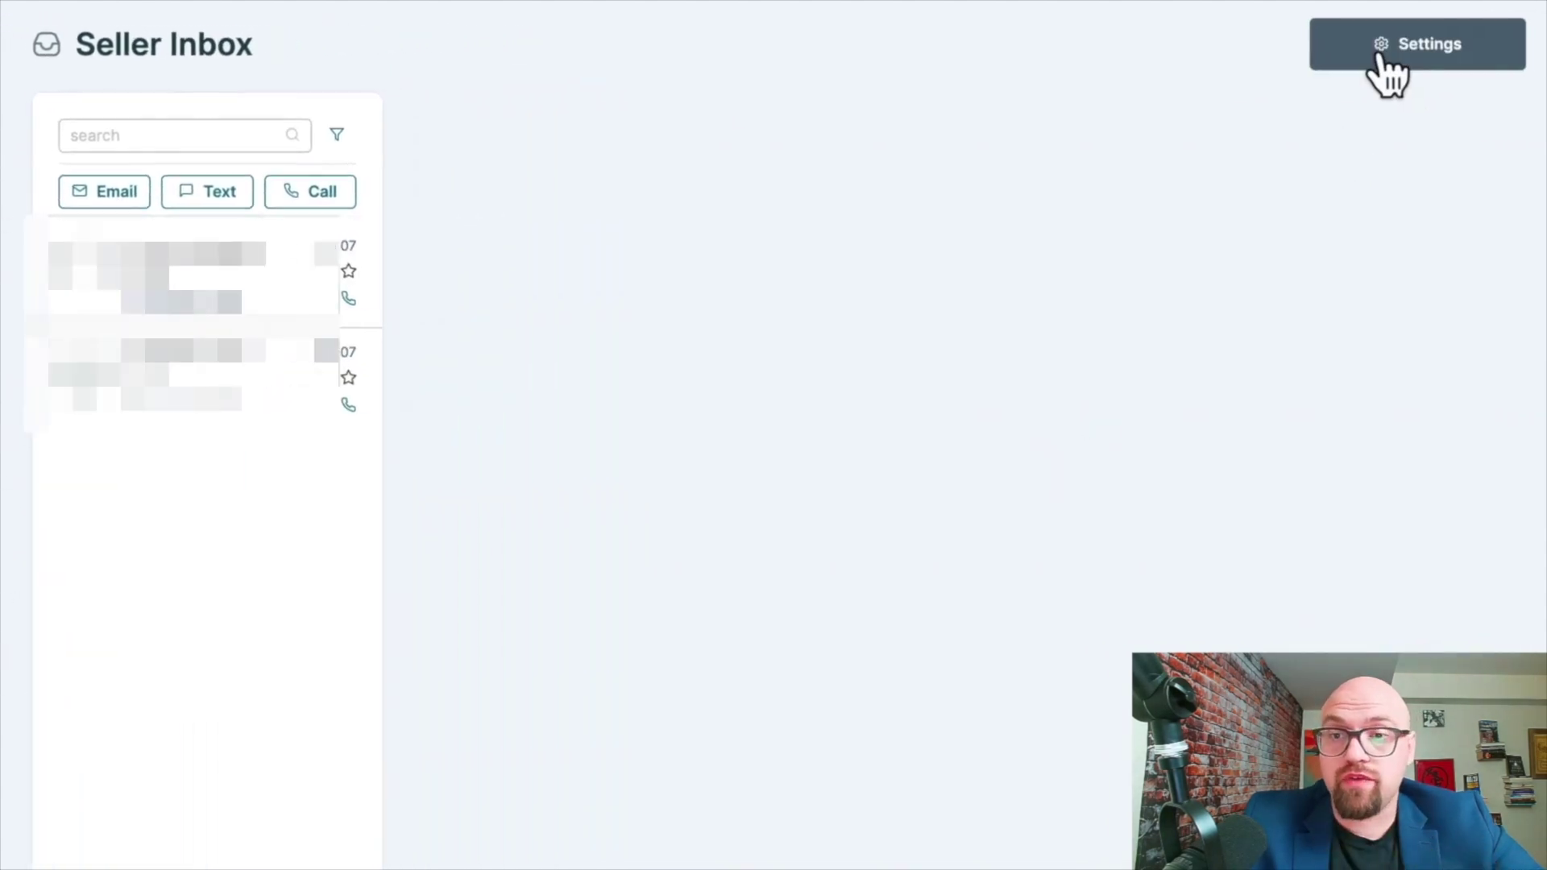
Open the Seller Inbox's settings and review past the Connected email account section
left_click(1378, 53)
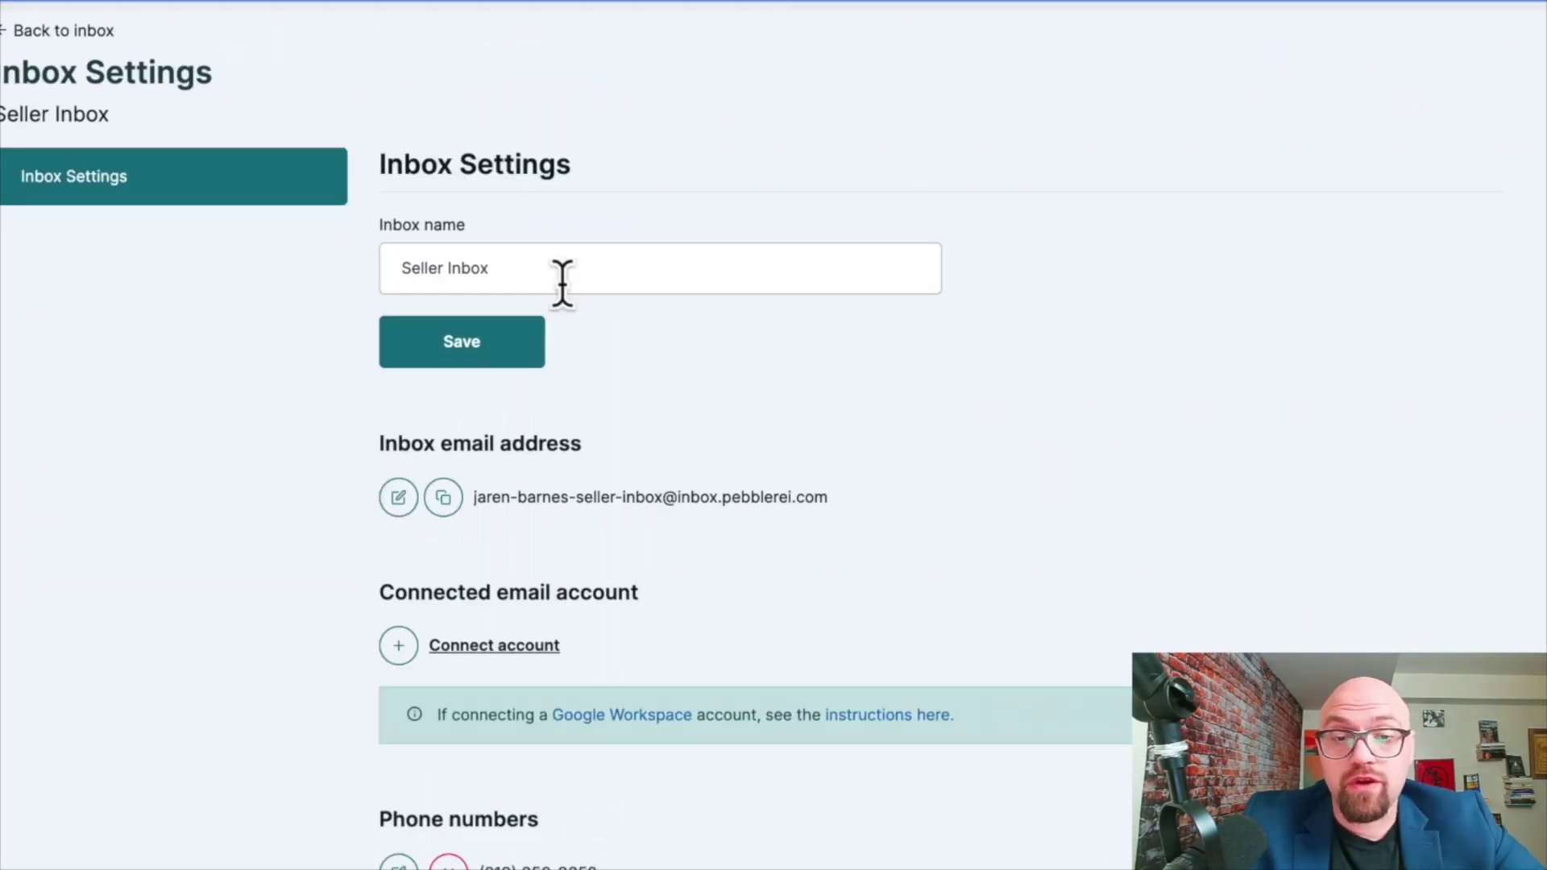
scroll(691, 447, "down", 2)
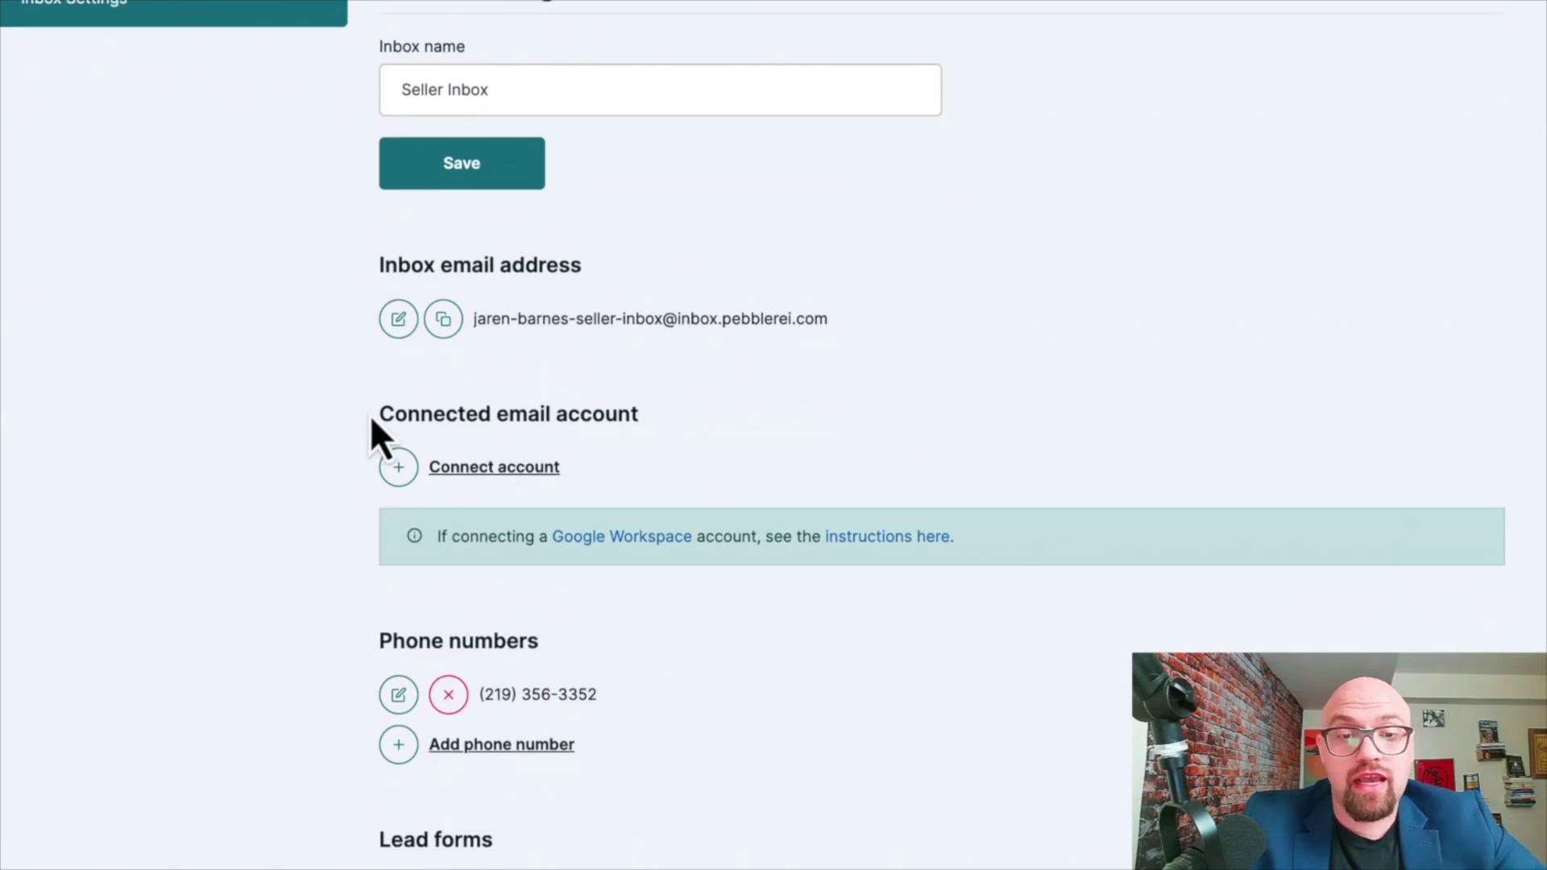
left_click_drag(370, 414, 399, 475)
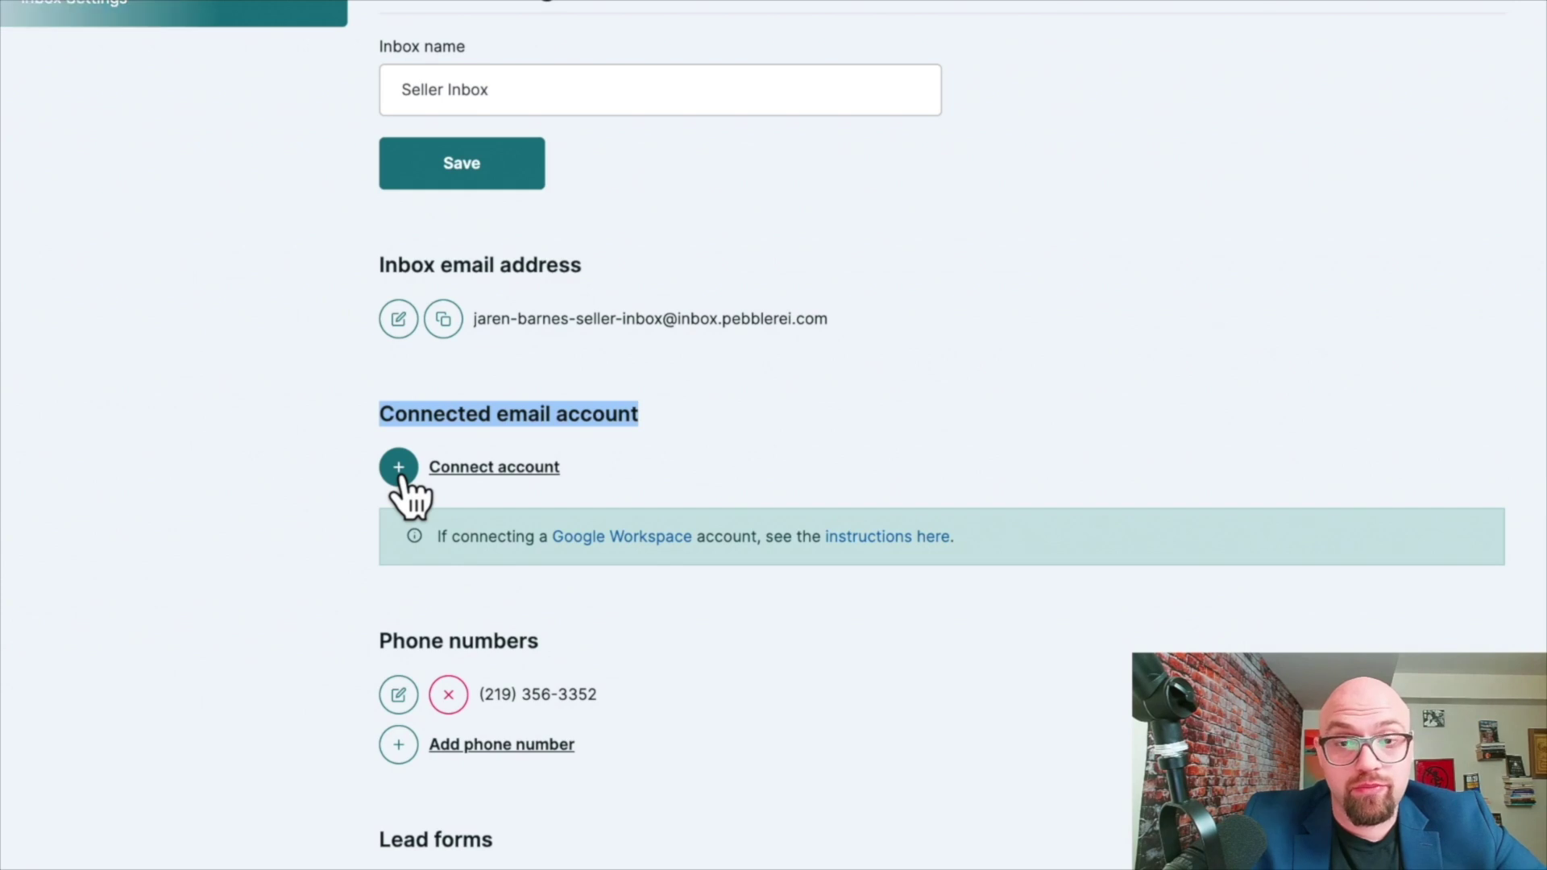
scroll(580, 636, "down", 1)
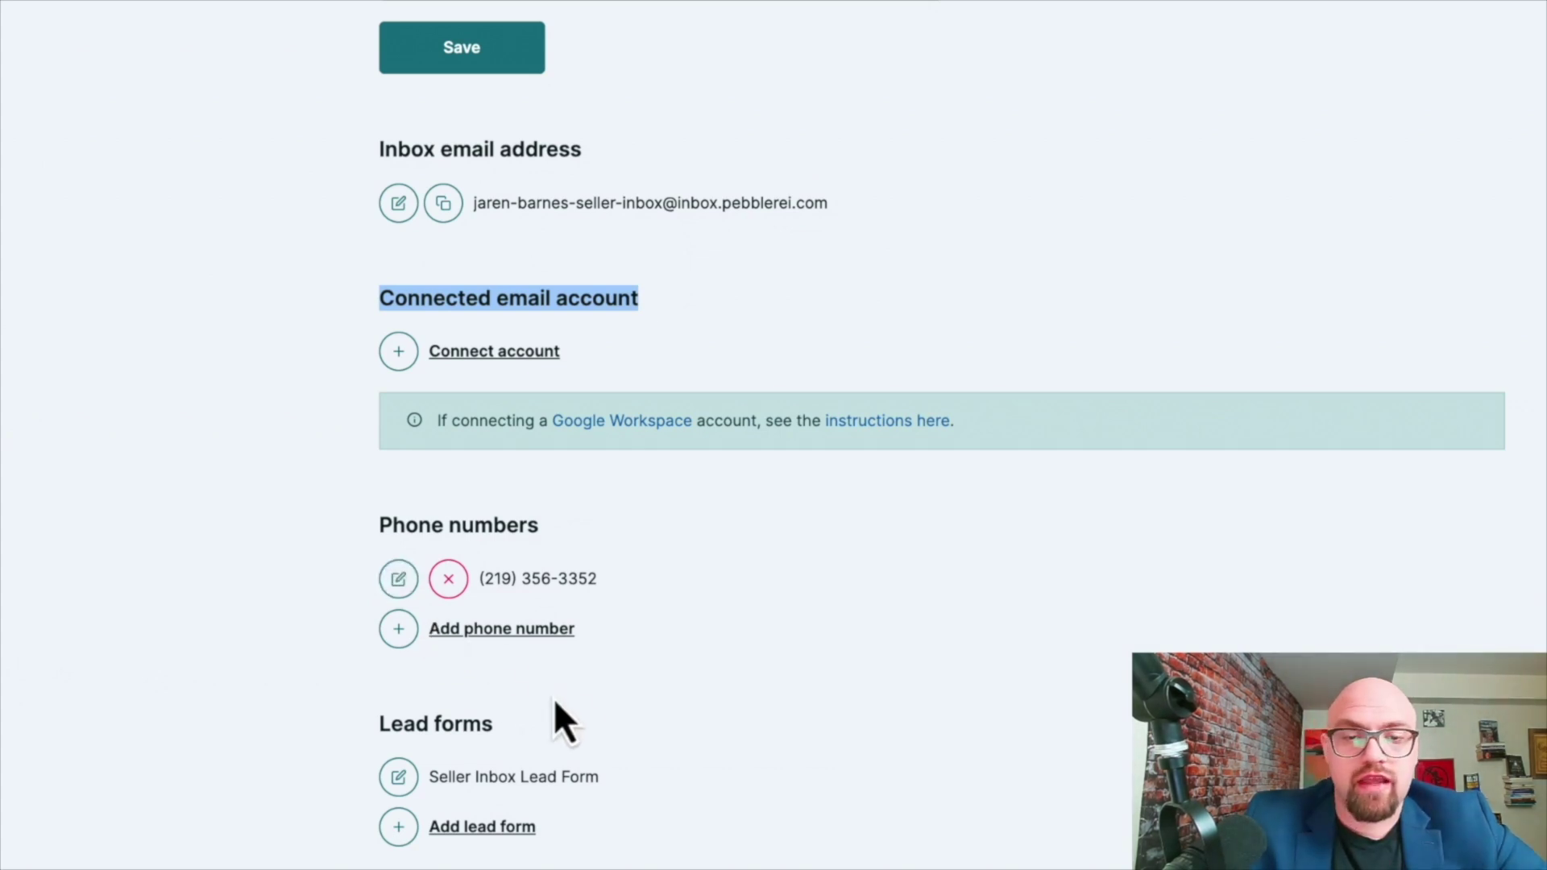
Review the inbox phone number's voicemail, ring time and forwarding options
left_click(399, 580)
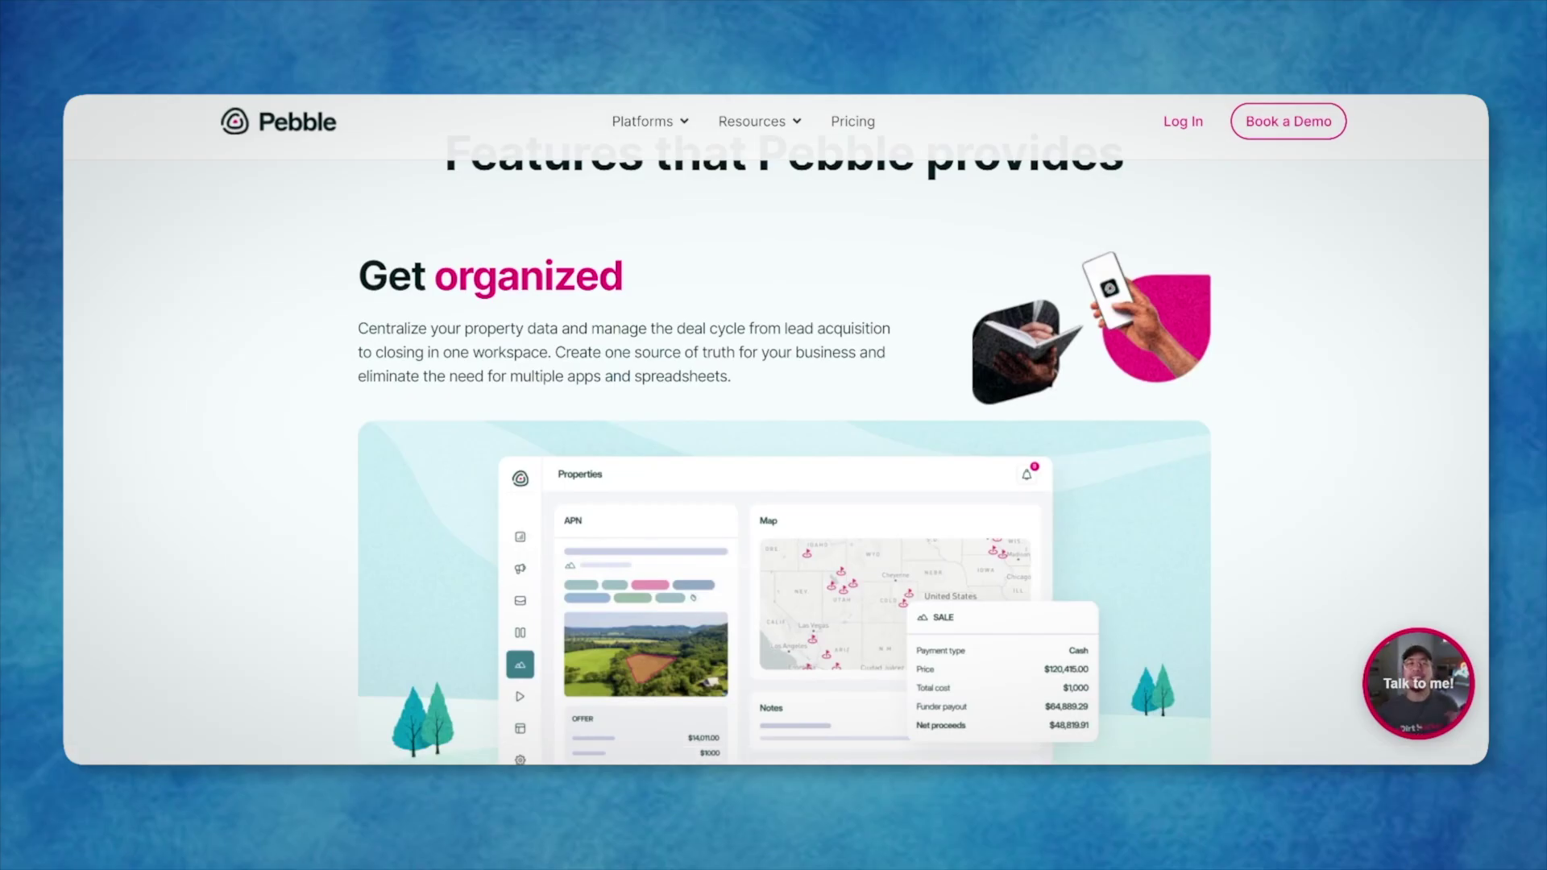
scroll(784, 459, "down", 8)
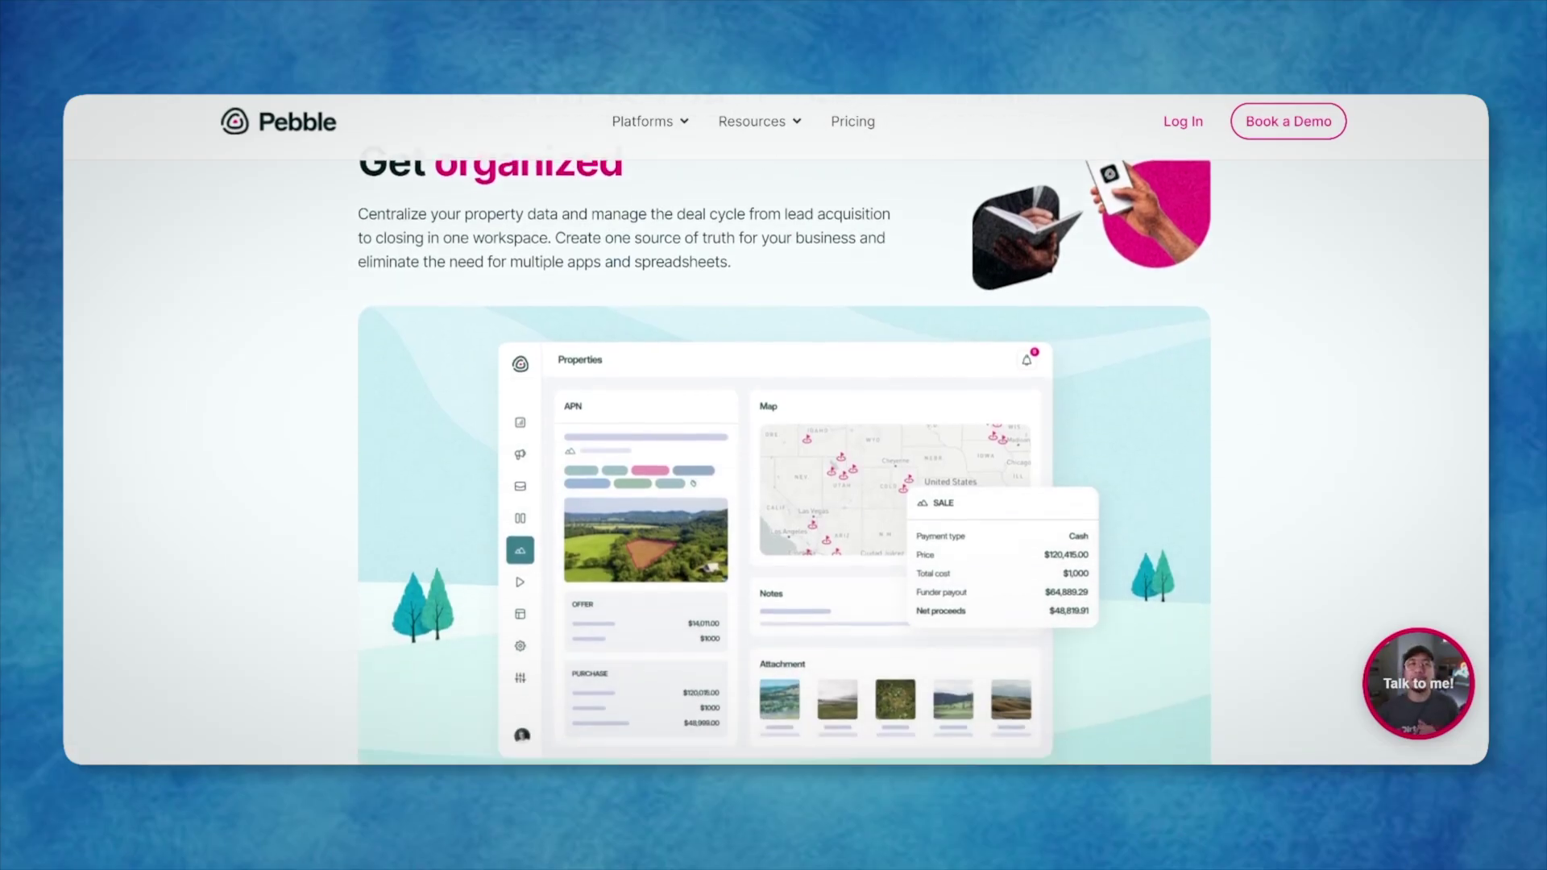
scroll(784, 460, "down", 9)
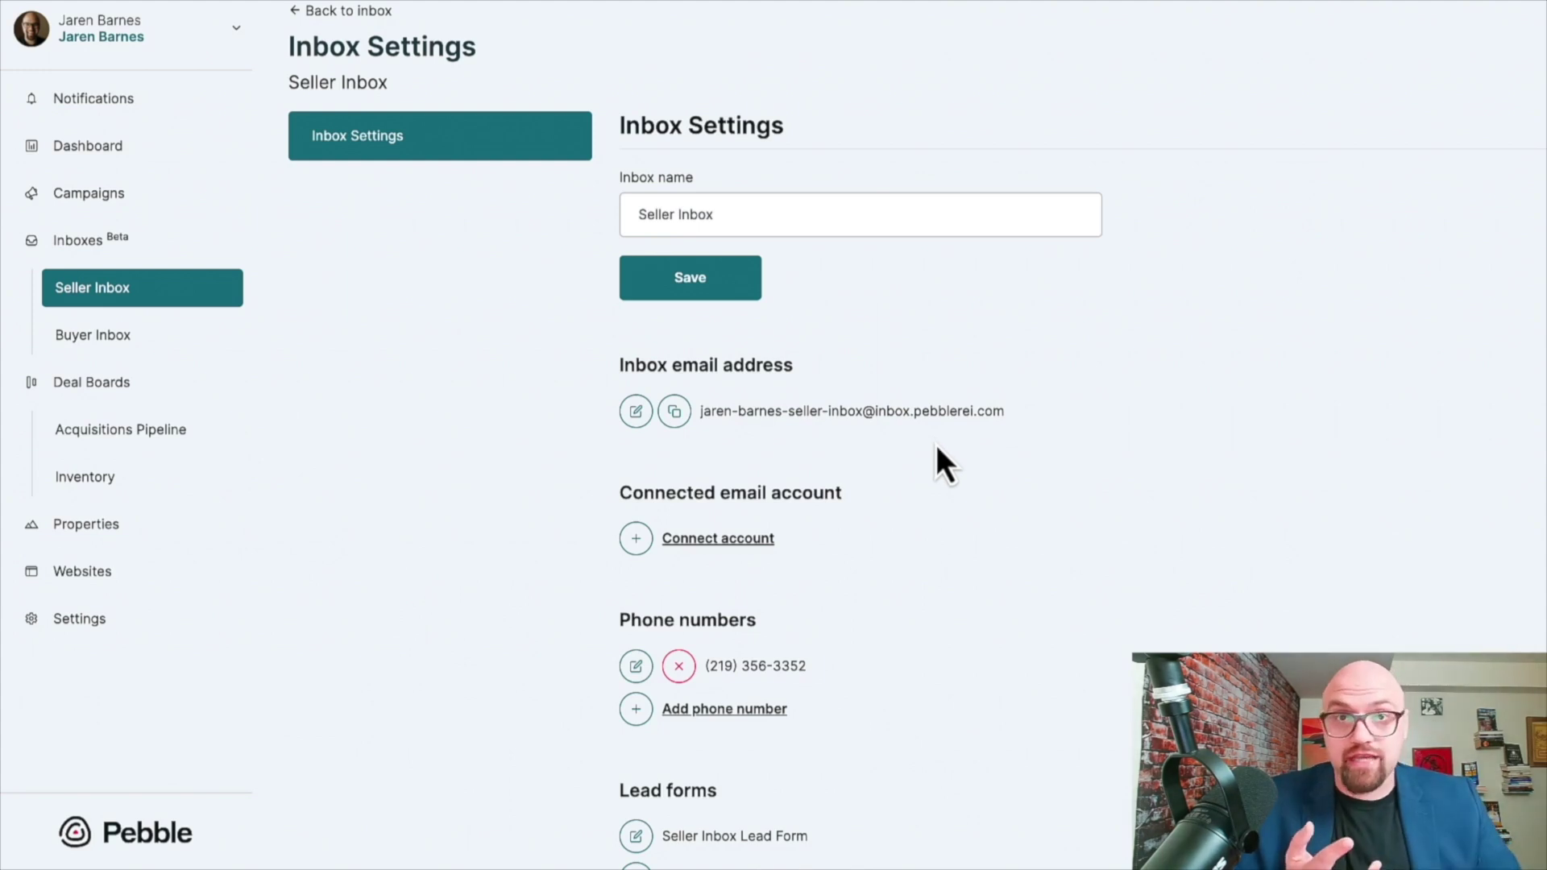
Return to Seller Inbox, then open campaign SC Oct 2023 to check its code
left_click(162, 304)
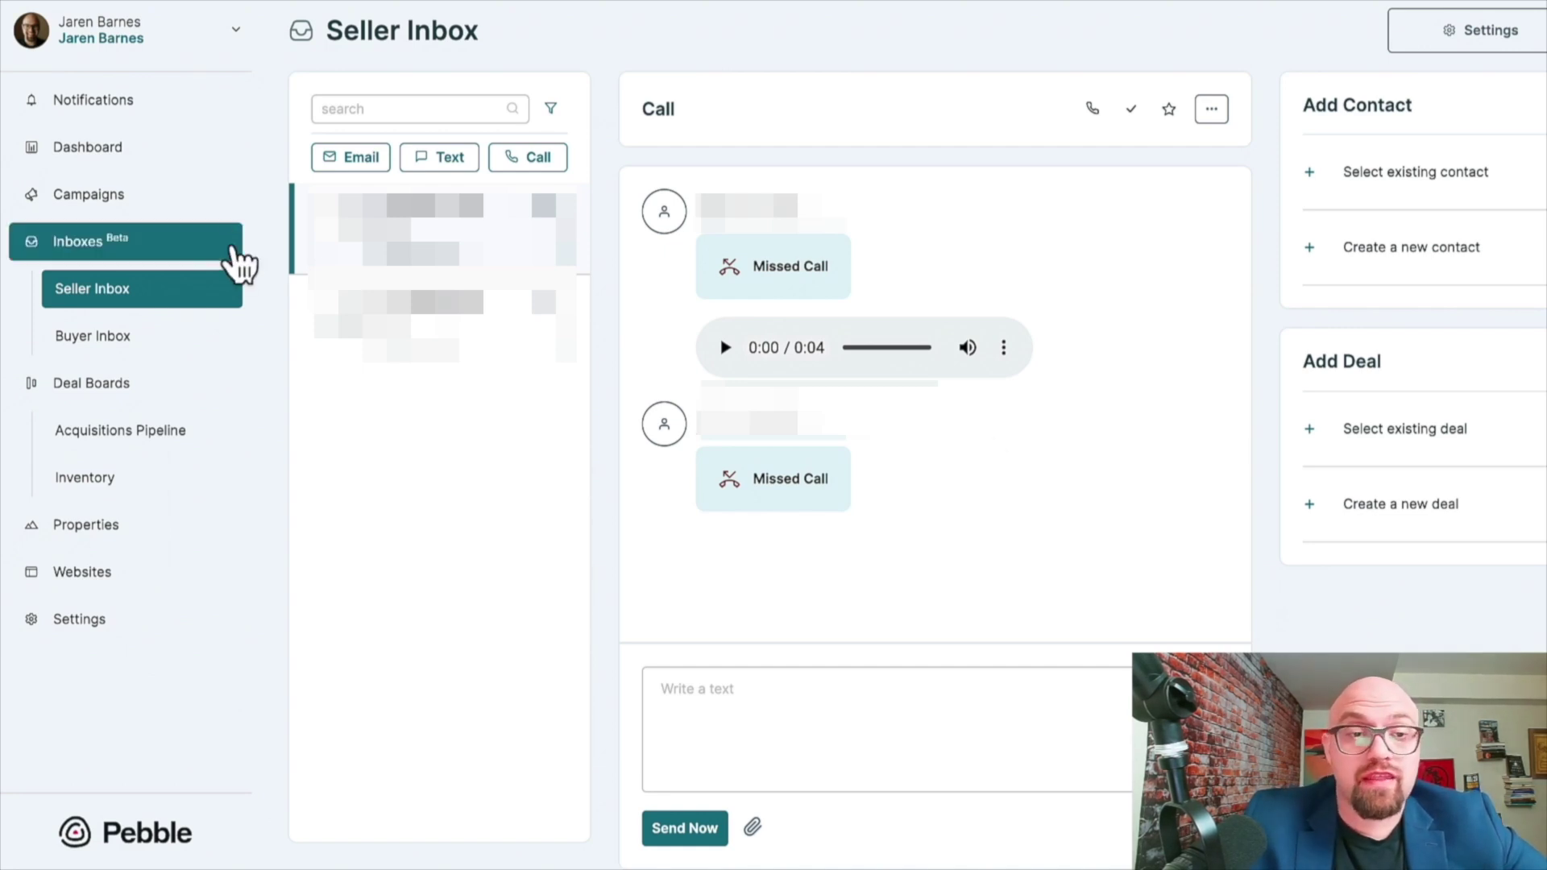
left_click(197, 199)
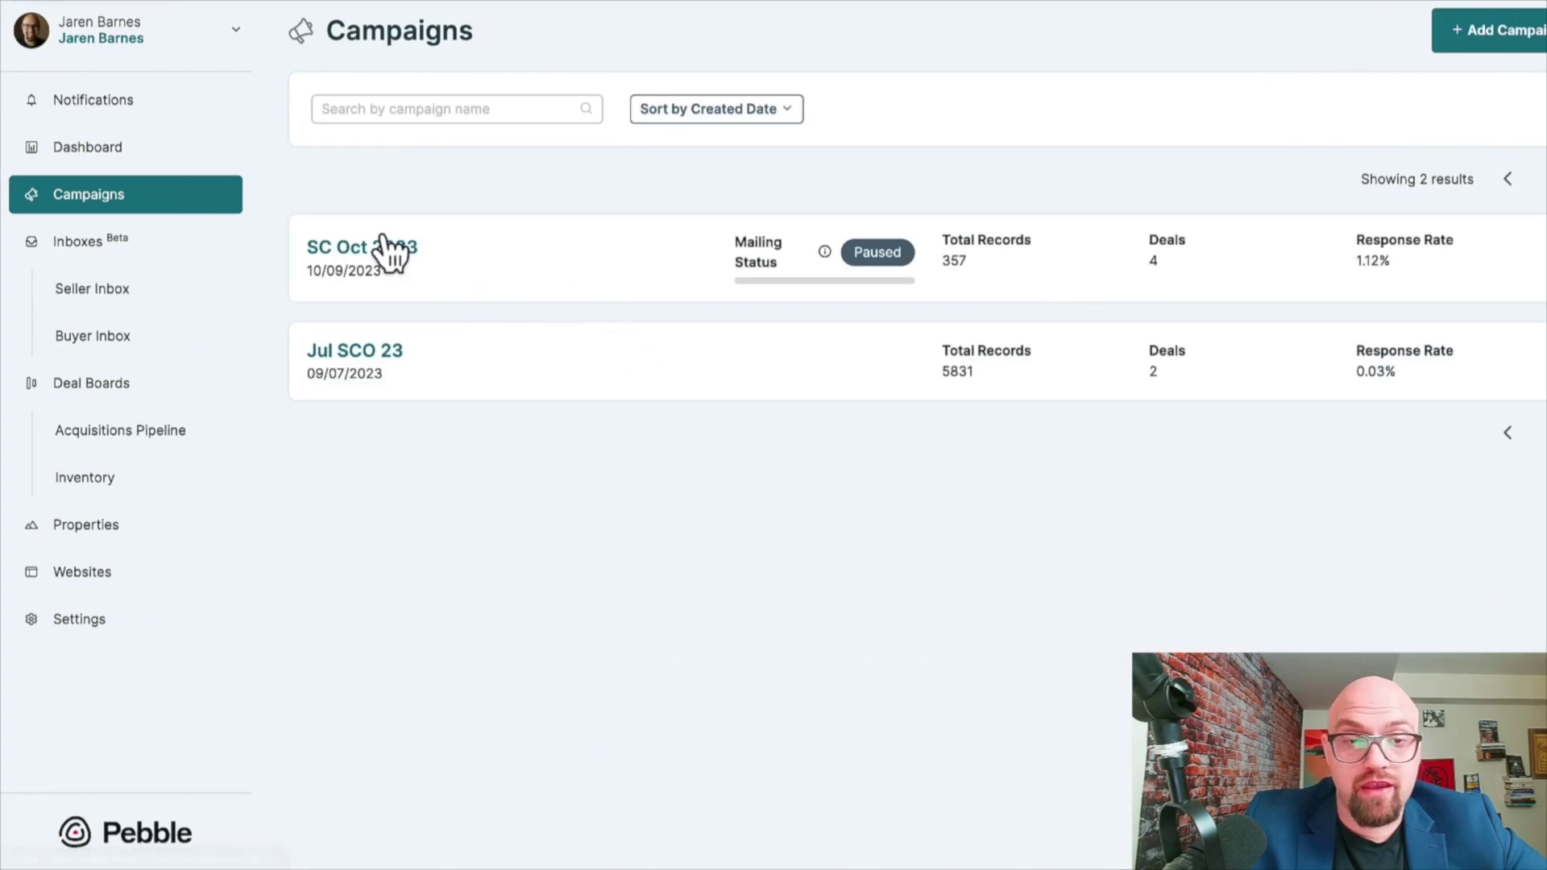
left_click(399, 251)
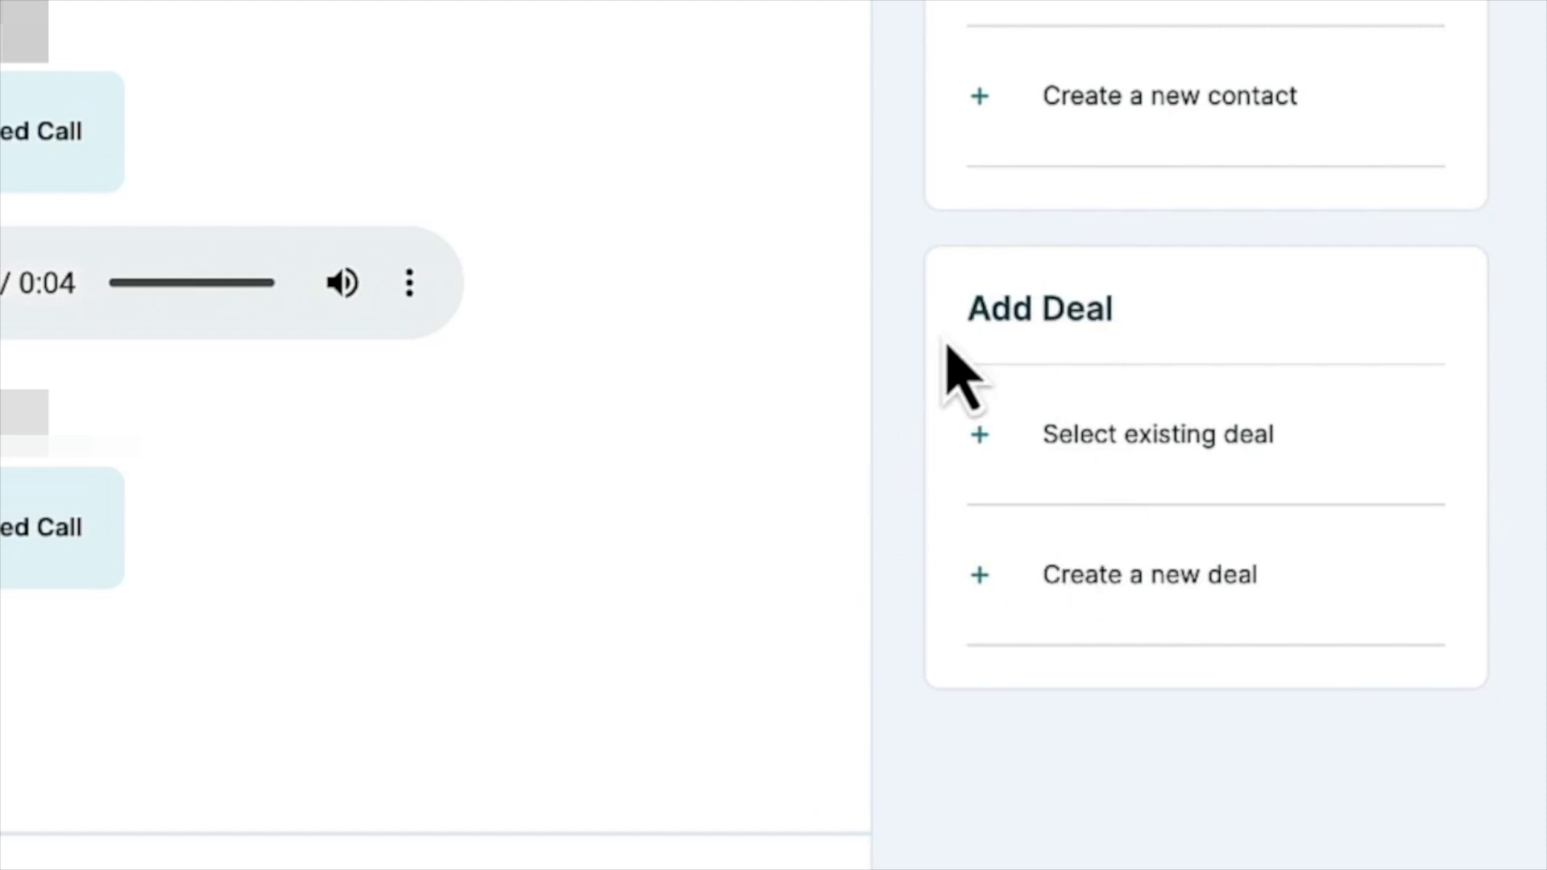
left_click(1105, 604)
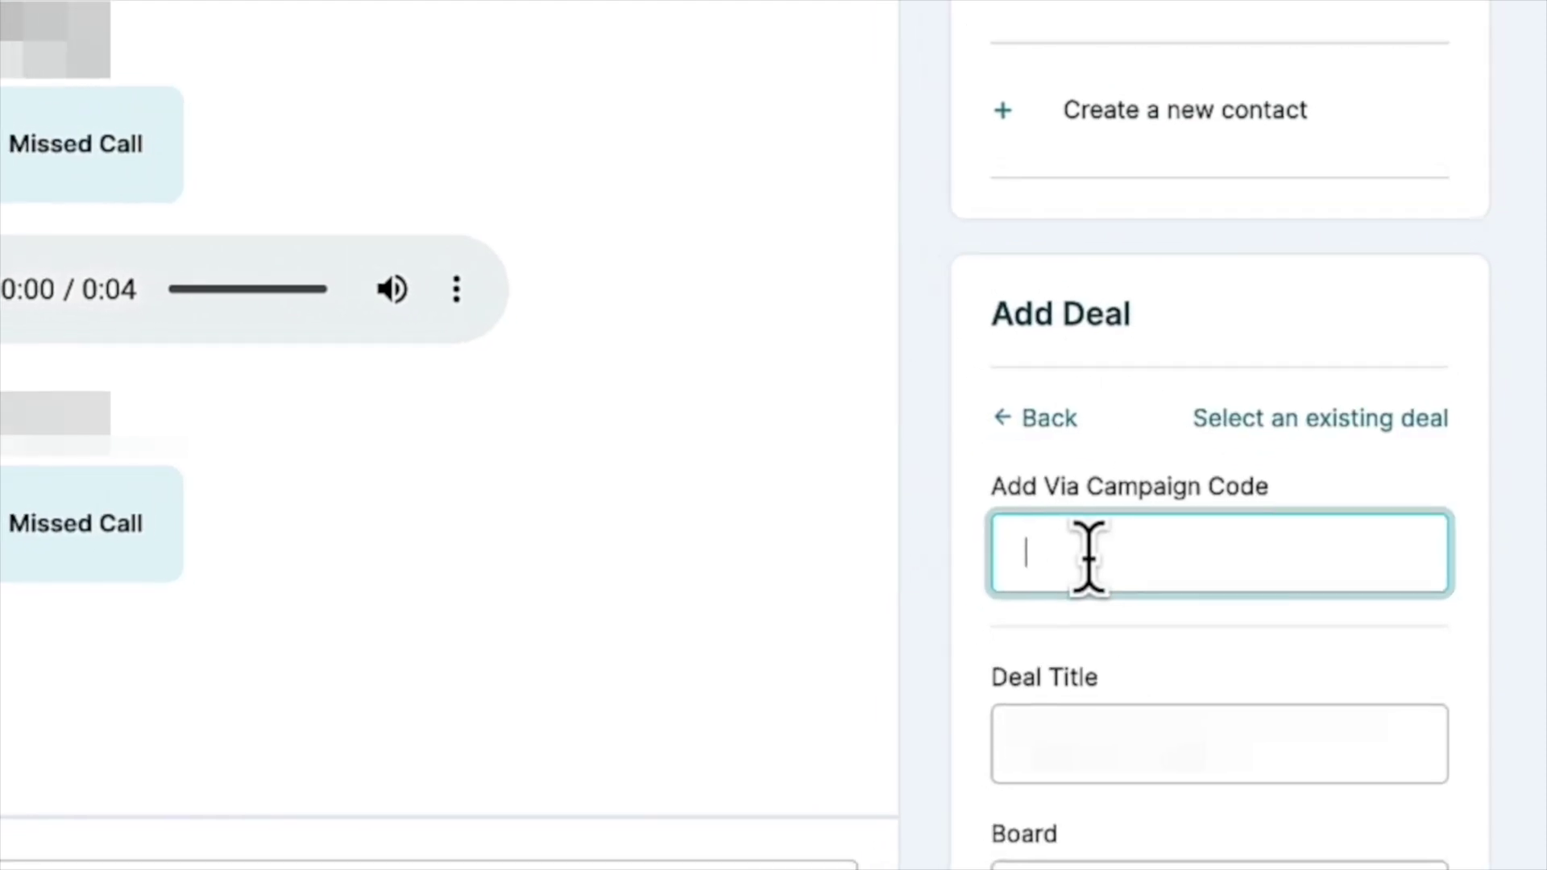
type("006")
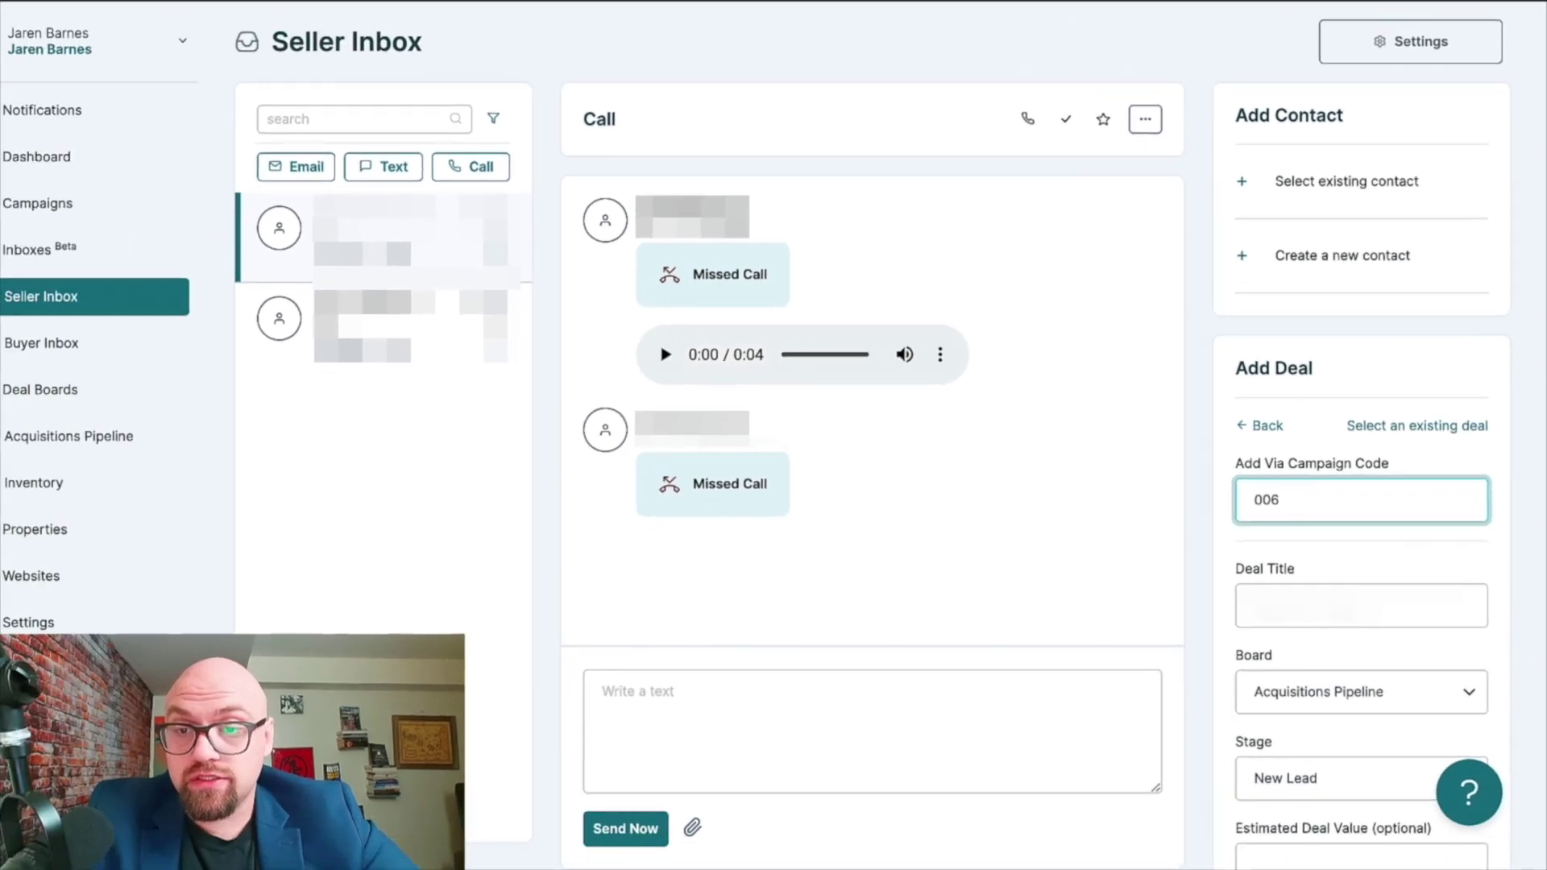
scroll(1340, 804, "down", 5)
left_click(1339, 804)
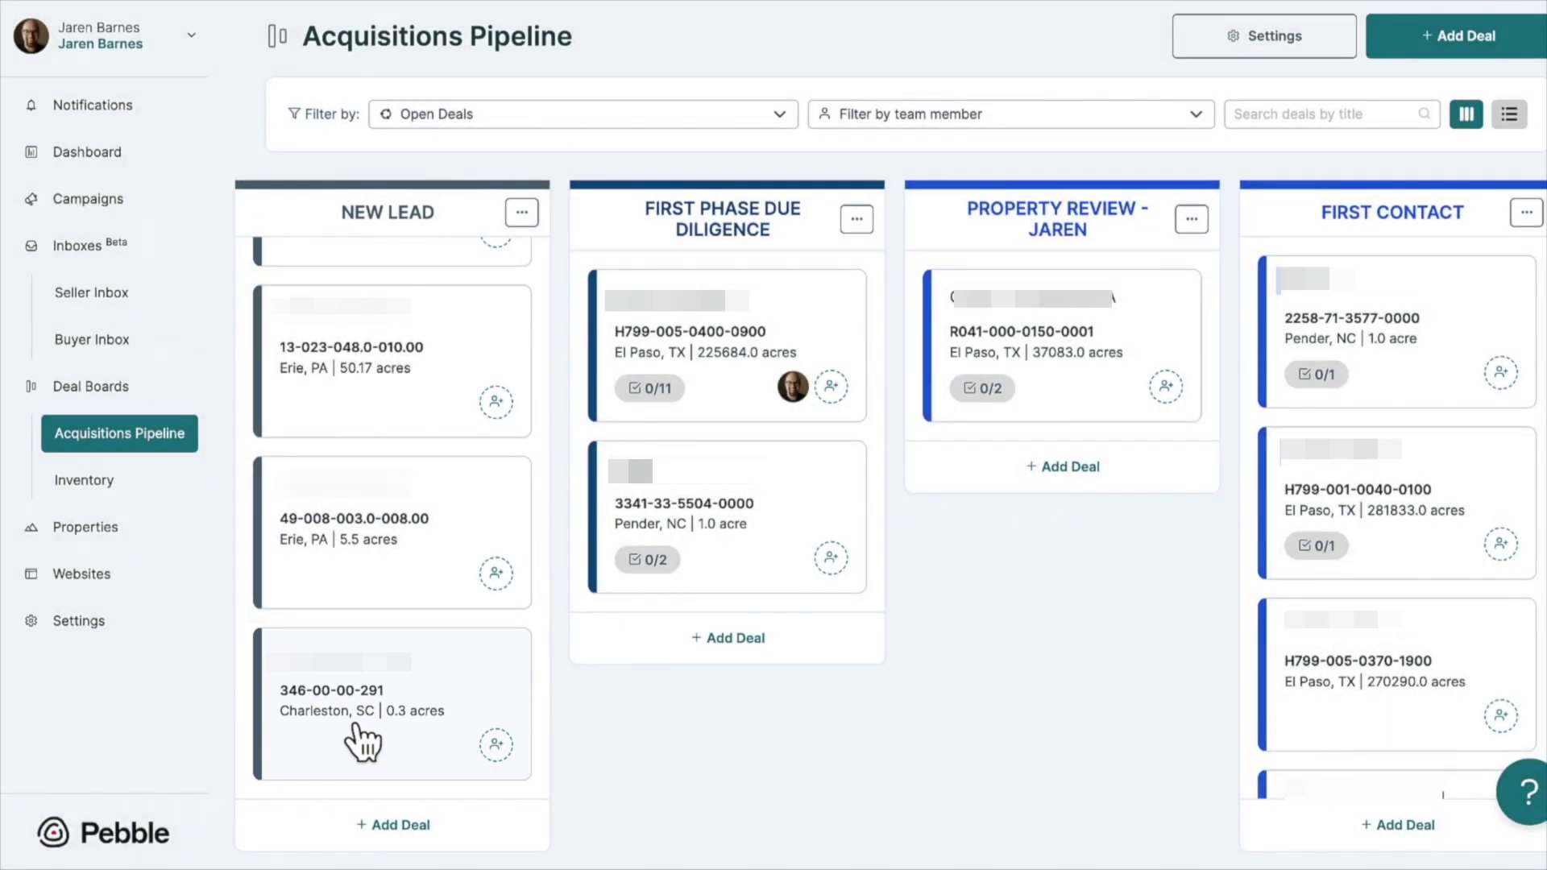
left_click(363, 741)
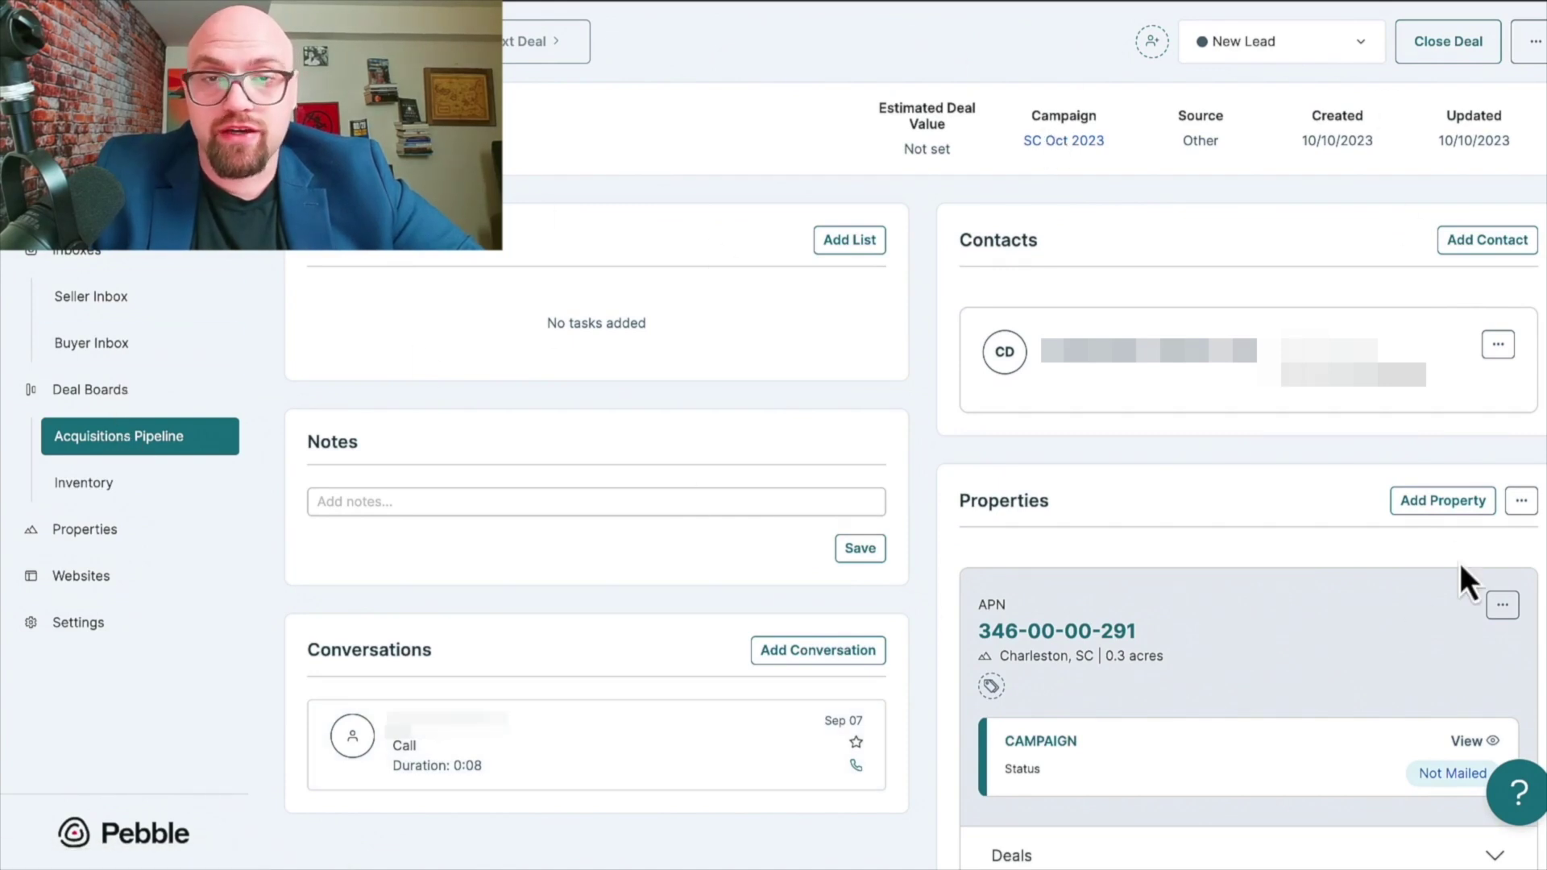
scroll(1464, 581, "down", 1)
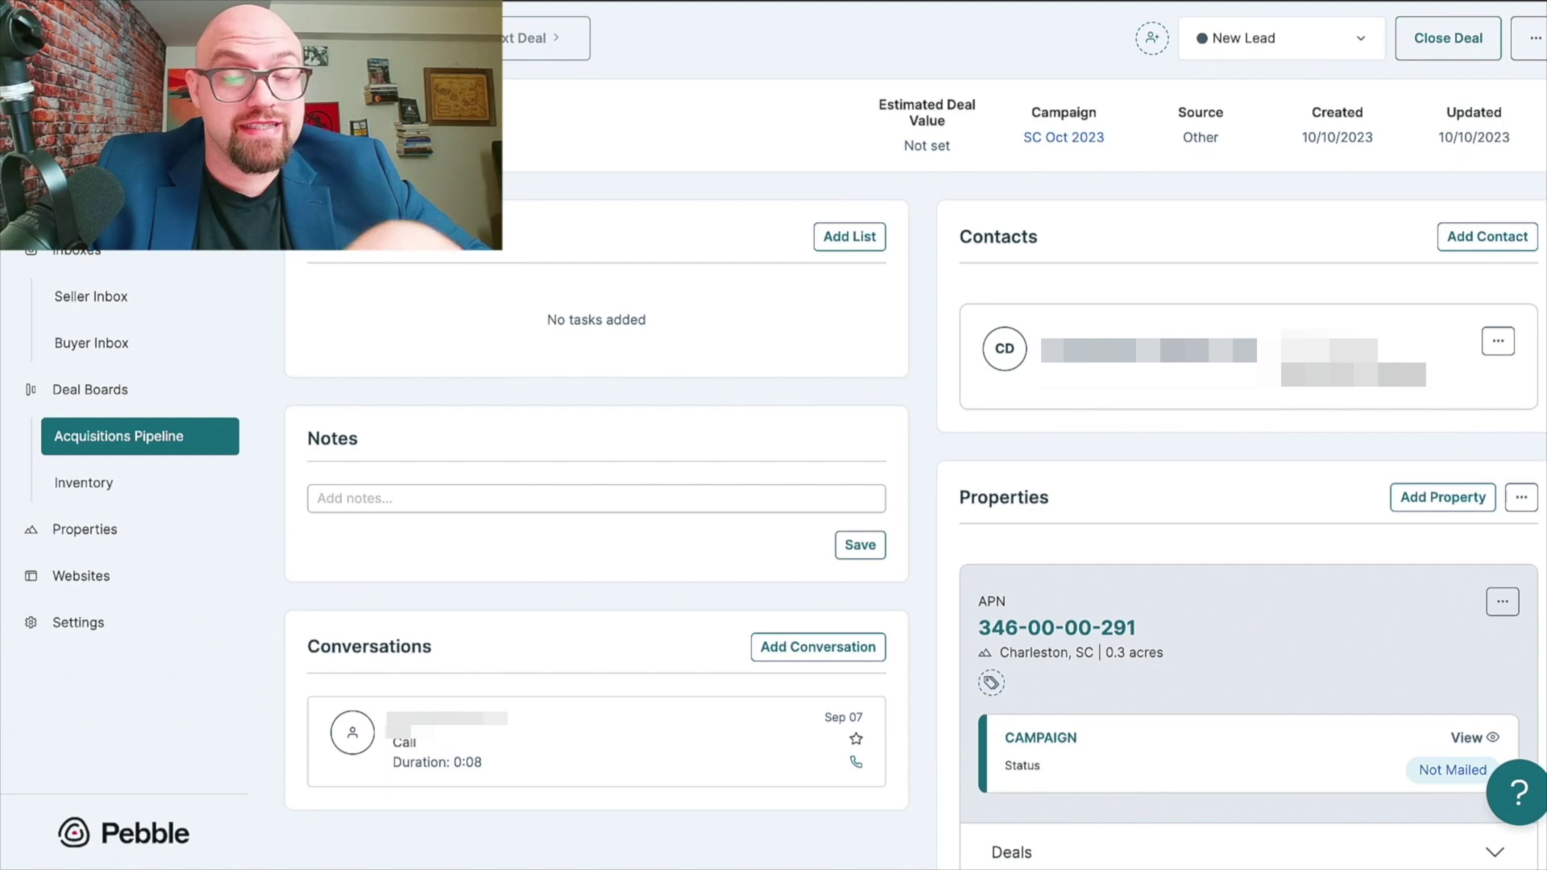
scroll(915, 435, "down", 3)
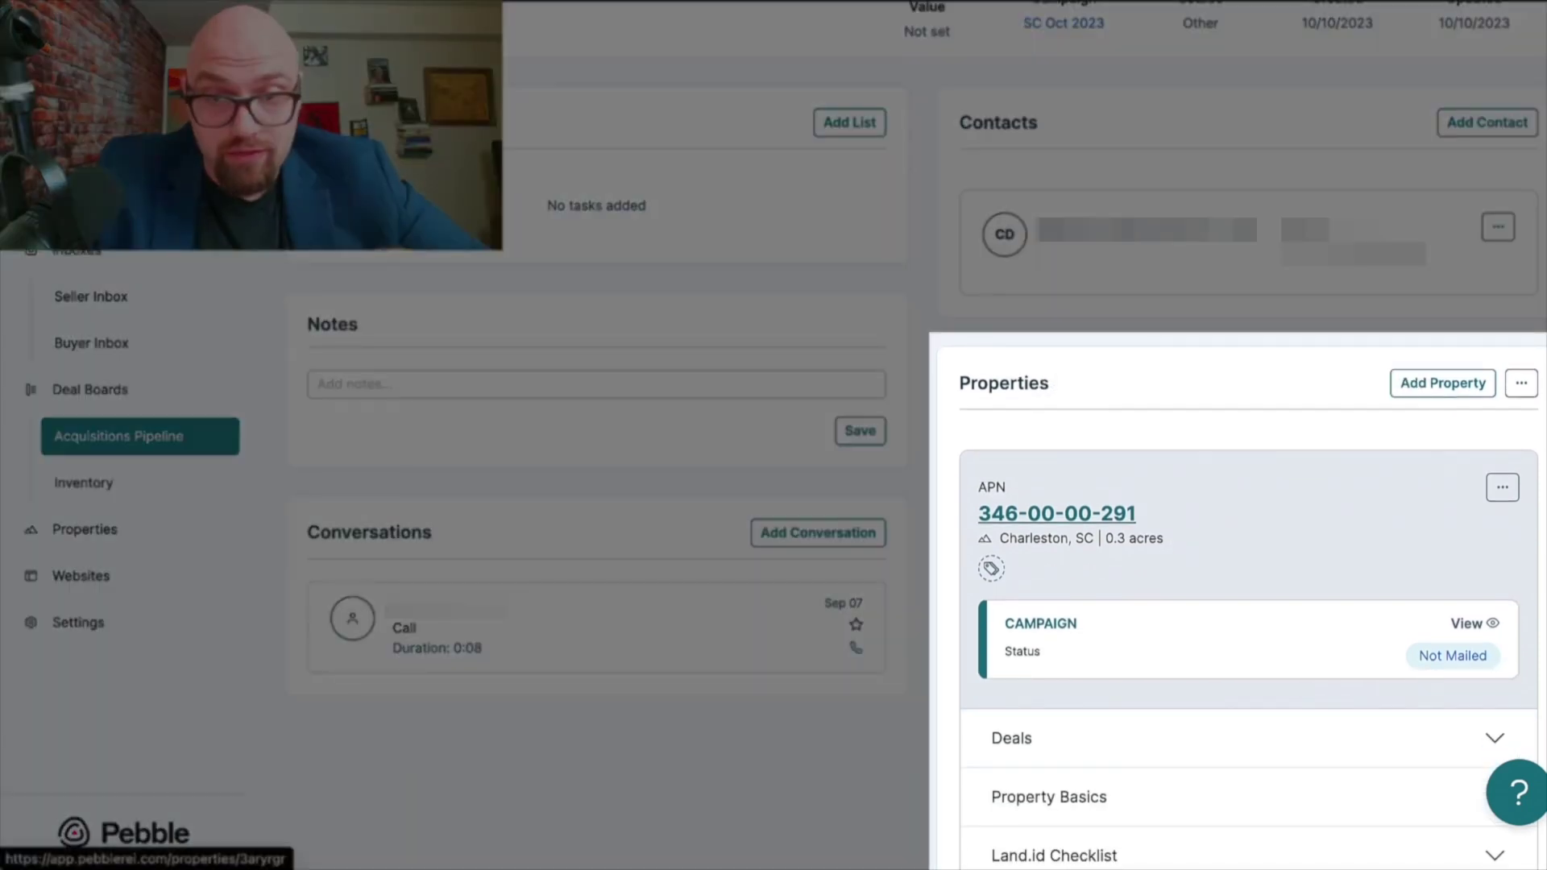
scroll(1057, 516, "up", 2)
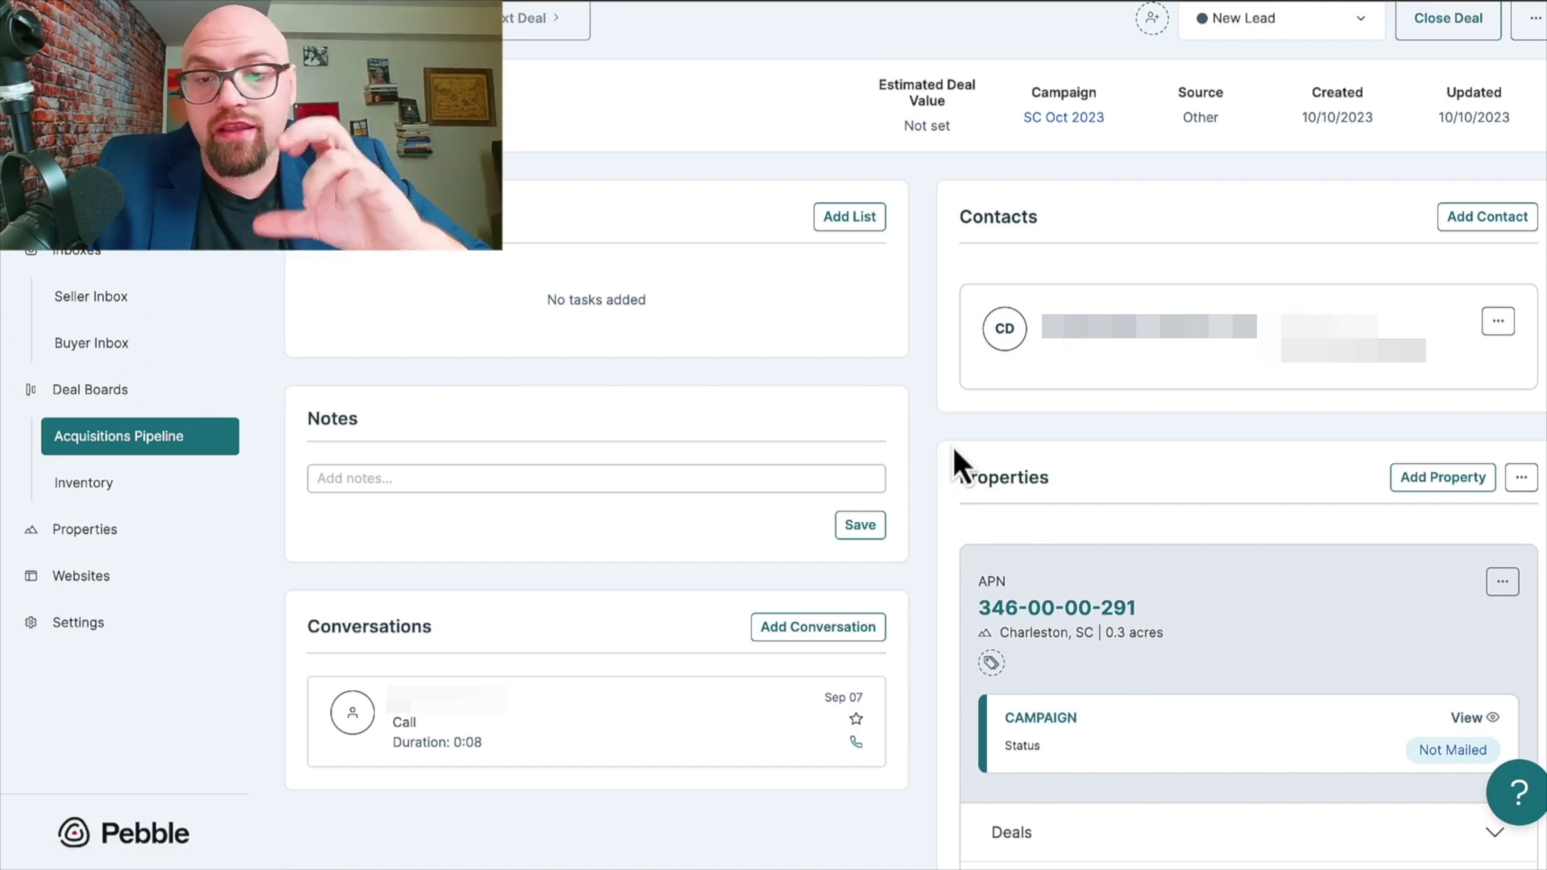
scroll(953, 446, "down", 1)
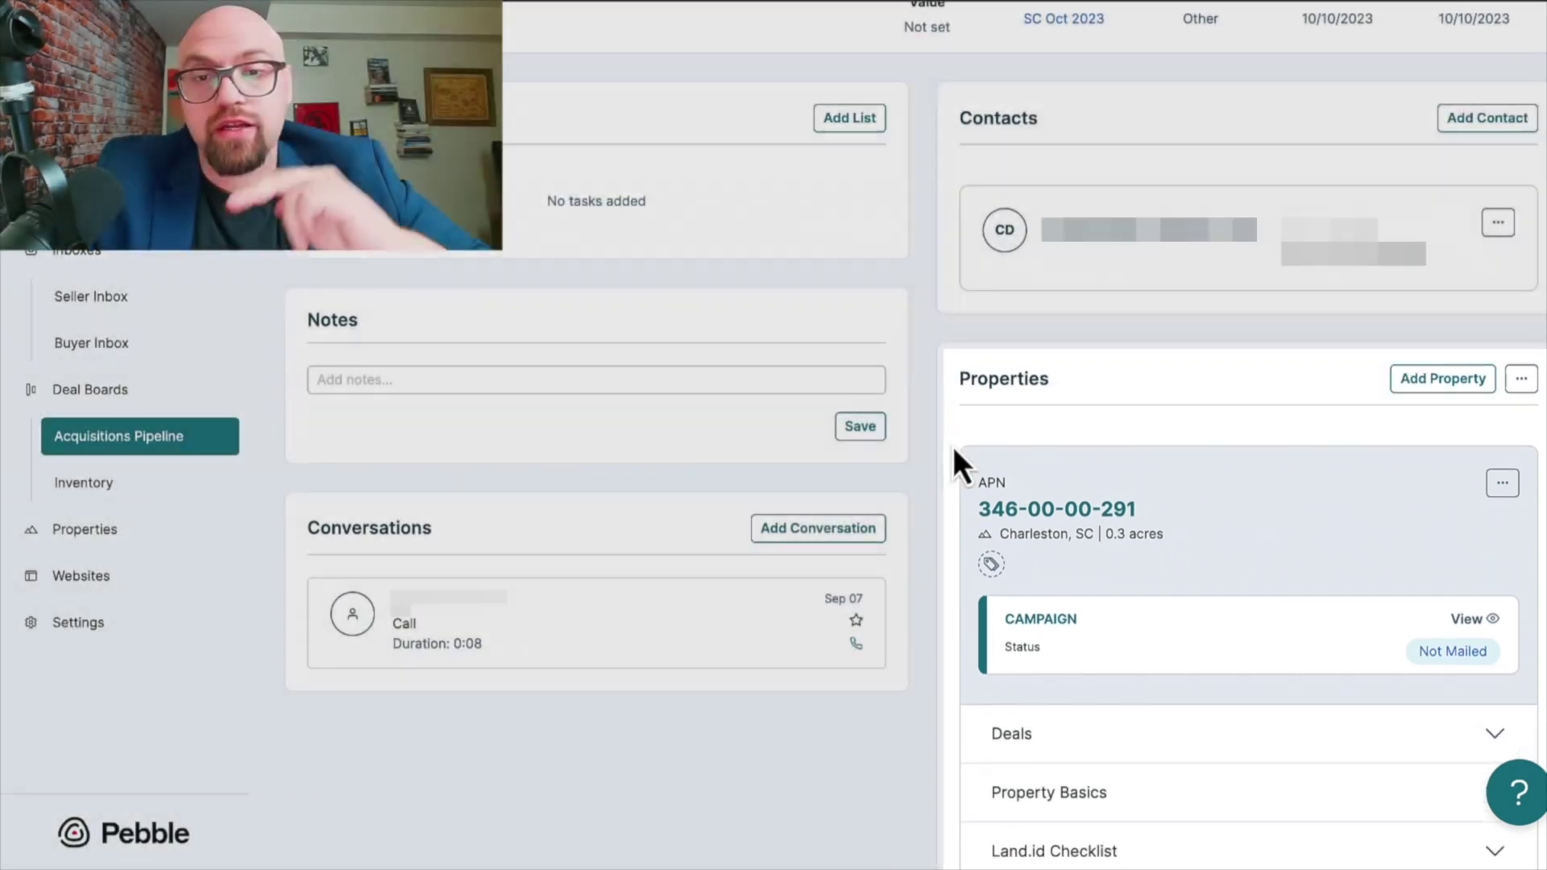
scroll(954, 447, "up", 1)
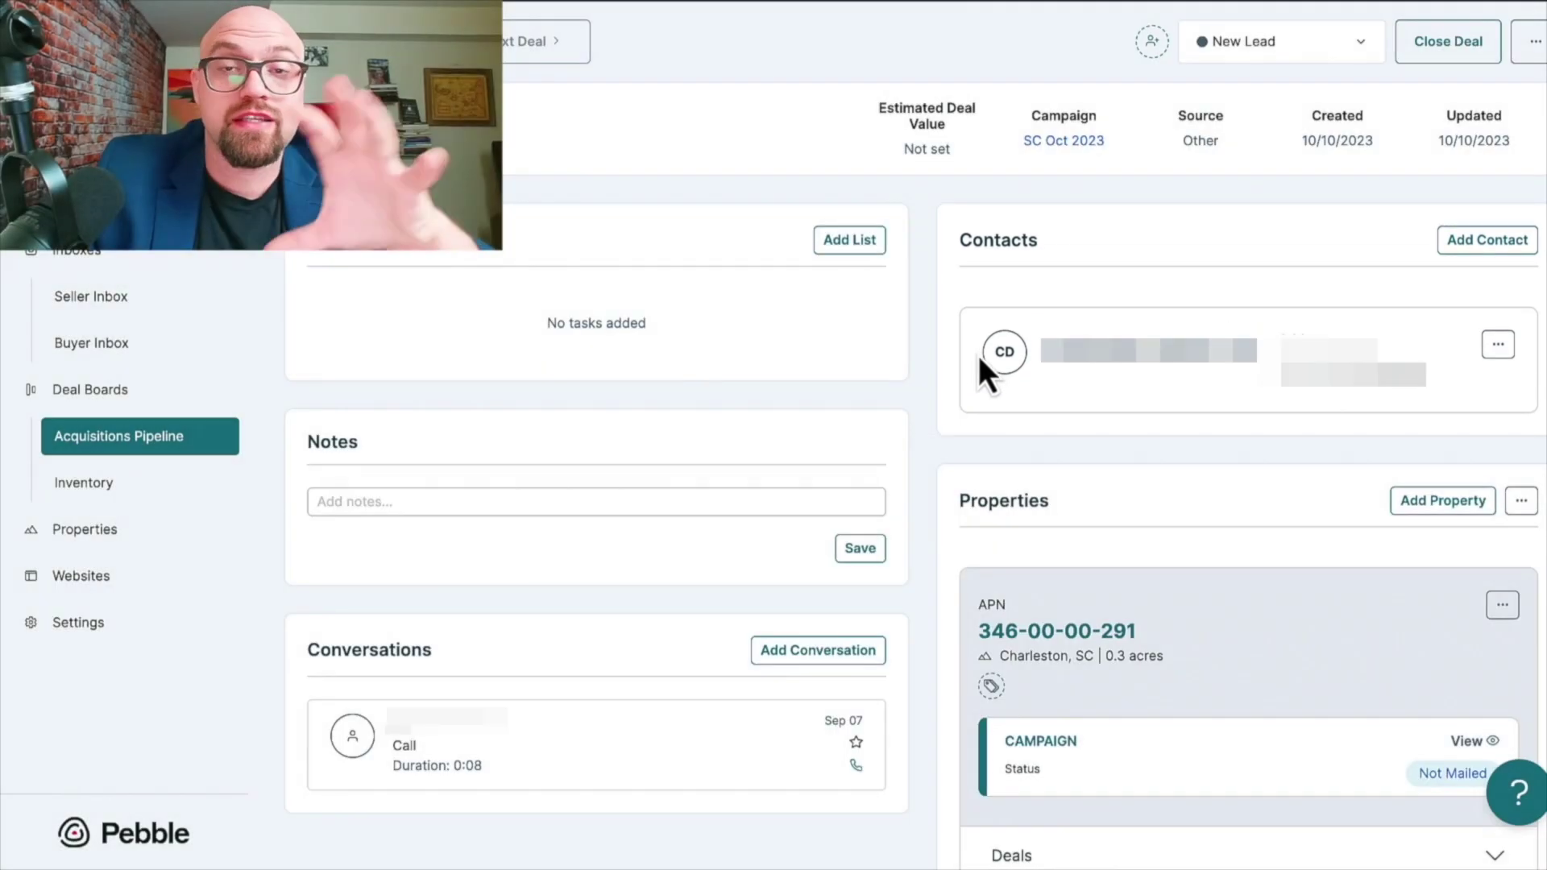
scroll(447, 556, "down", 1)
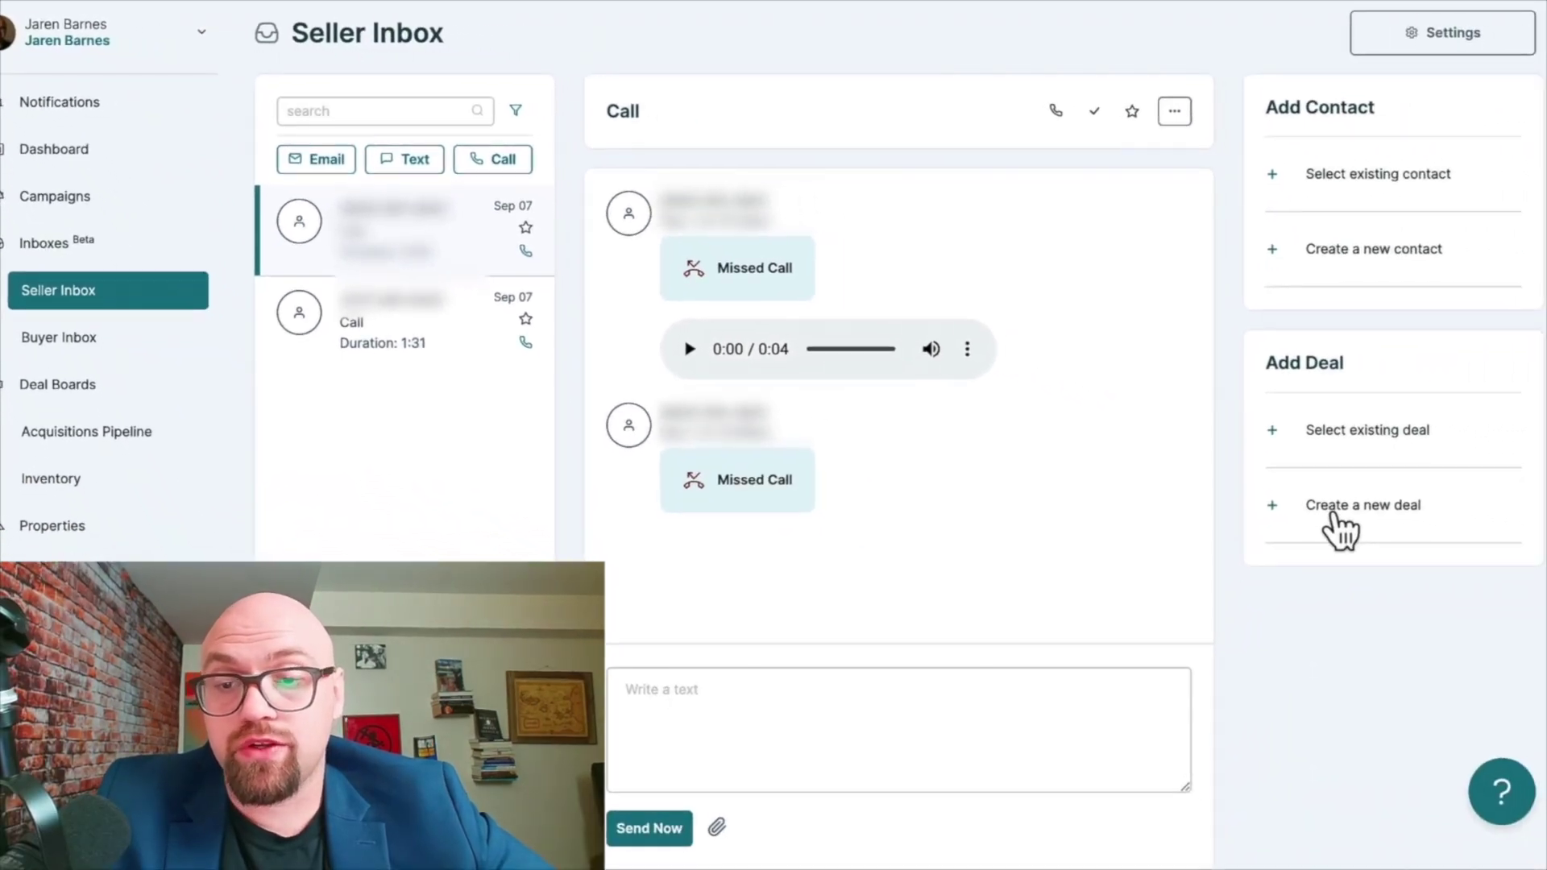
Save a new Acquisitions Pipeline / New Lead deal from the call thread and open it in a new tab
left_click(1333, 517)
scroll(1354, 794, "down", 2)
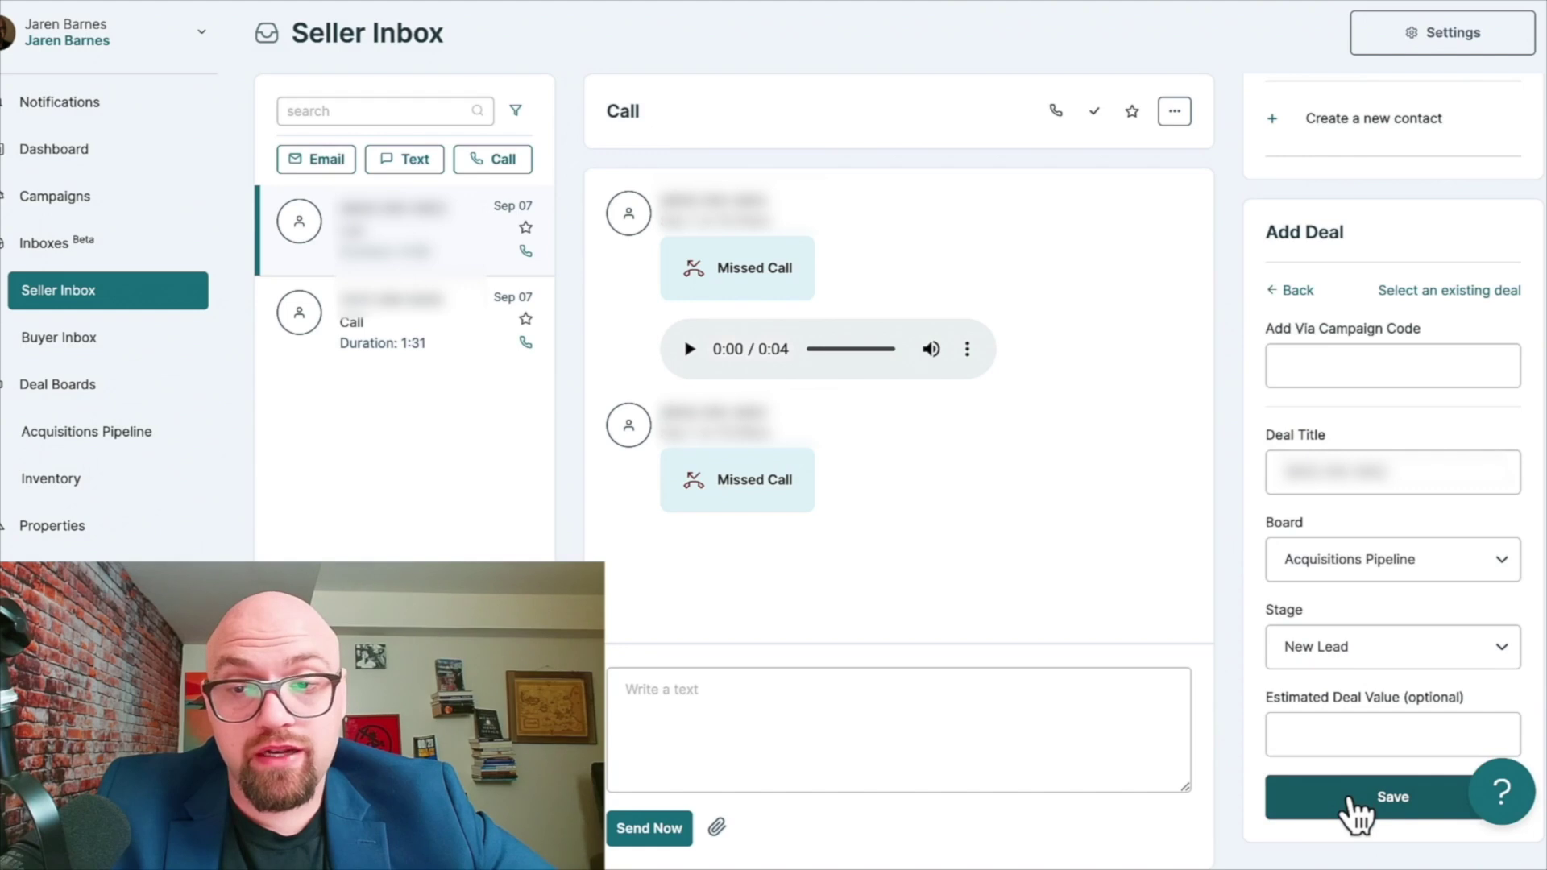
left_click(1357, 806)
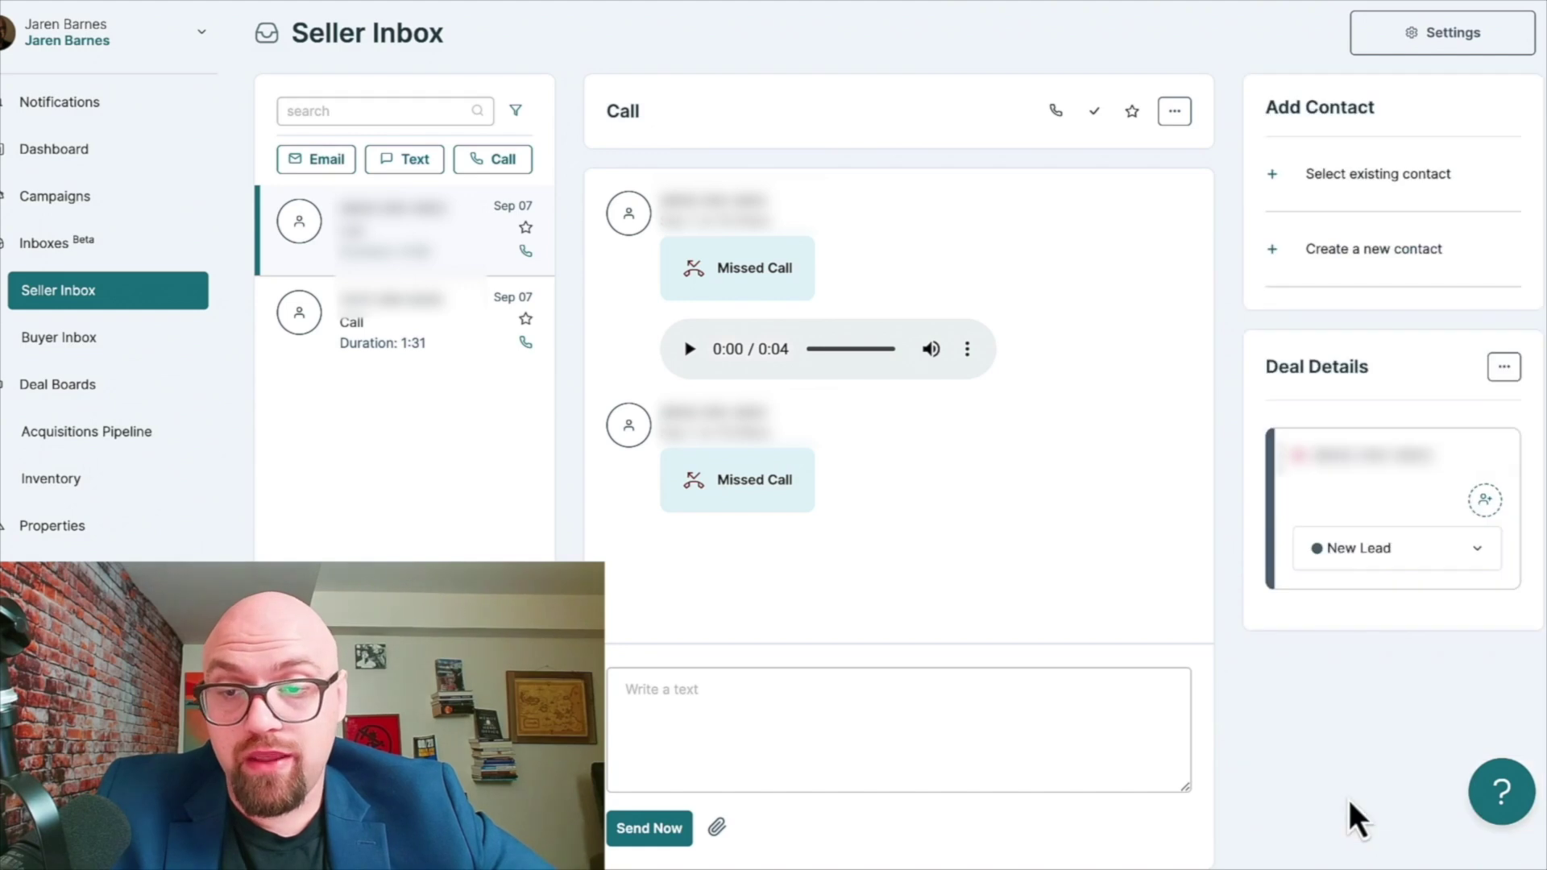
right_click(1351, 481)
left_click(1321, 439)
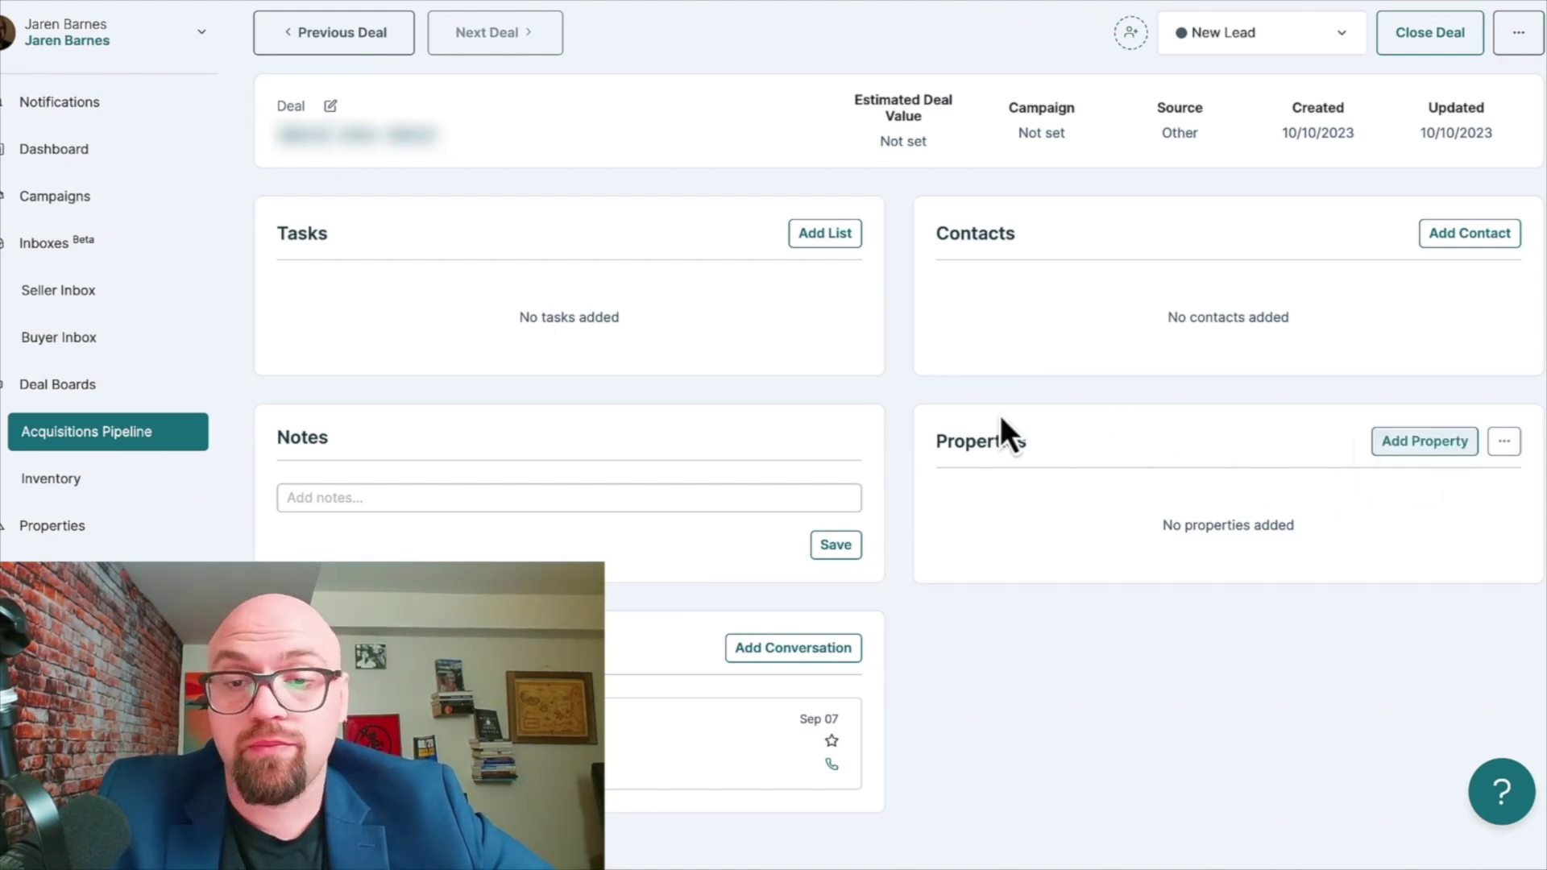
Open the Add Property dialog on the New Lead deal
left_click(1393, 459)
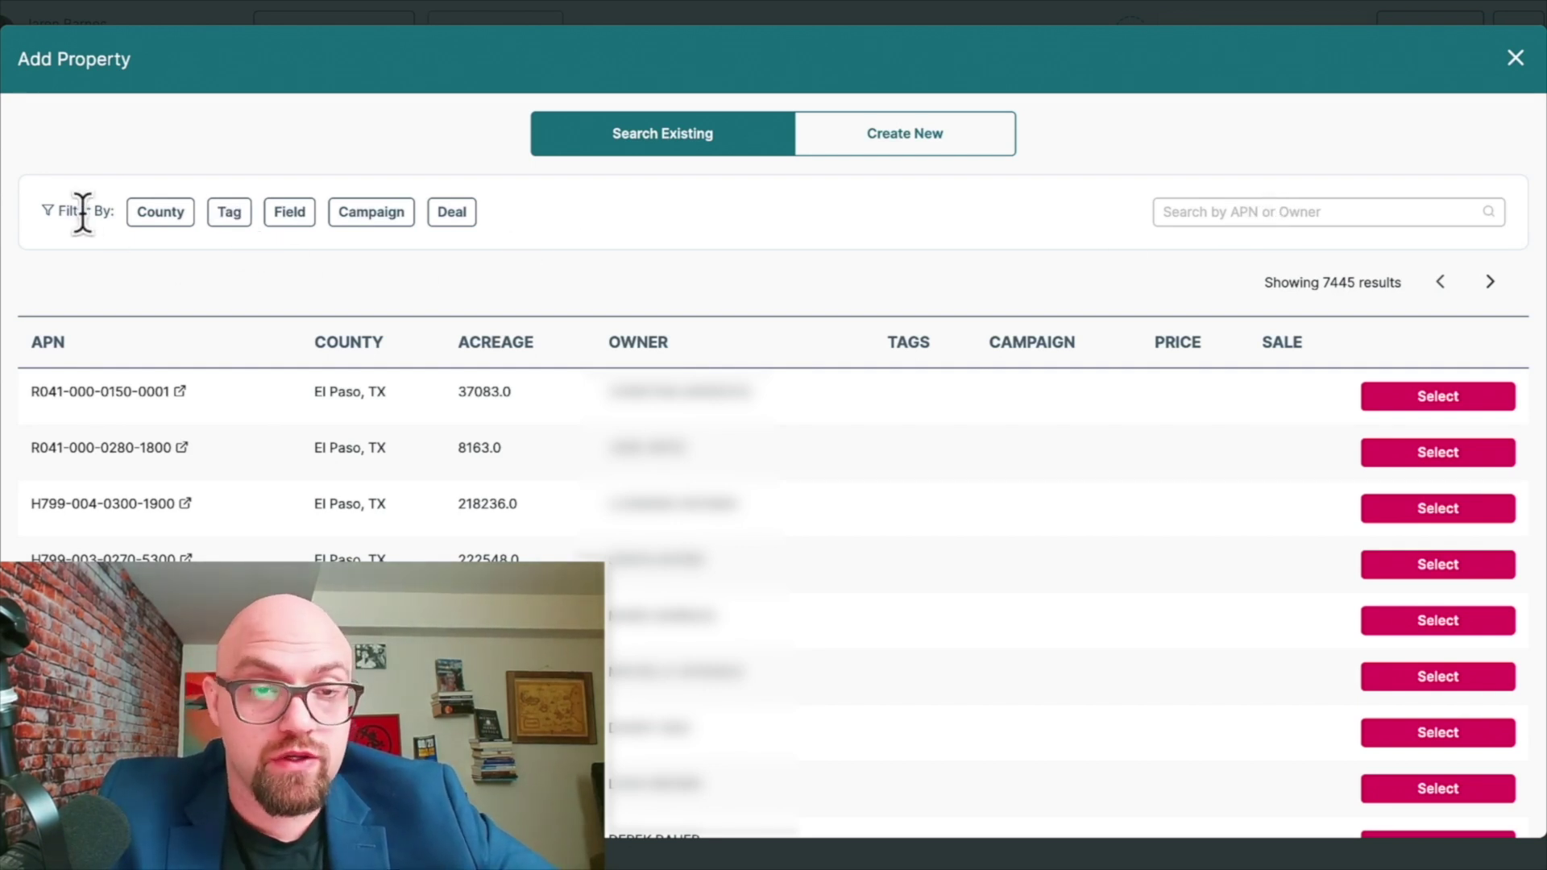
Filter properties by Alternative Reference Number 034 and select parcel 47-033-051.0-010.00
left_click(289, 214)
scroll(297, 534, "down", 5)
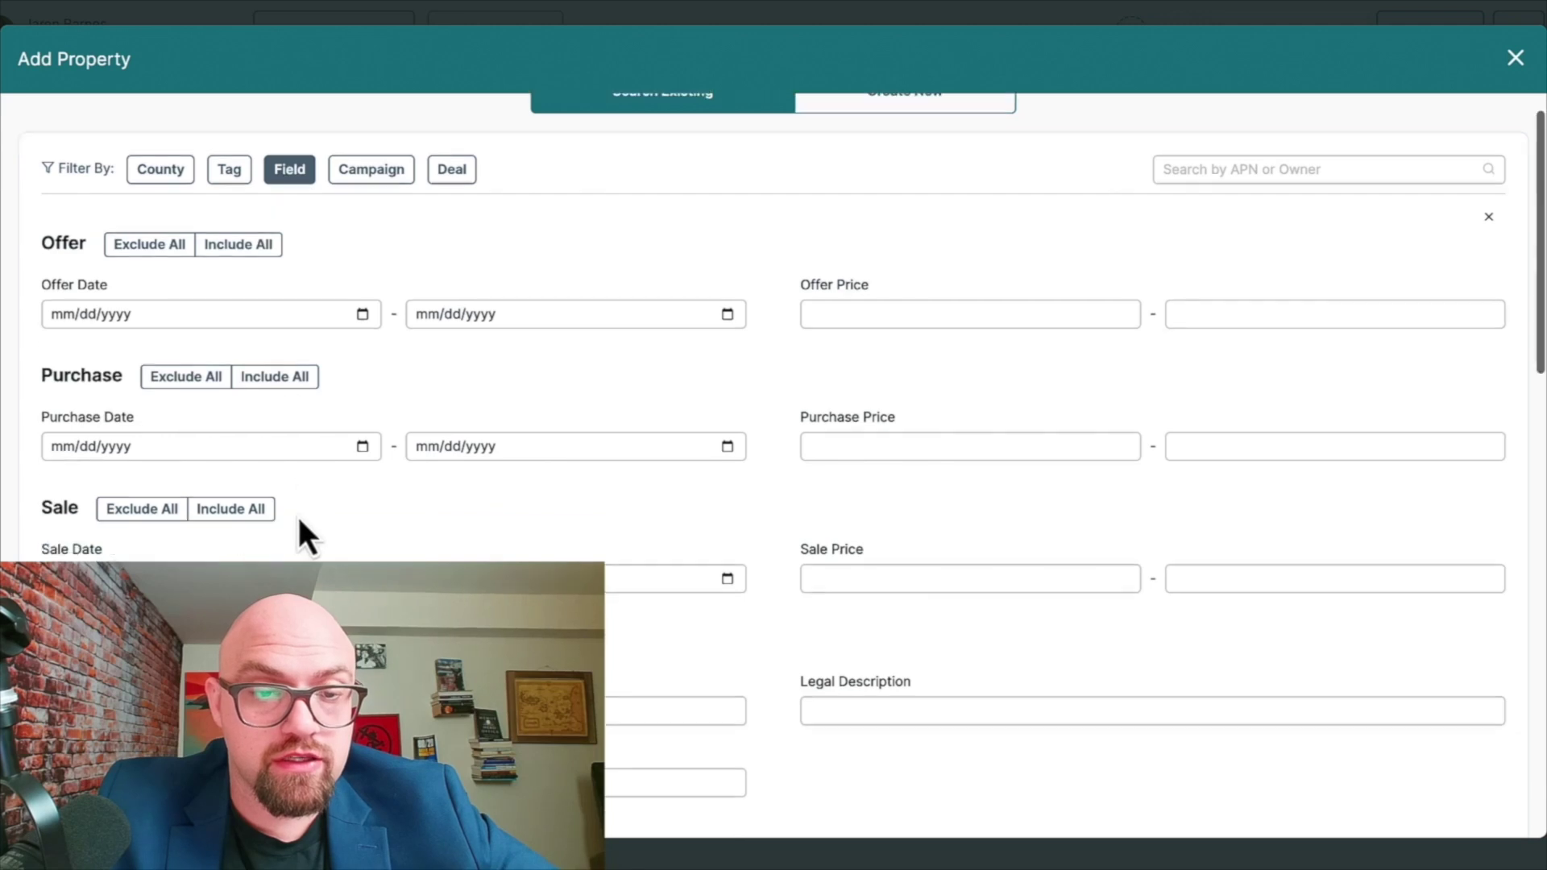
triple_click(253, 360)
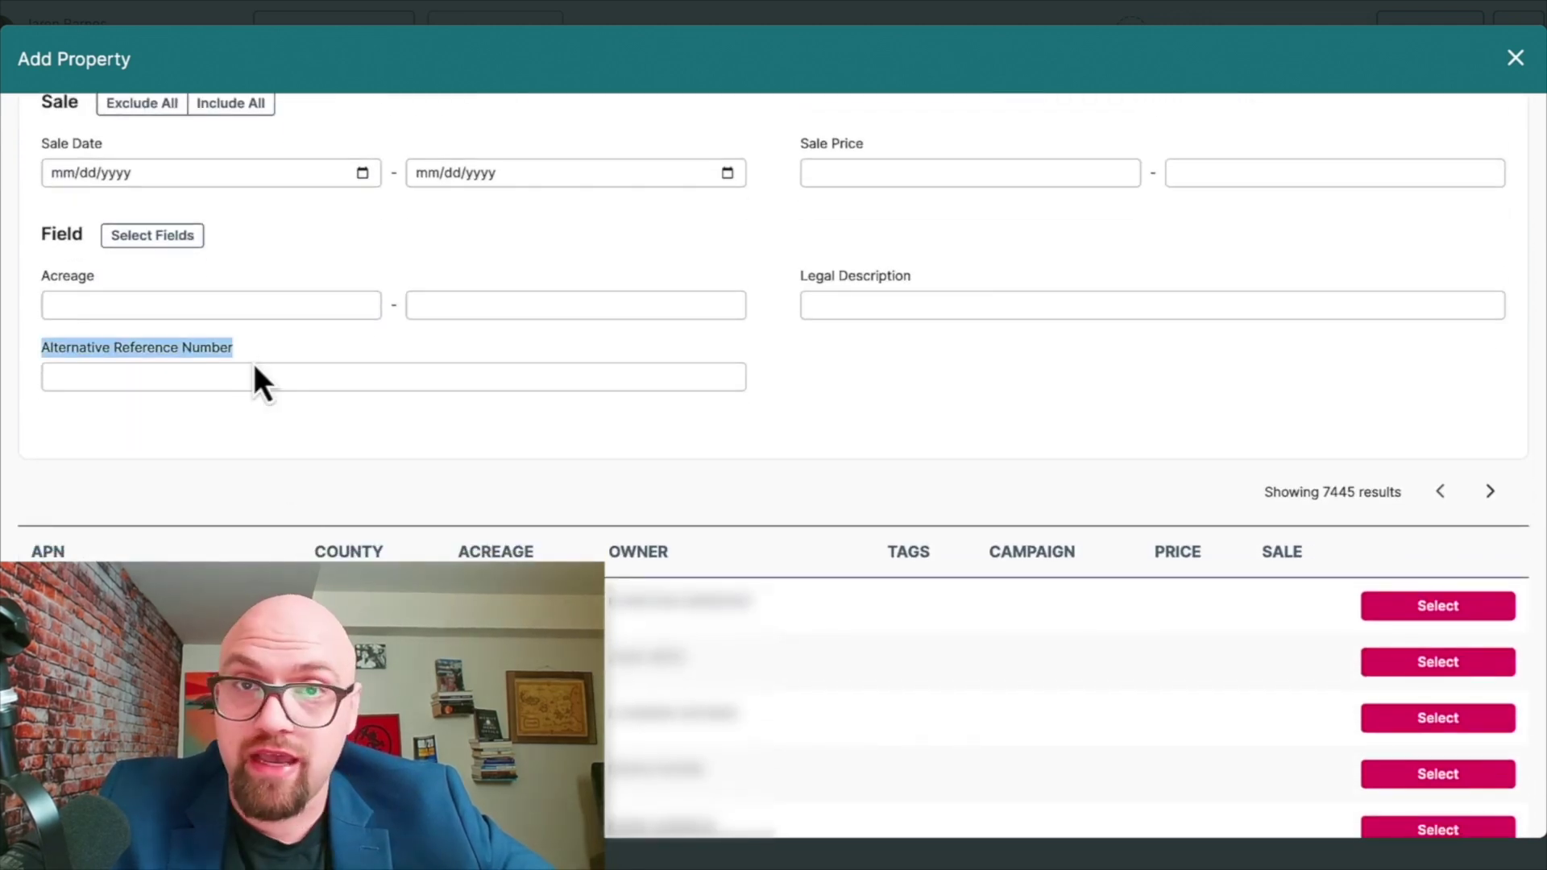
left_click(57, 377)
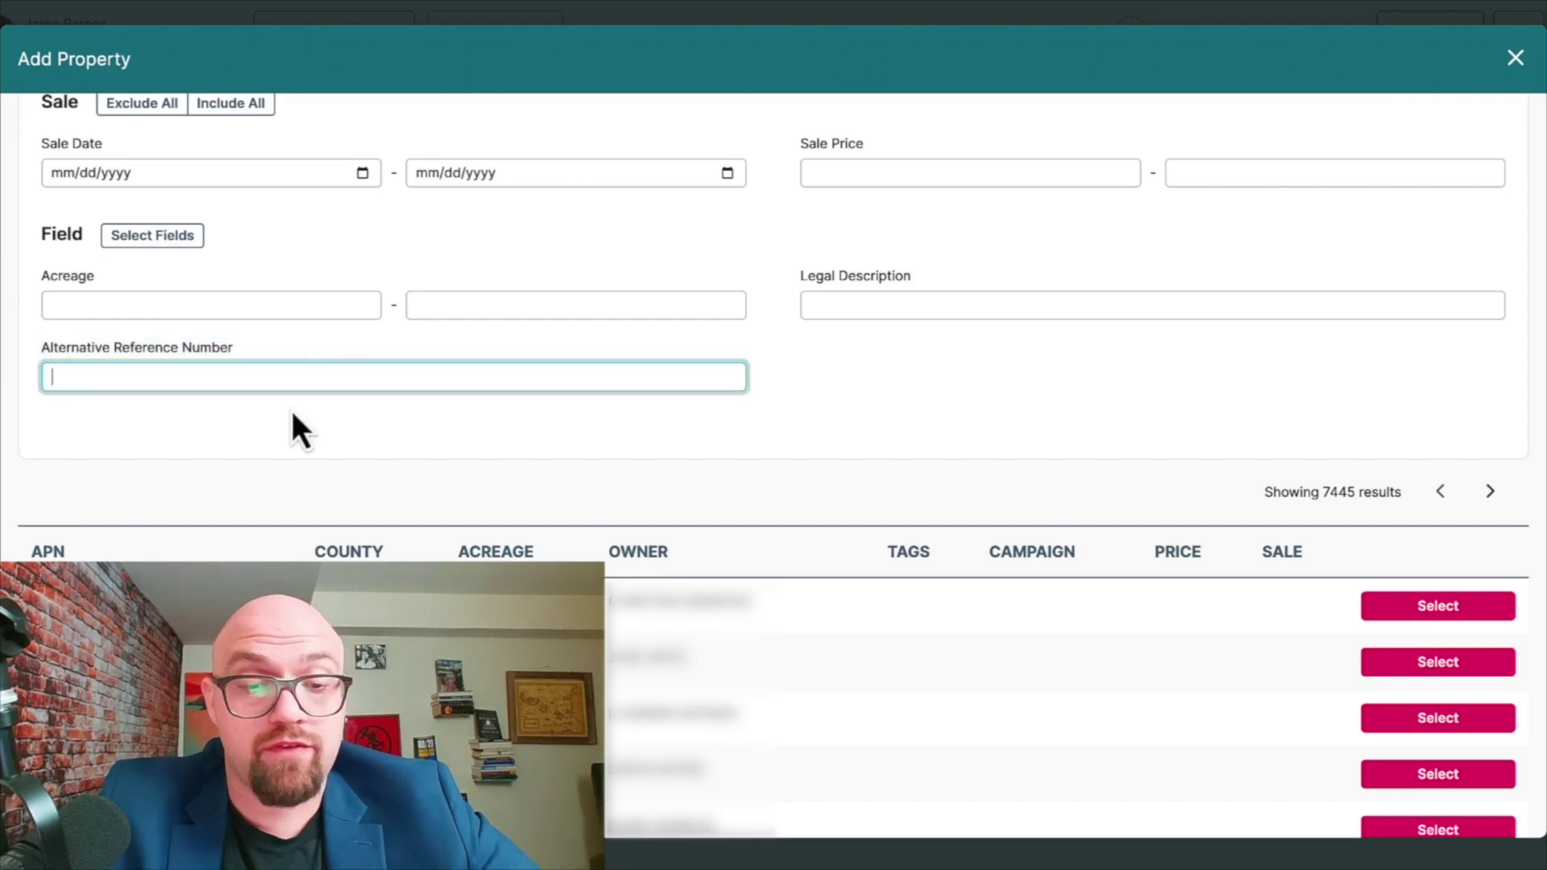
type("034")
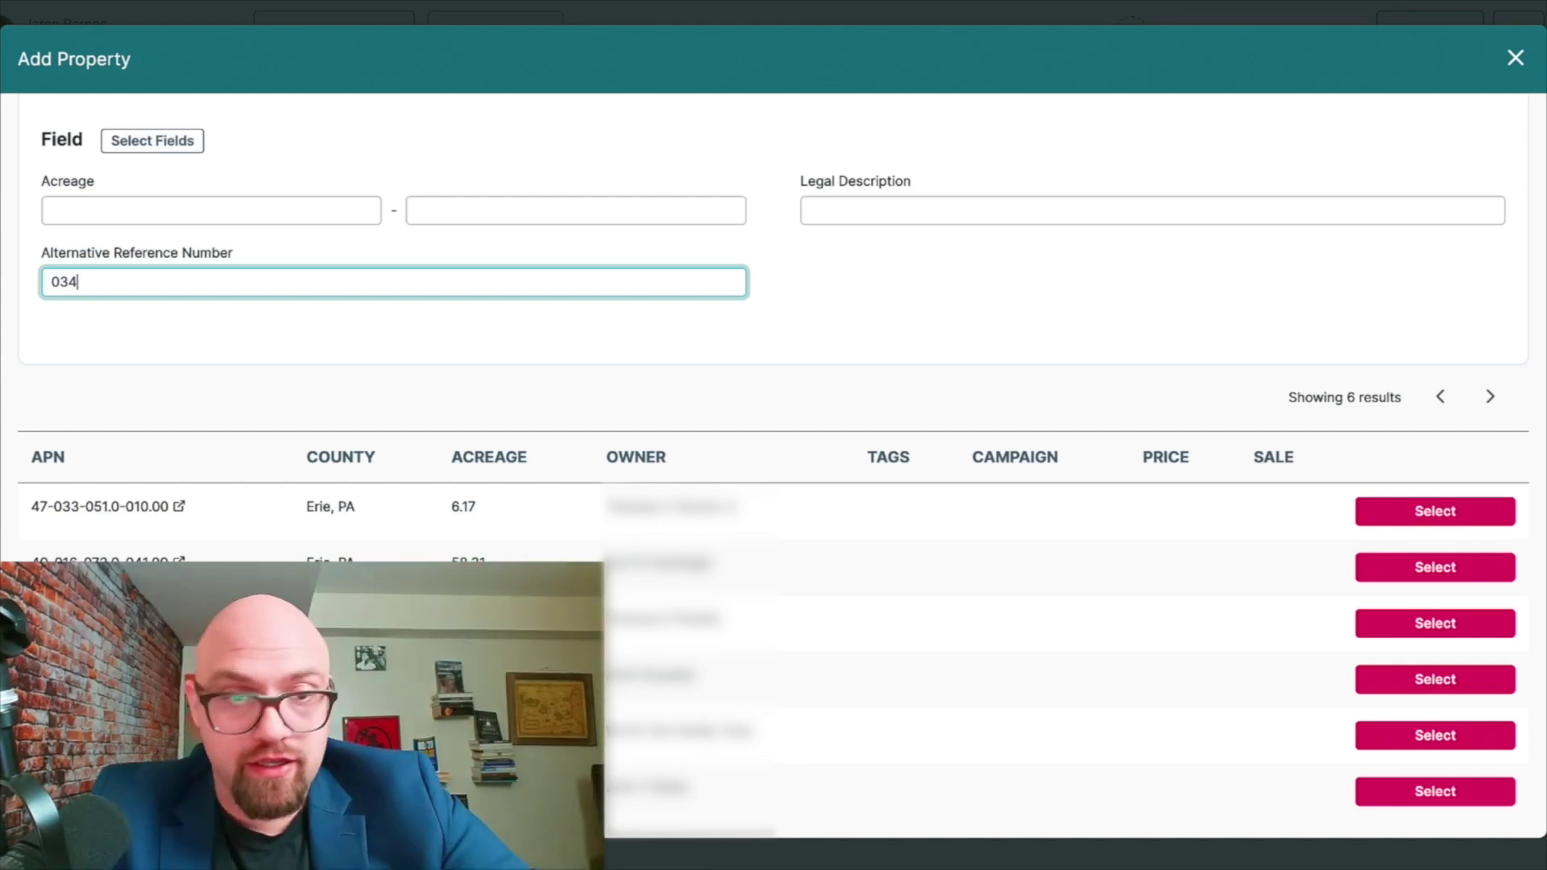
left_click(458, 527)
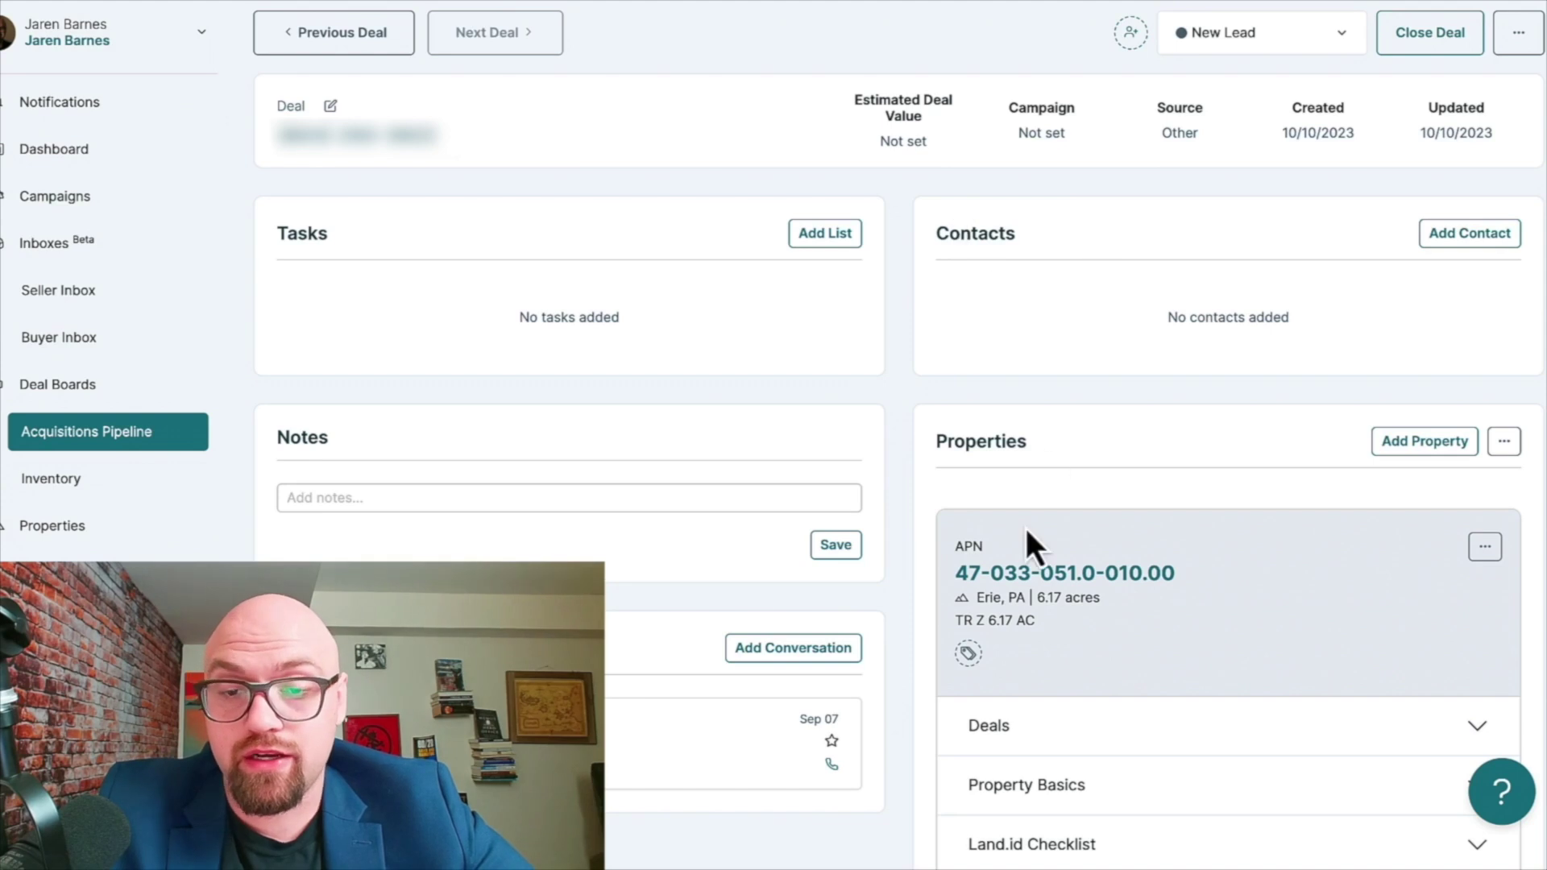
Copy the owner's name from the Erie, PA property's detail page
left_click(1056, 574)
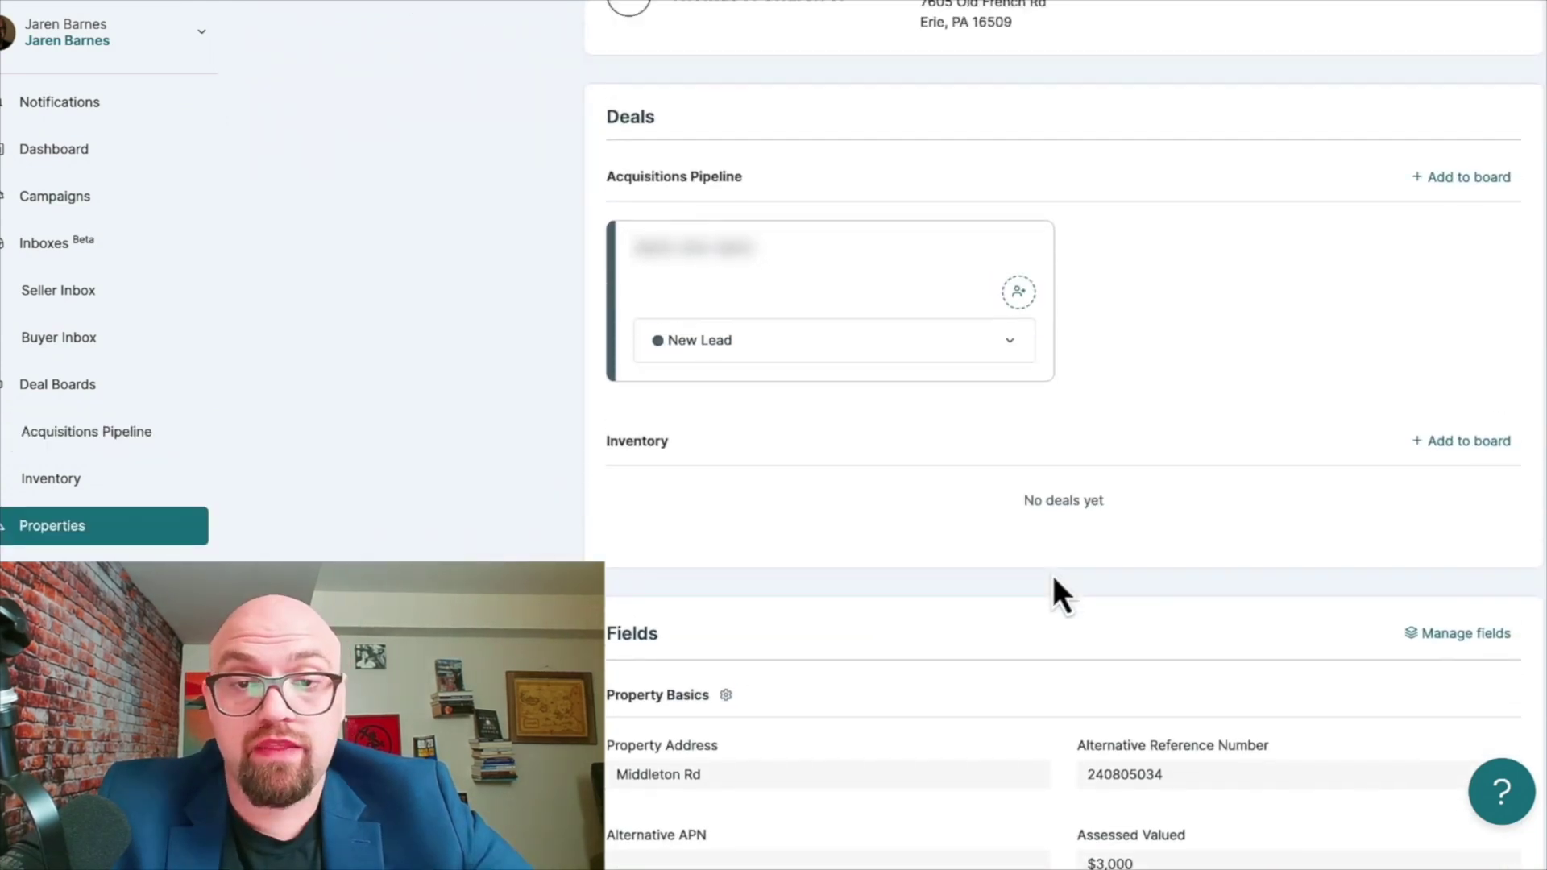
scroll(733, 391, "up", 2)
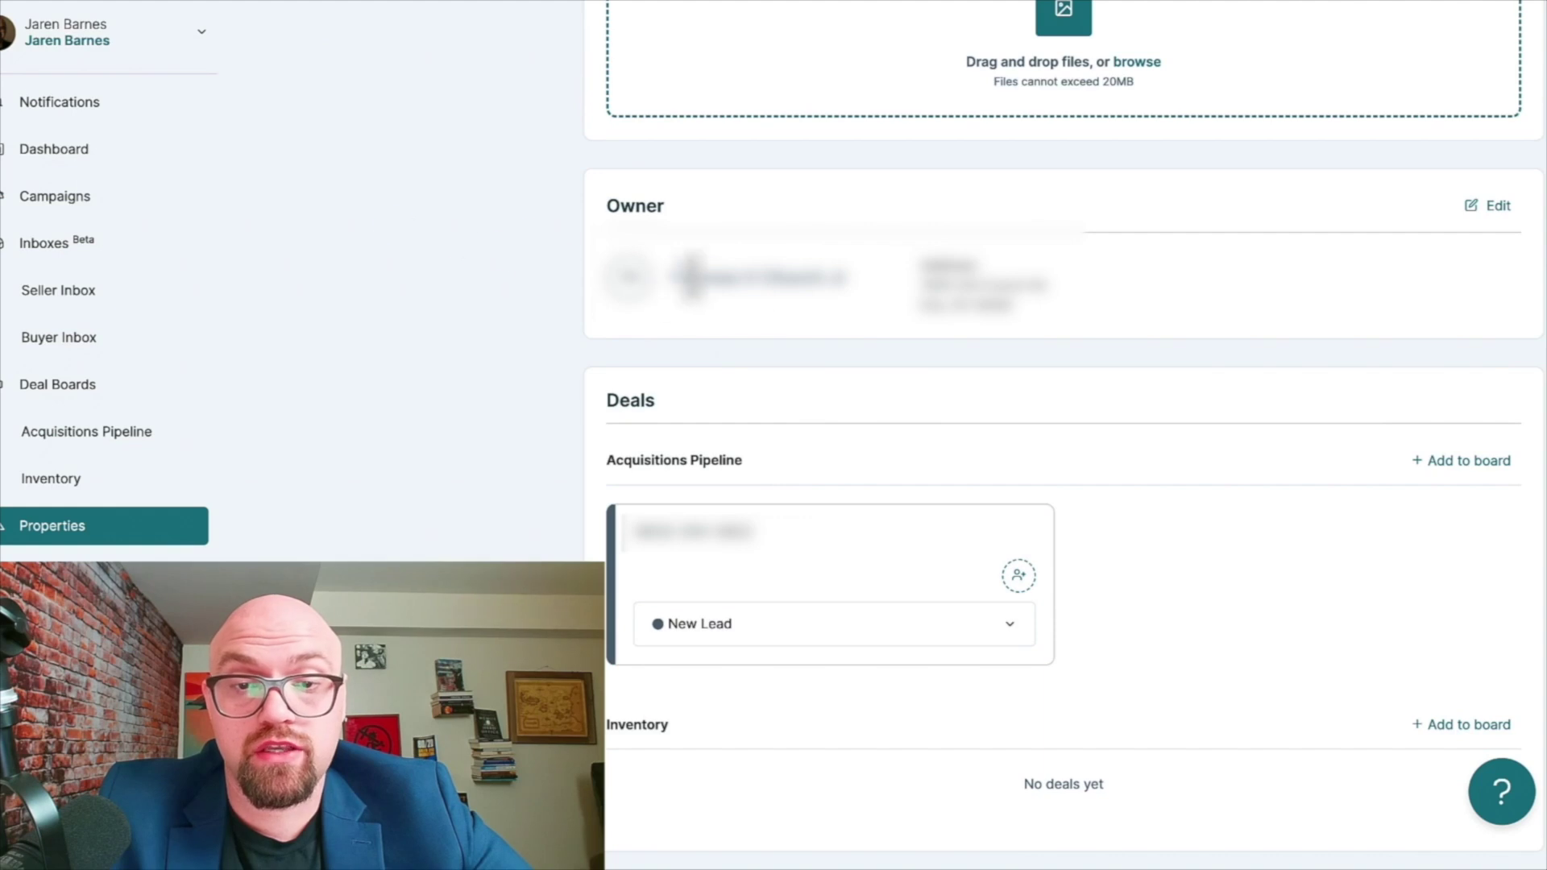
left_click_drag(673, 274, 865, 298)
scroll(870, 306, "up", 1)
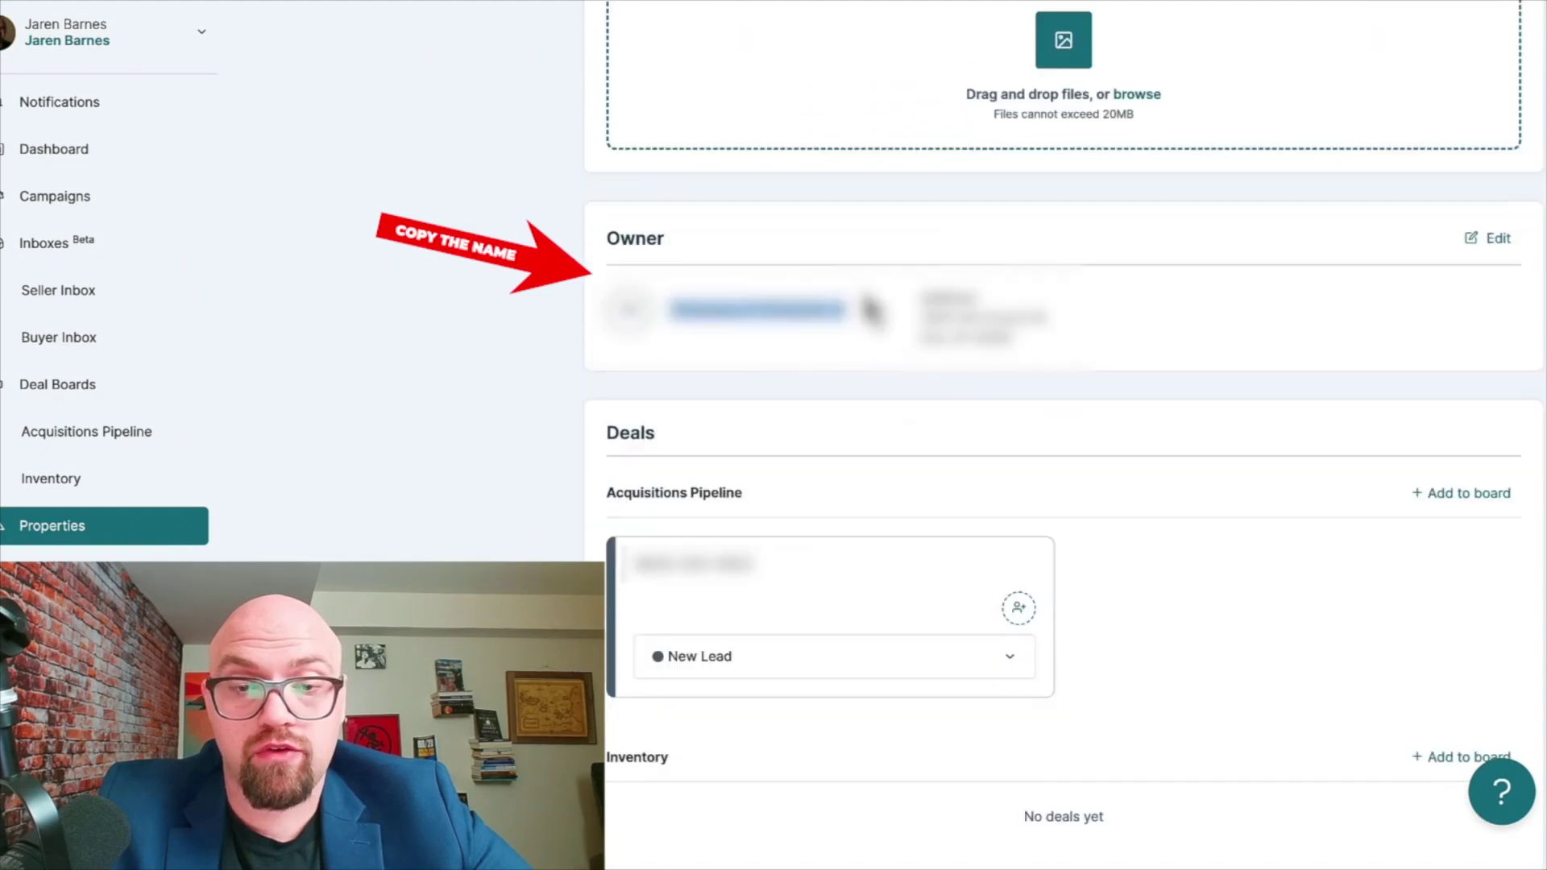
scroll(718, 535, "down", 1)
Back on the deal, add the matching owner contact using the pasted name
left_click(720, 558)
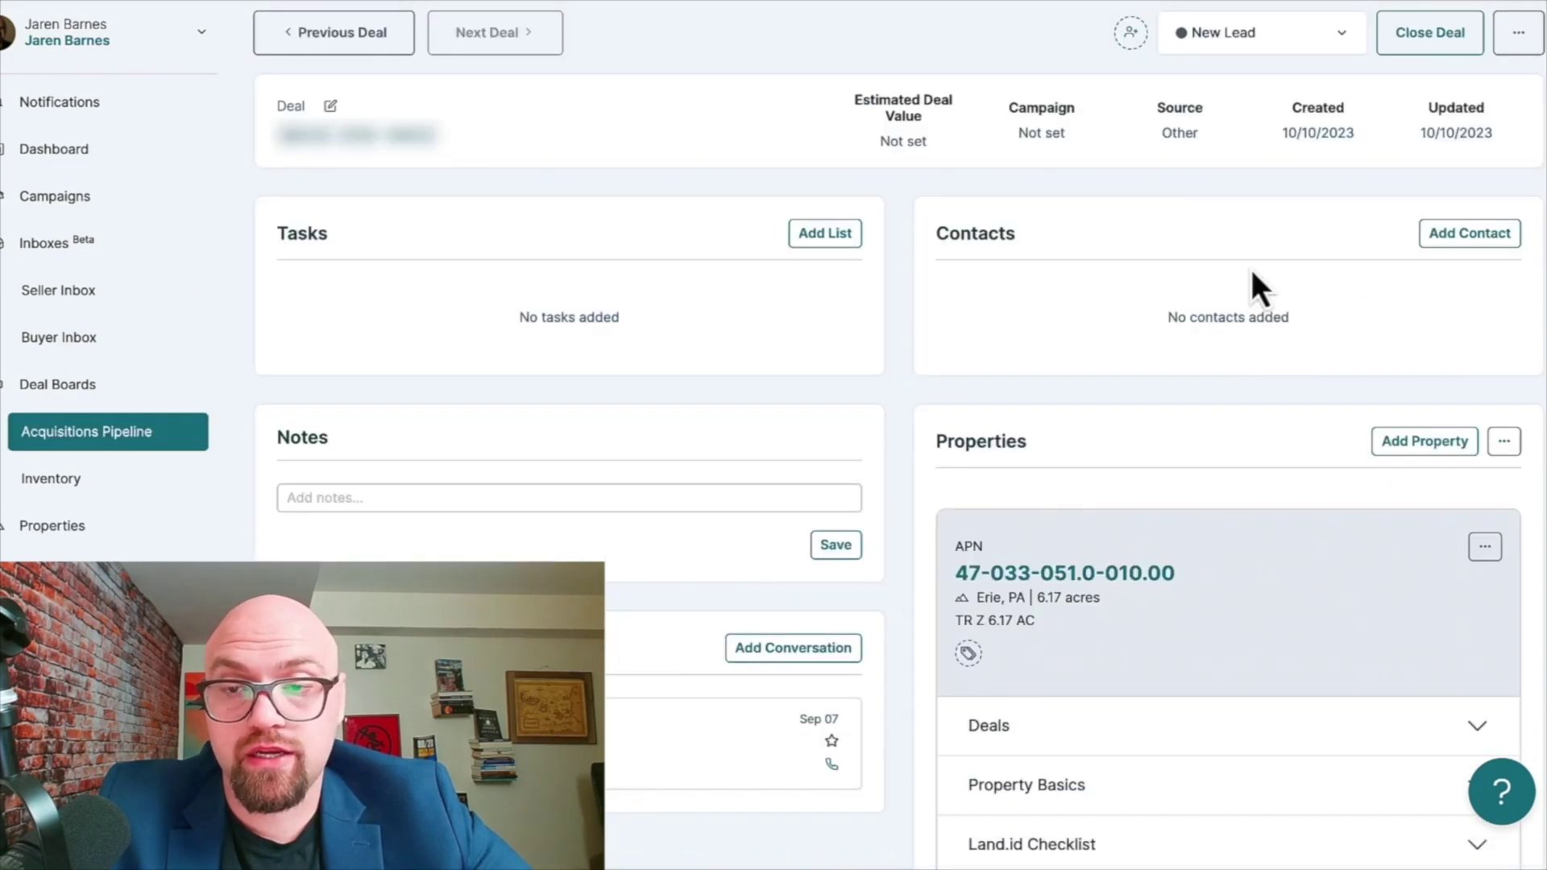
left_click(1438, 237)
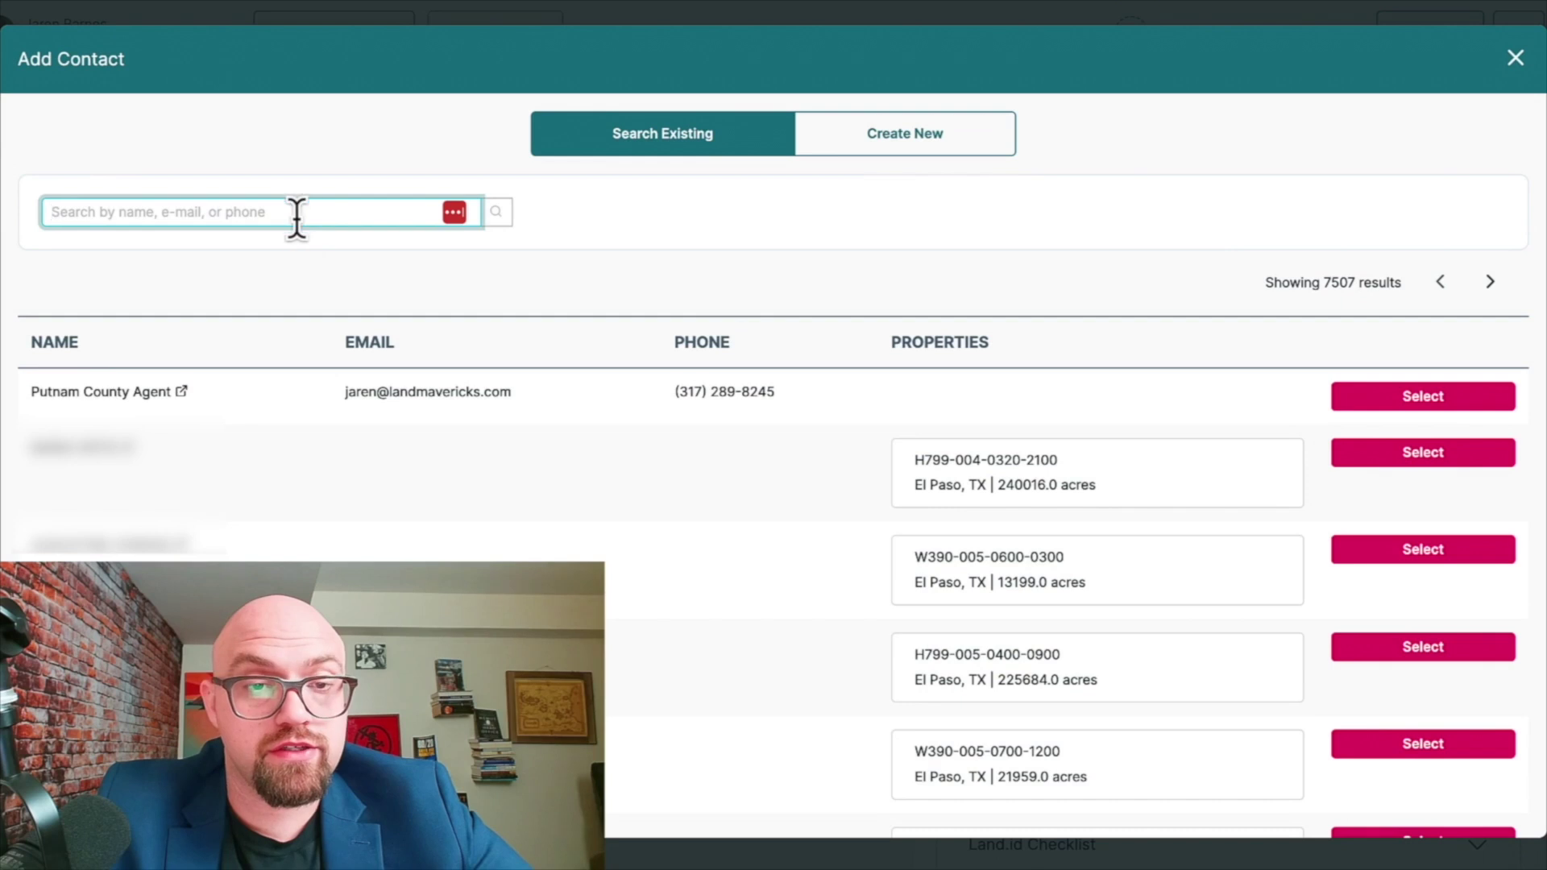
key("ctrl+v")
left_click(1388, 403)
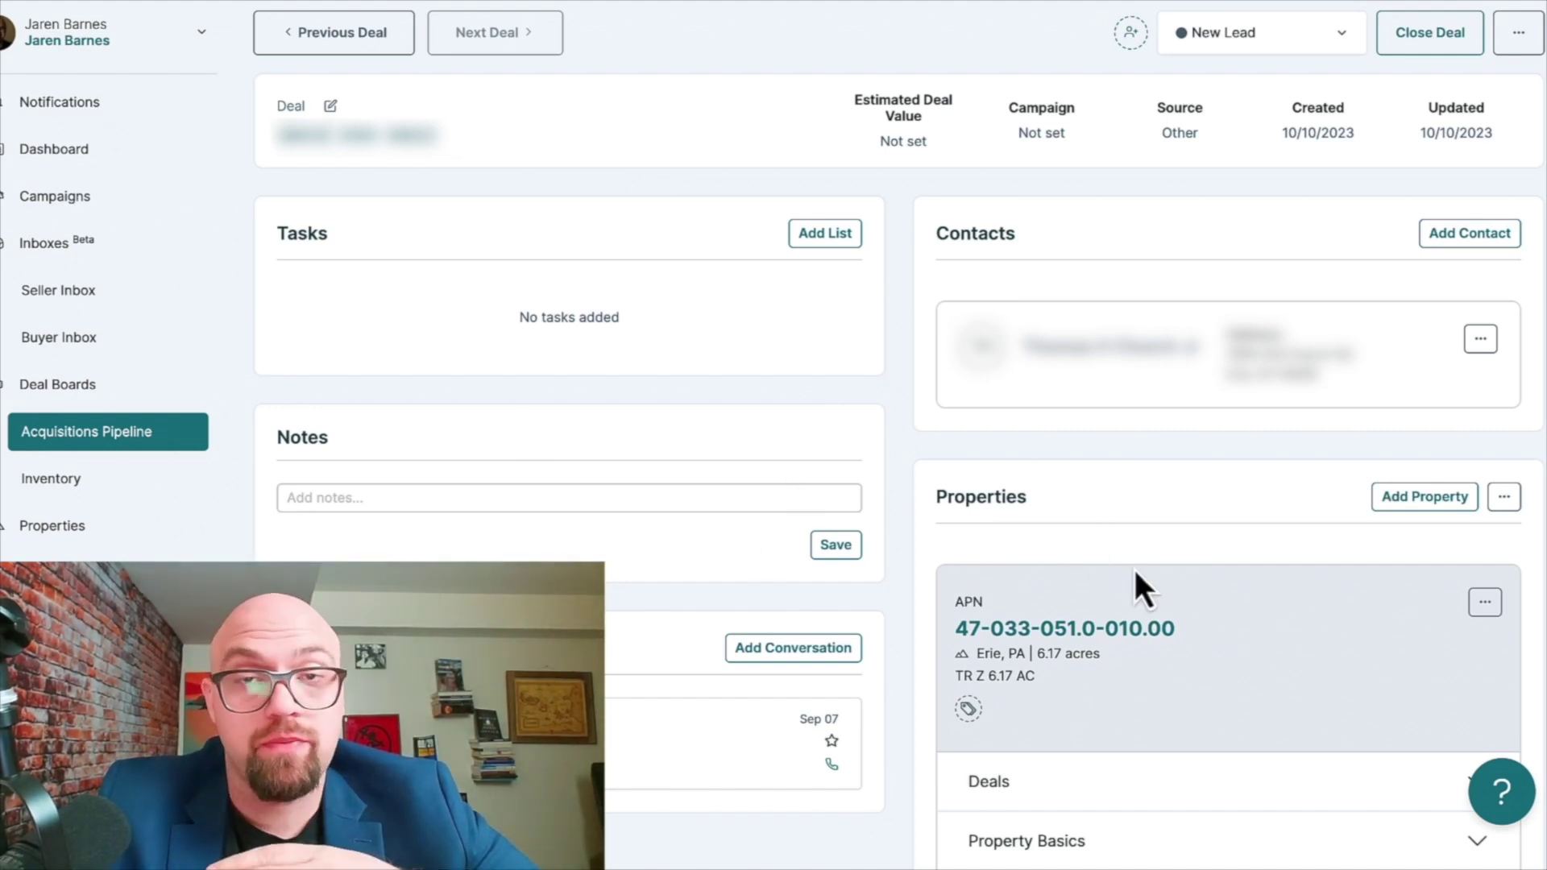
Scroll to the property's Comps section and open, then dismiss, Comp 1's sold/listed status options
scroll(1134, 569, "down", 1)
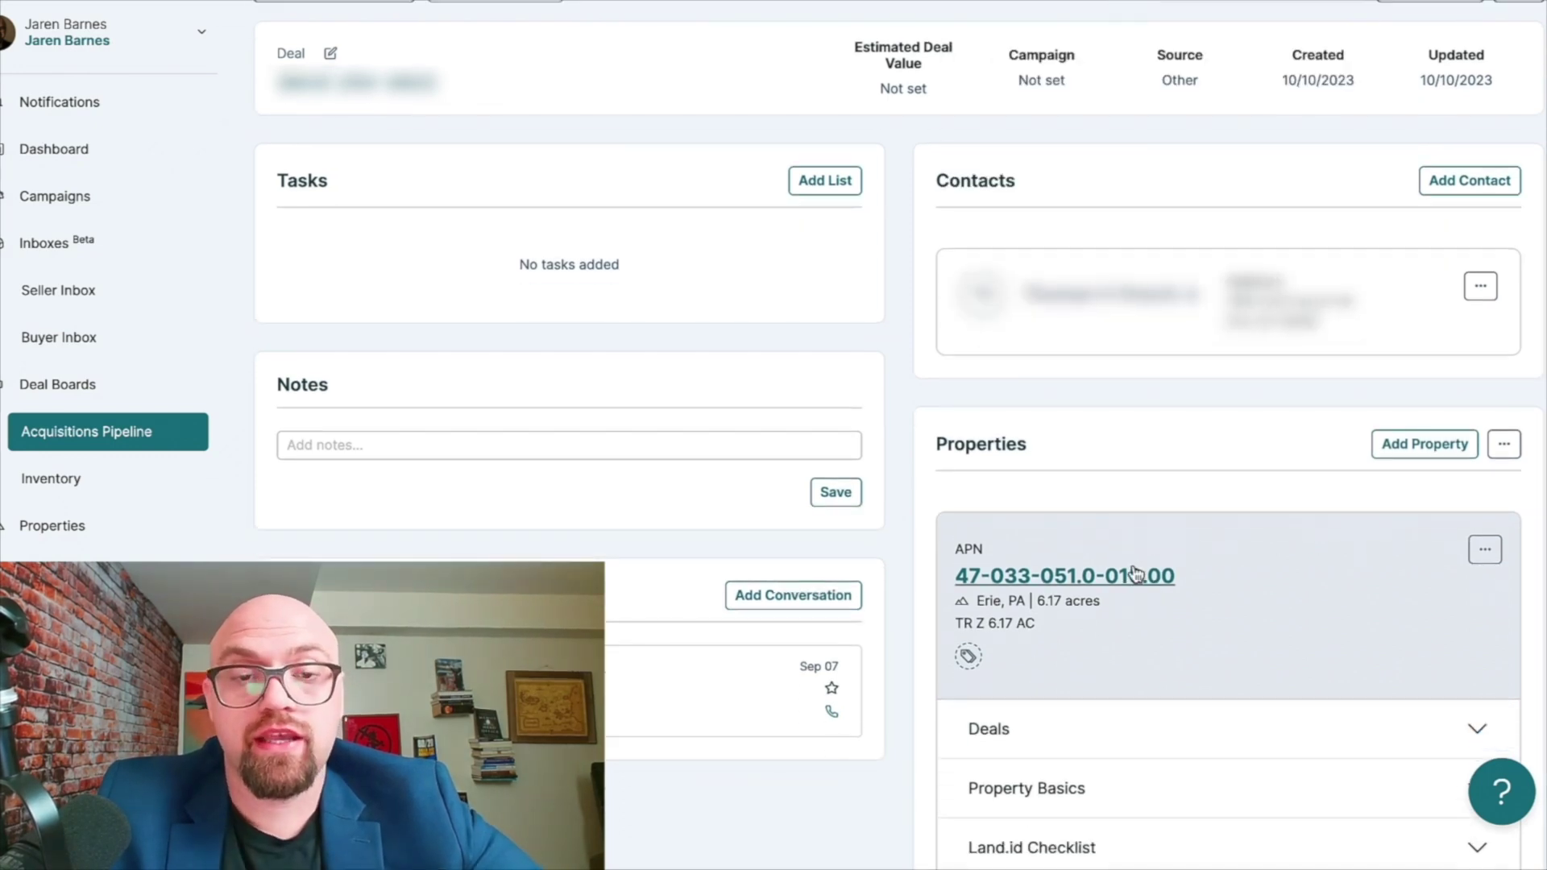
scroll(940, 659, "down", 3)
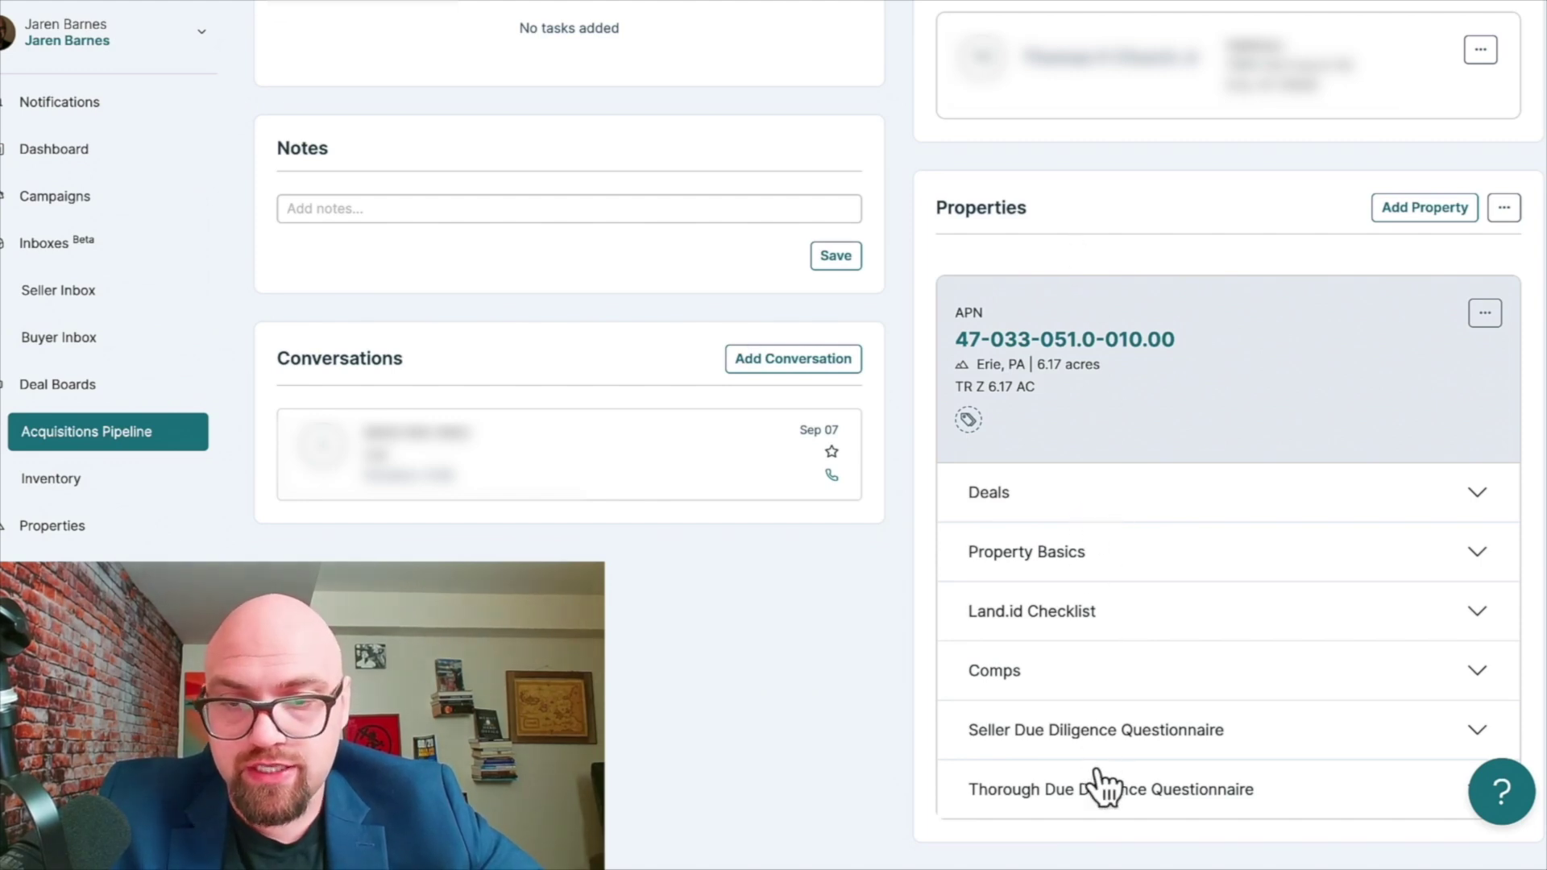
scroll(1103, 789, "up", 4)
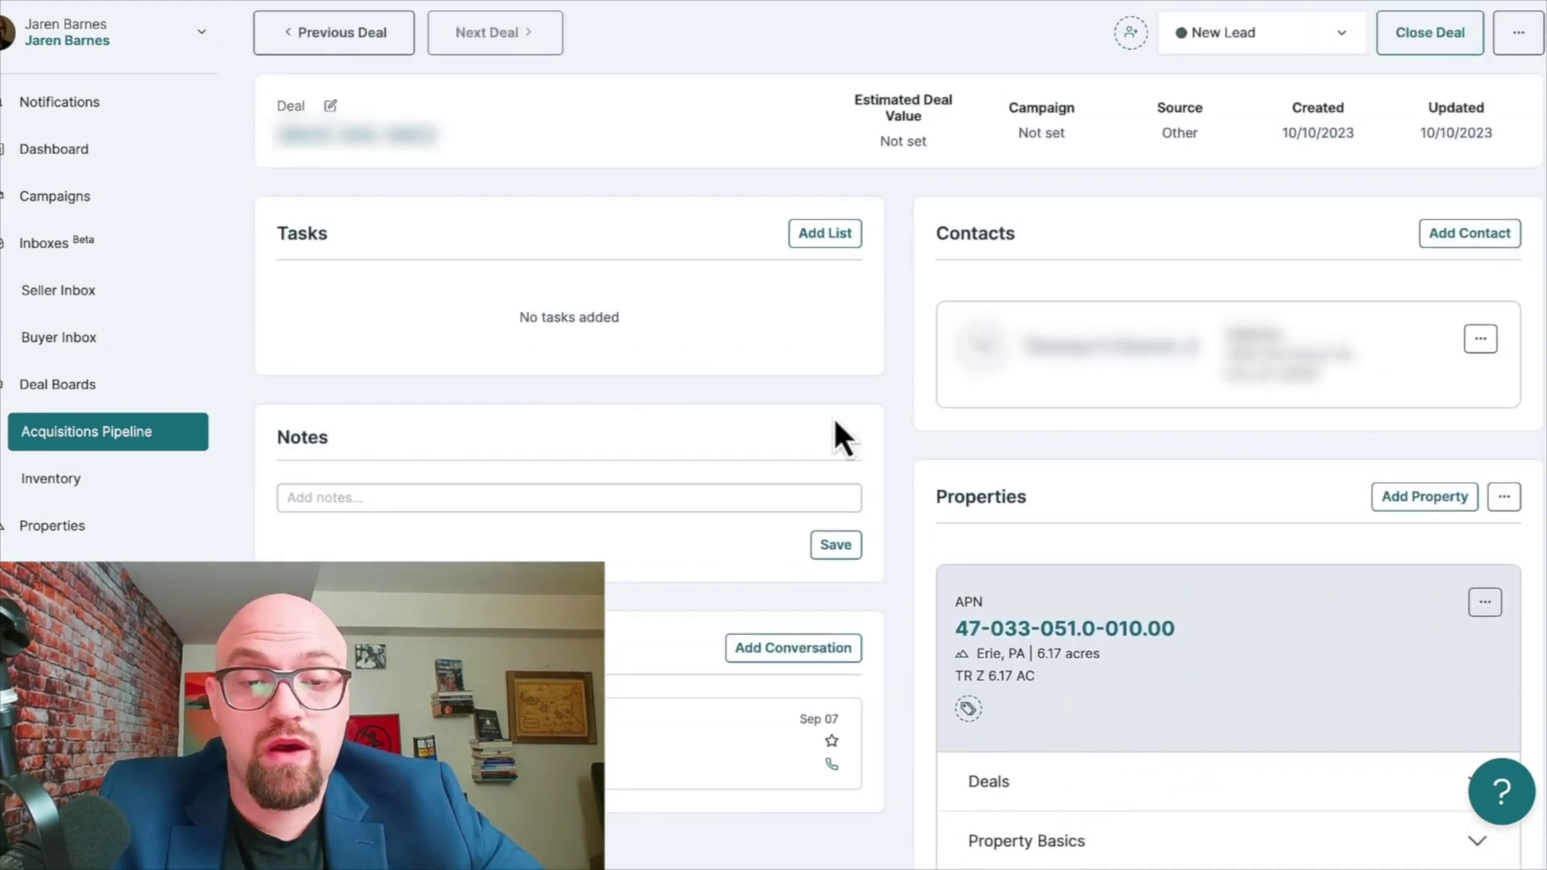
scroll(708, 303, "down", 10)
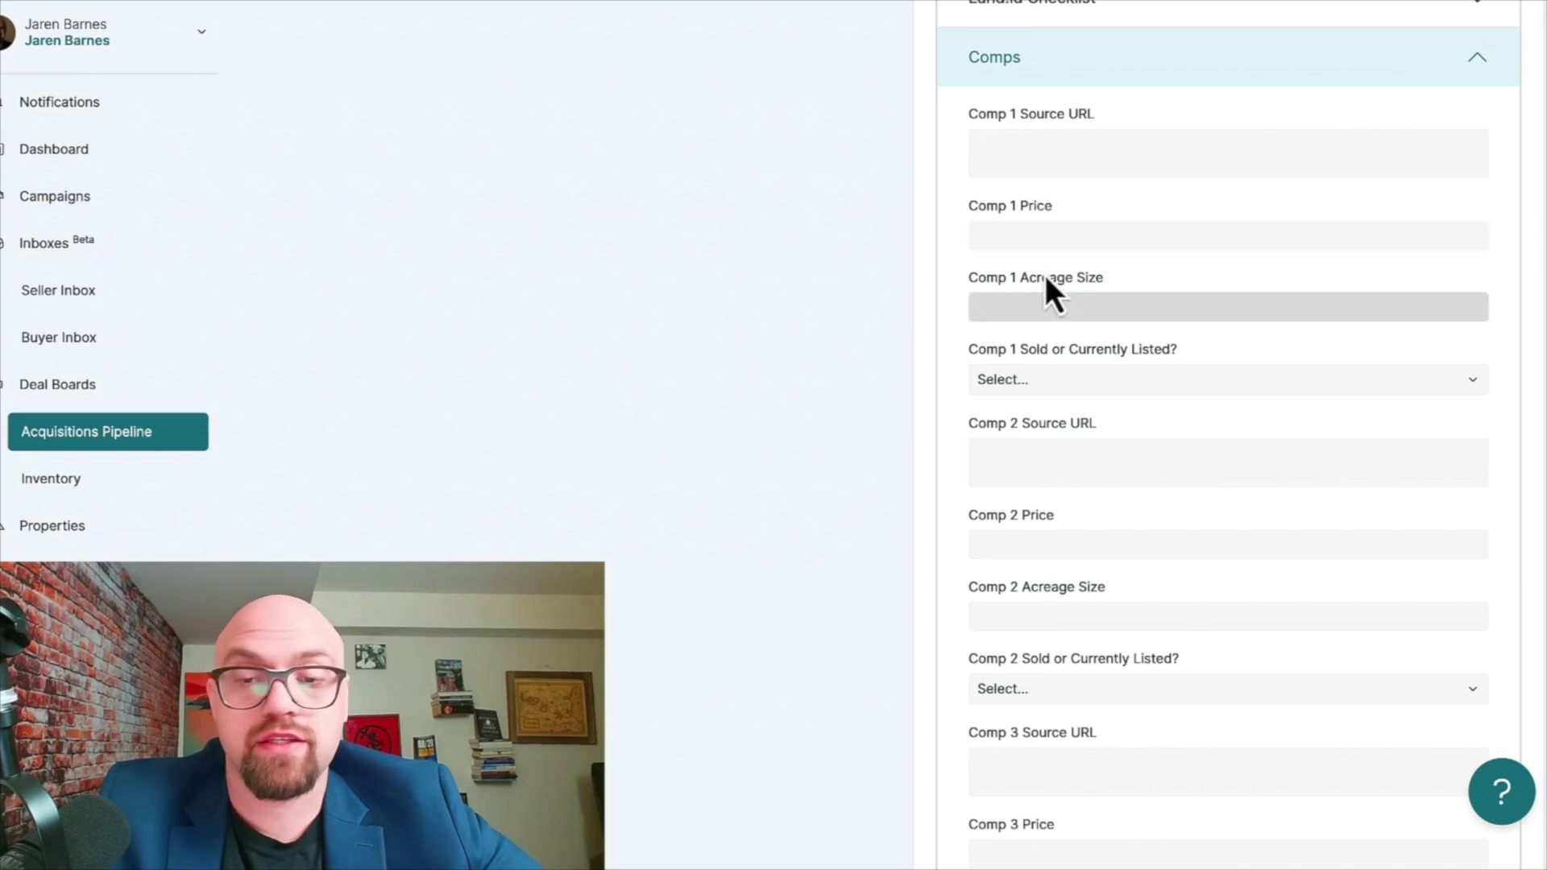
left_click(1052, 376)
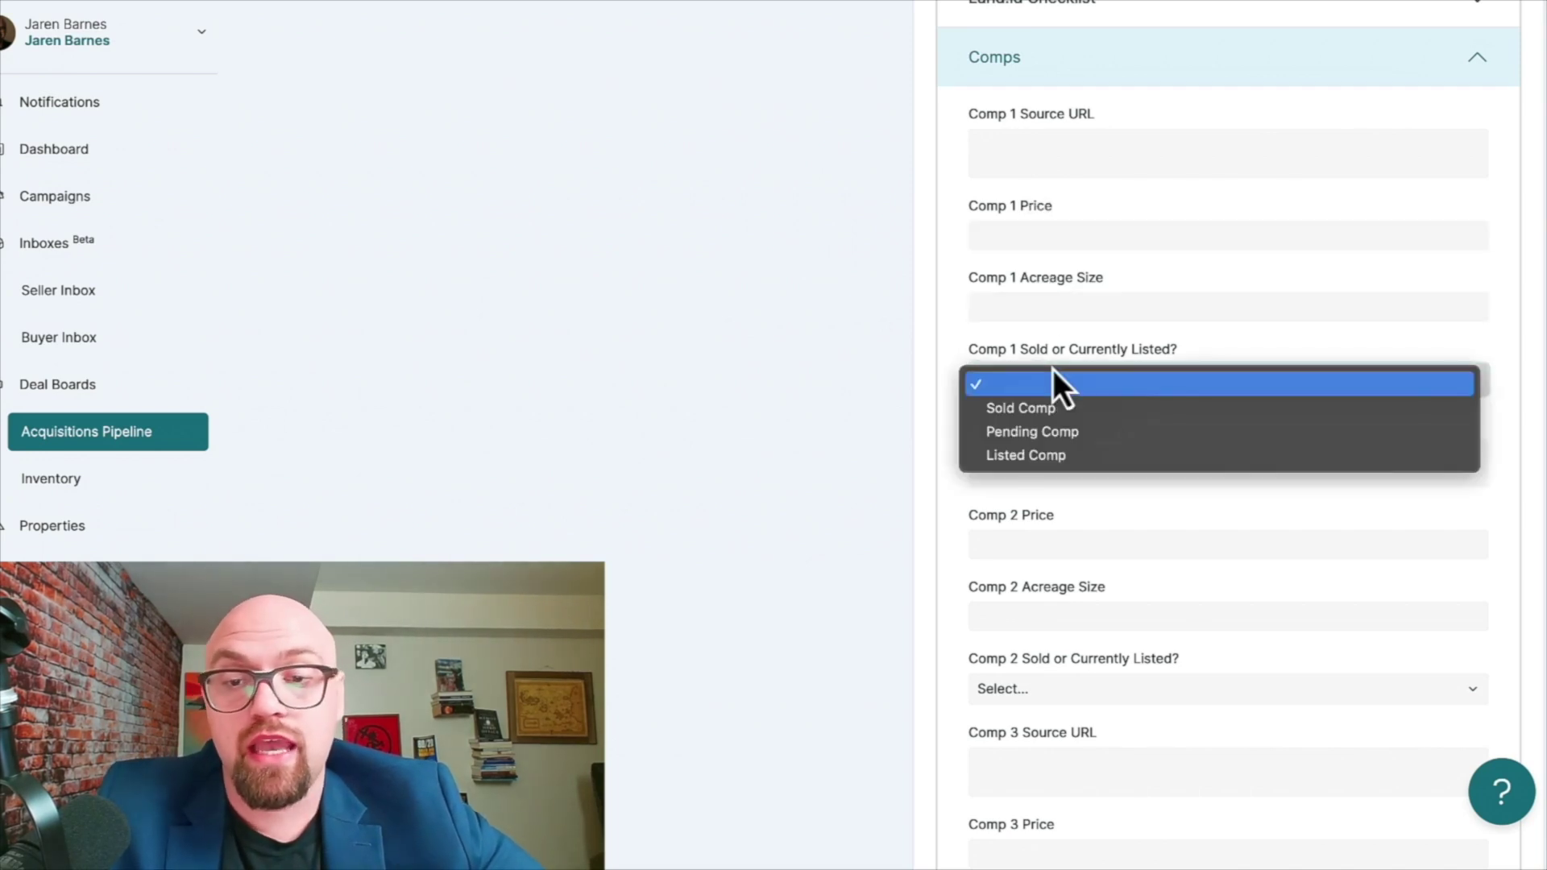
left_click(920, 419)
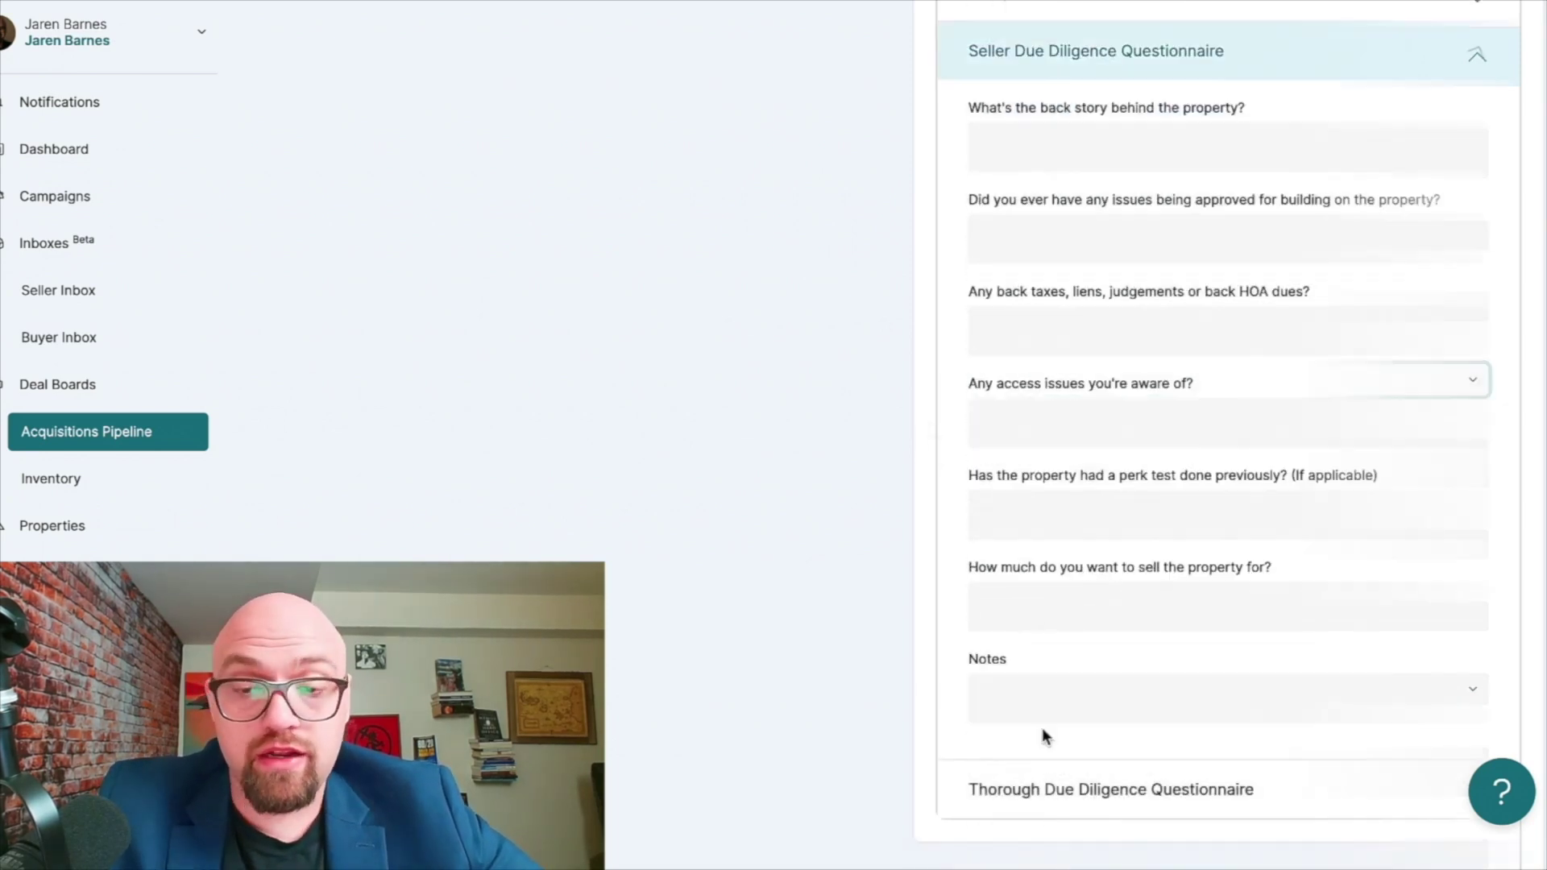
scroll(1043, 438, "up", 3)
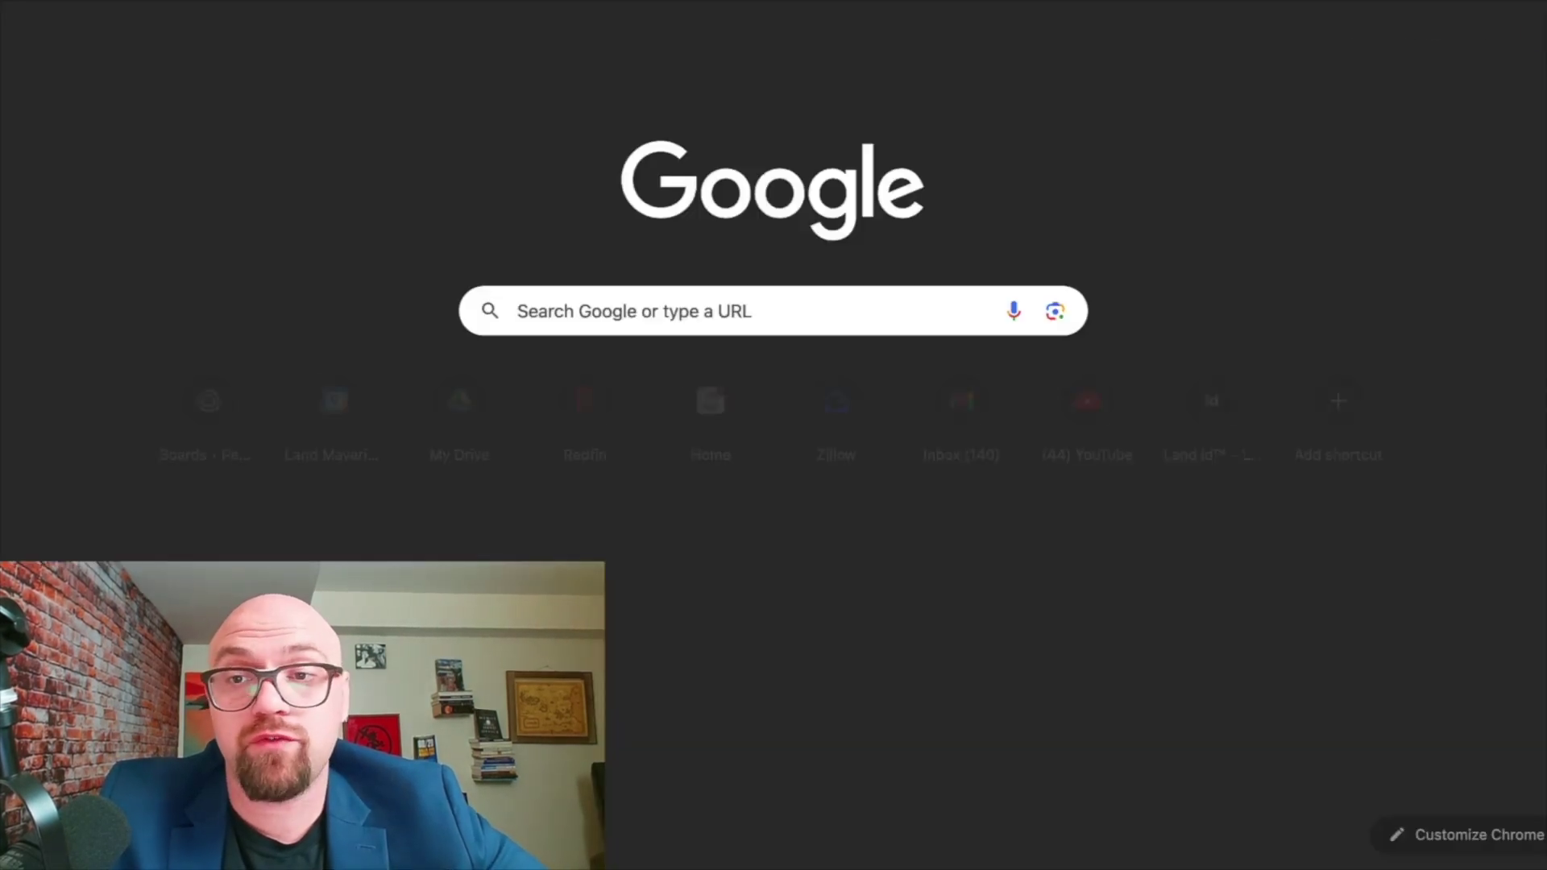
Load the Thorough Due Diligence Questionnaire PDF at landmavericks.com/dd and scroll through it
type("la")
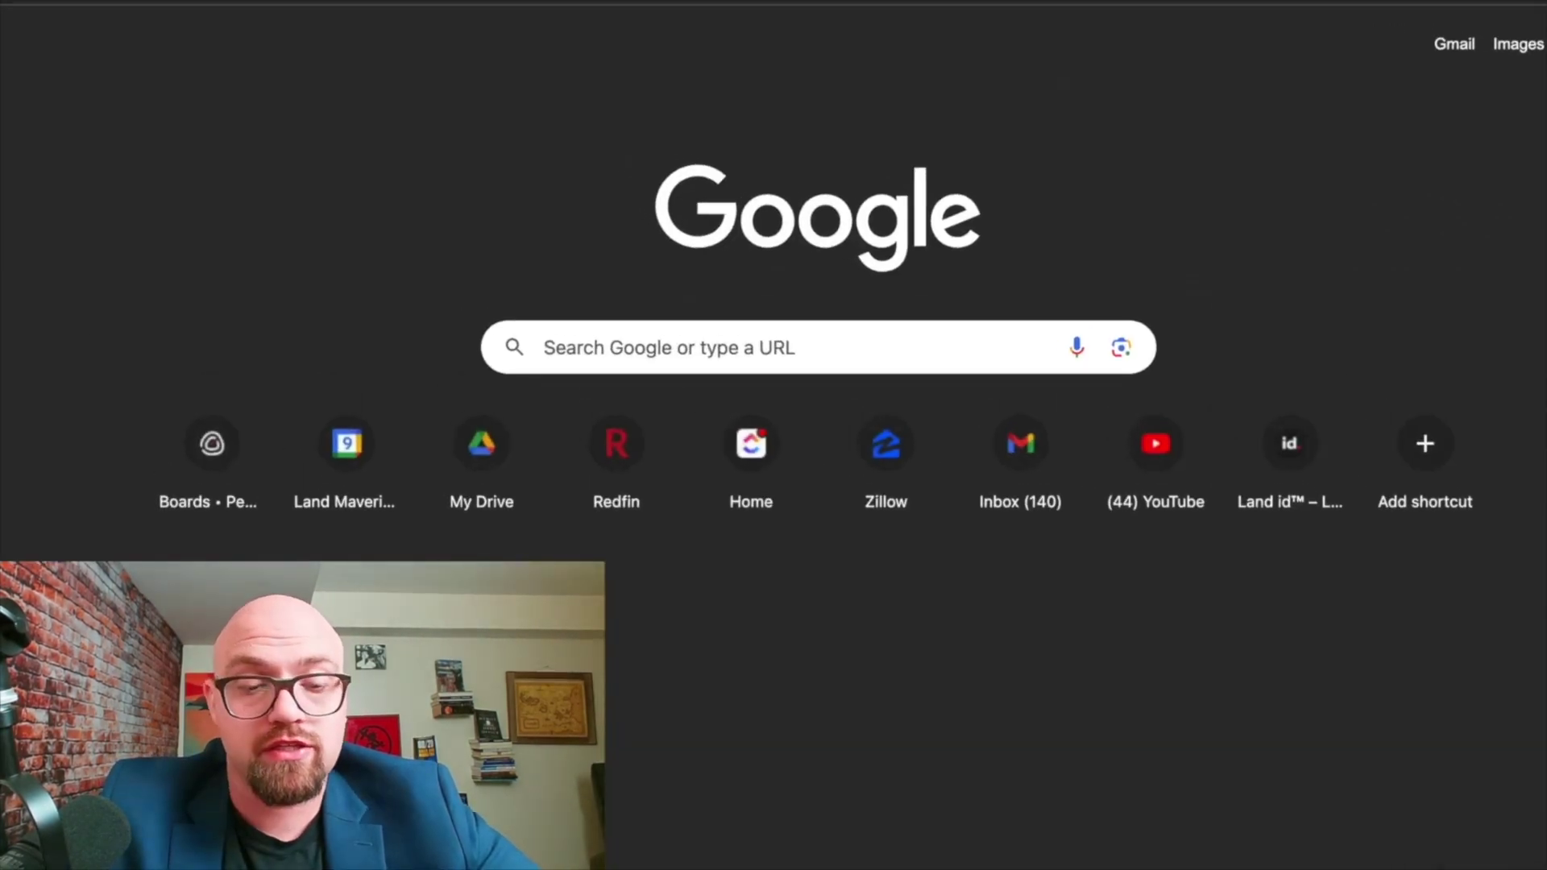
type("land")
type("mavericks.com/")
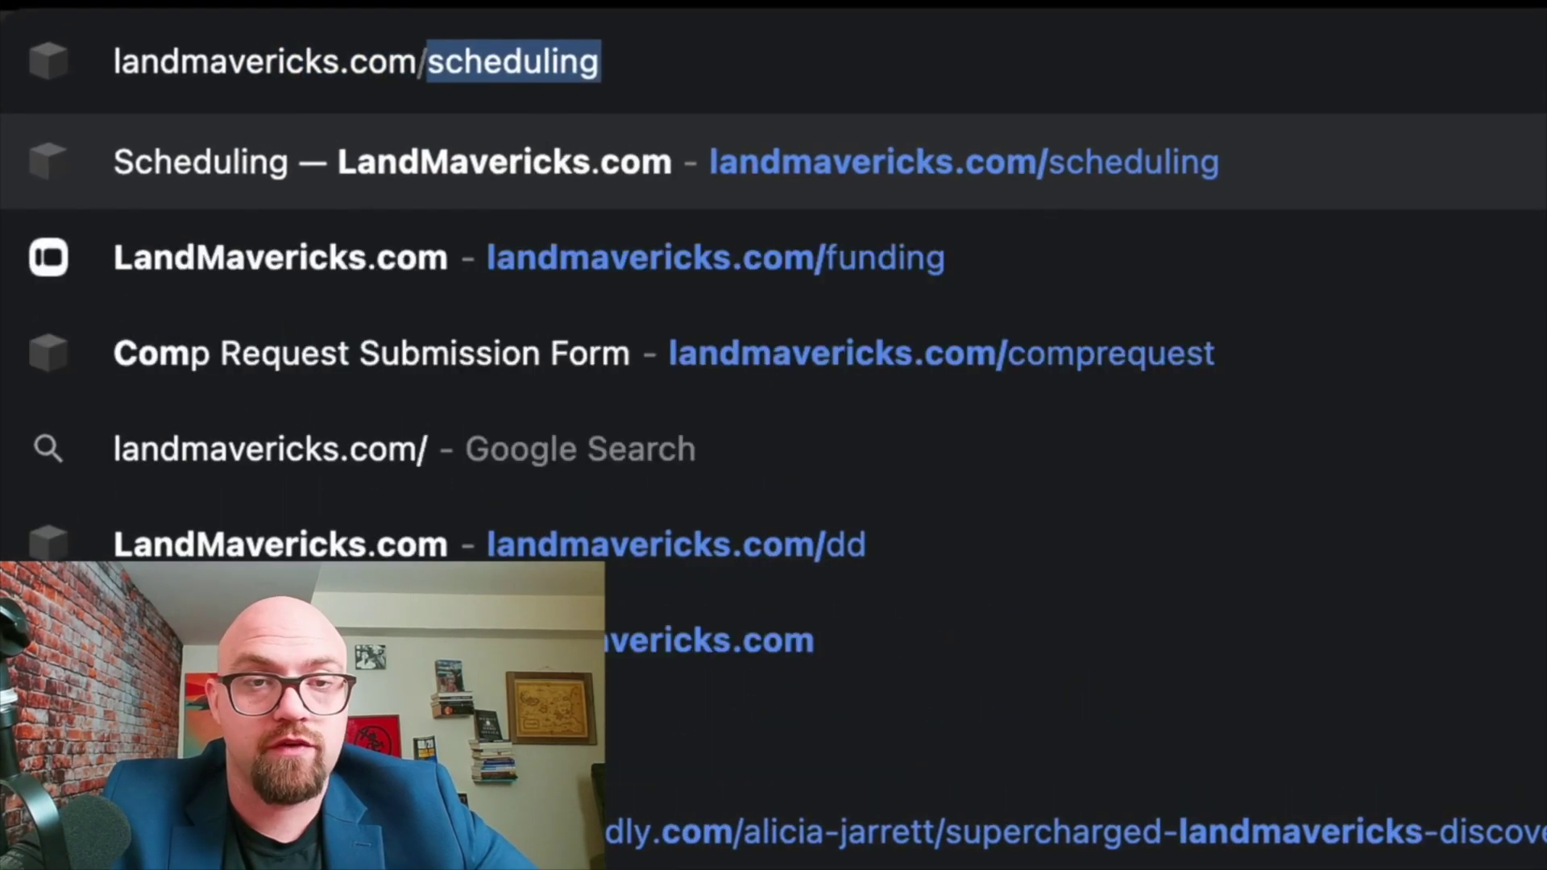
type("dd")
key("Return")
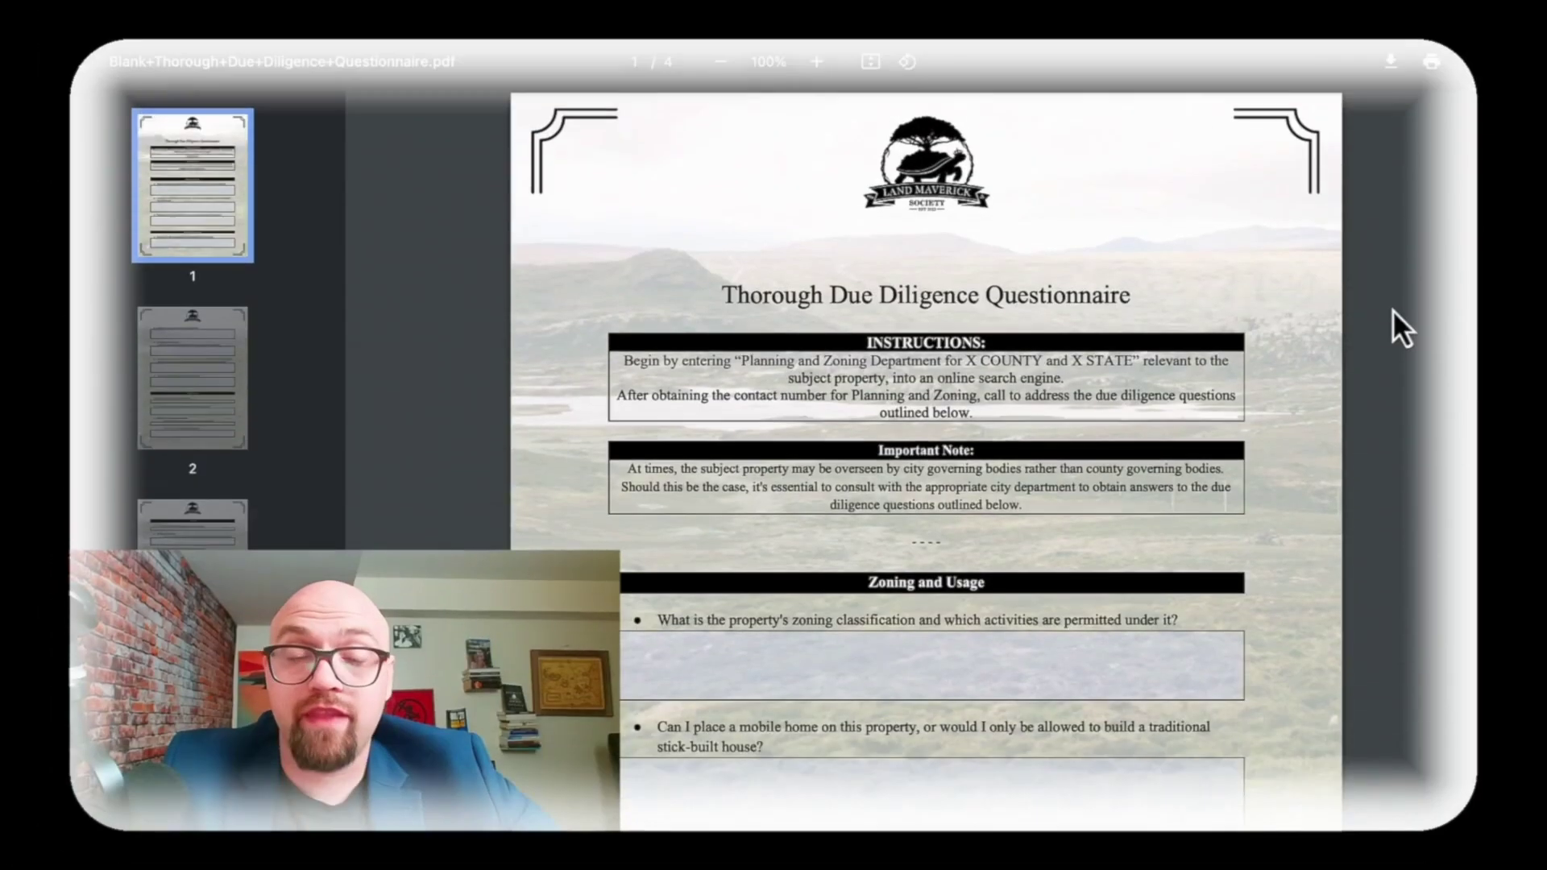
scroll(1386, 400, "down", 2)
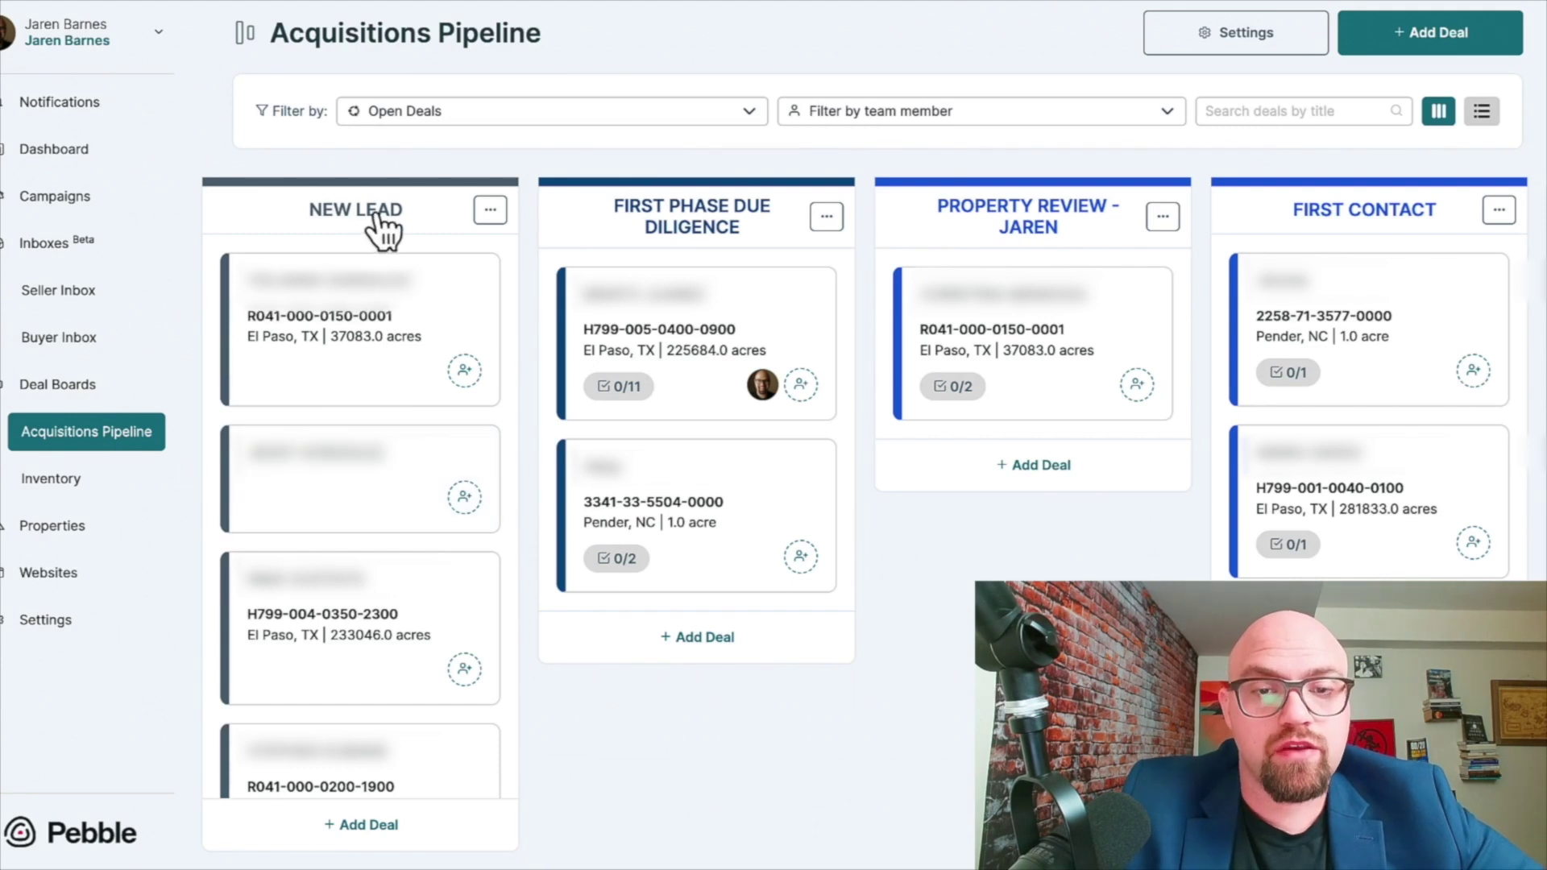
Scroll across the Acquisitions Pipeline columns to reach the Erie, PA parcel 47-033-051.0-010.00 deal
scroll(380, 228, "right", 7)
scroll(380, 228, "left", 7)
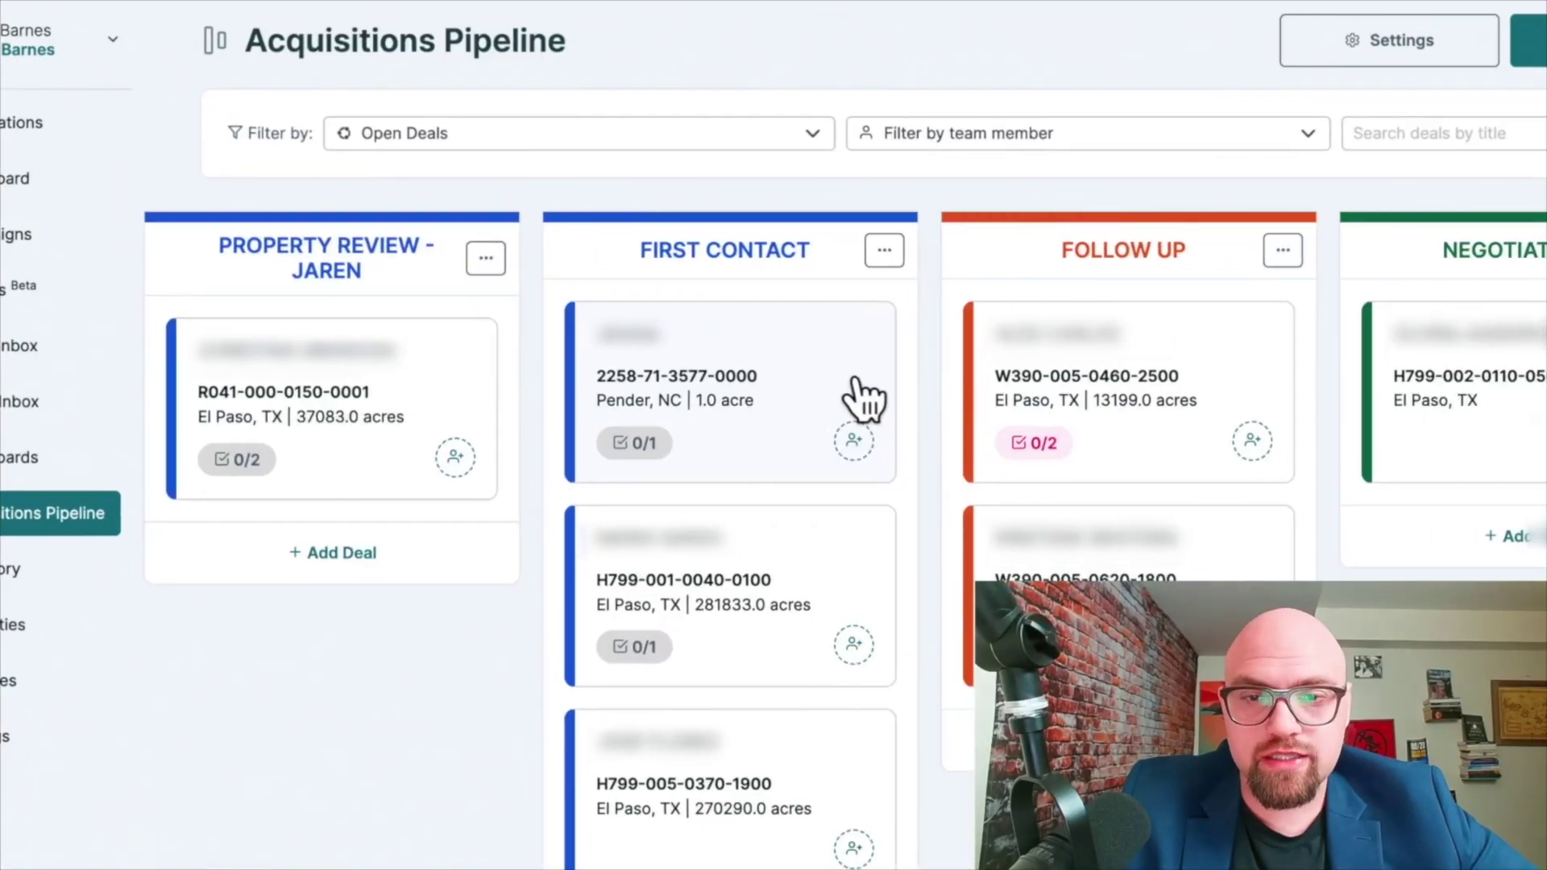
scroll(1123, 402, "right", 4)
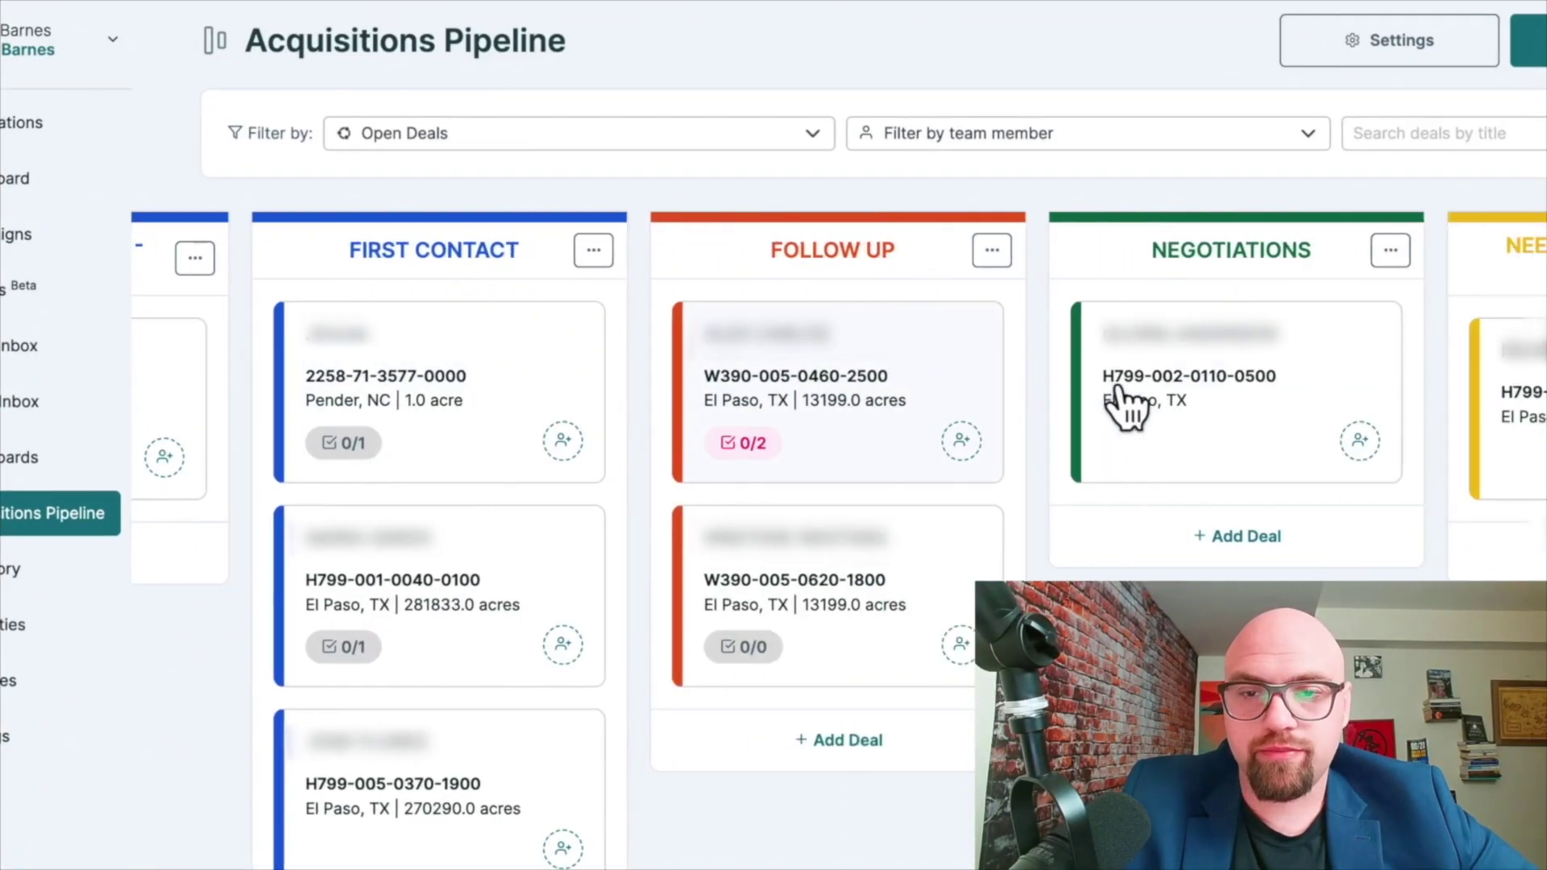
scroll(1299, 390, "right", 8)
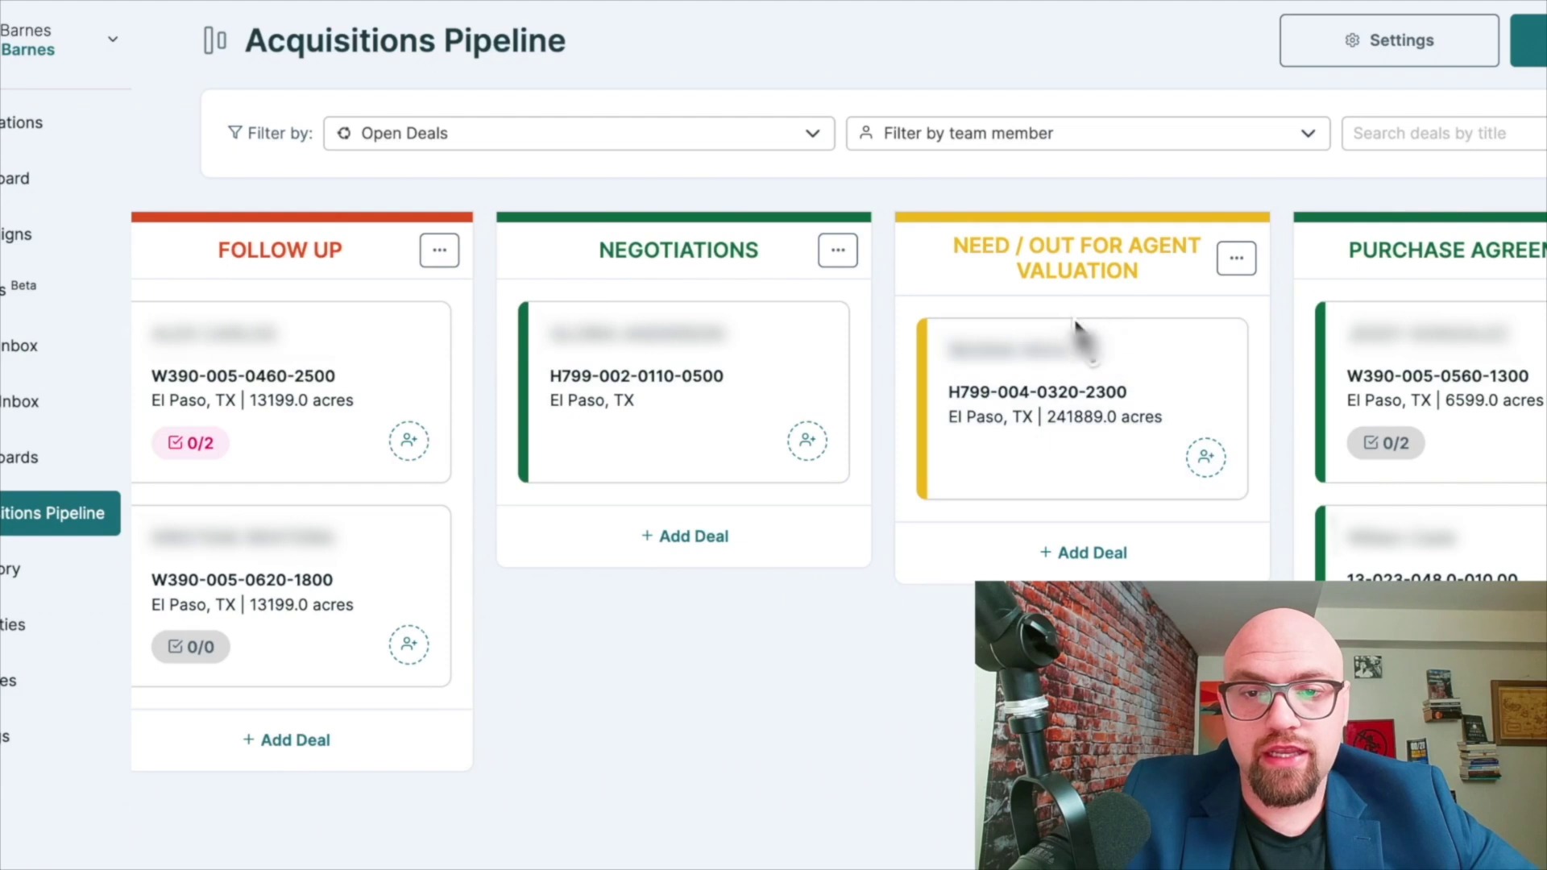
scroll(1192, 355, "right", 3)
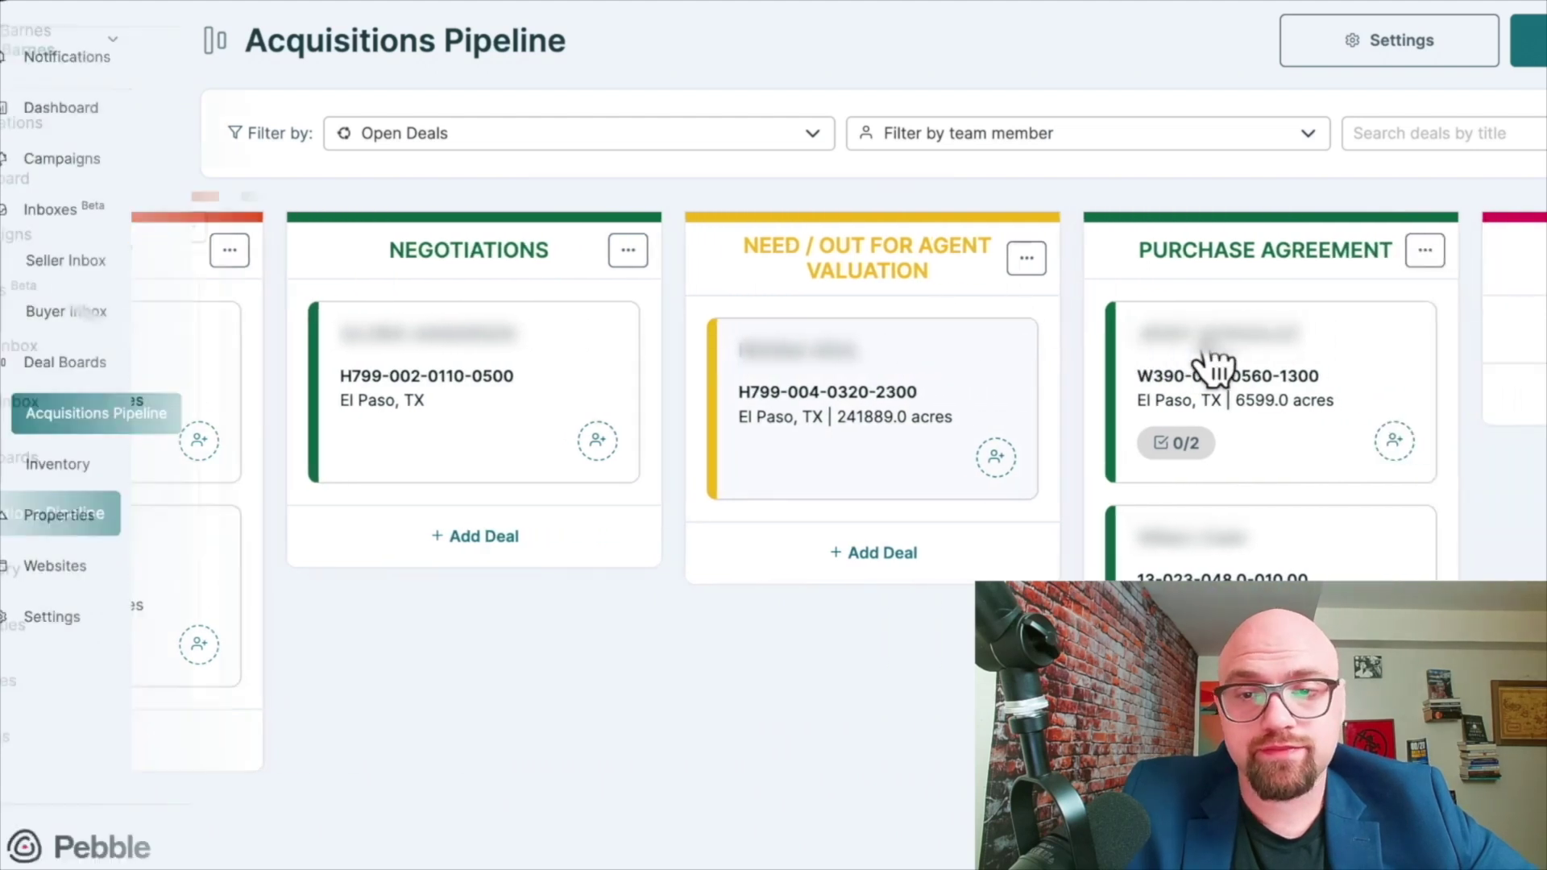
scroll(1001, 293, "right", 5)
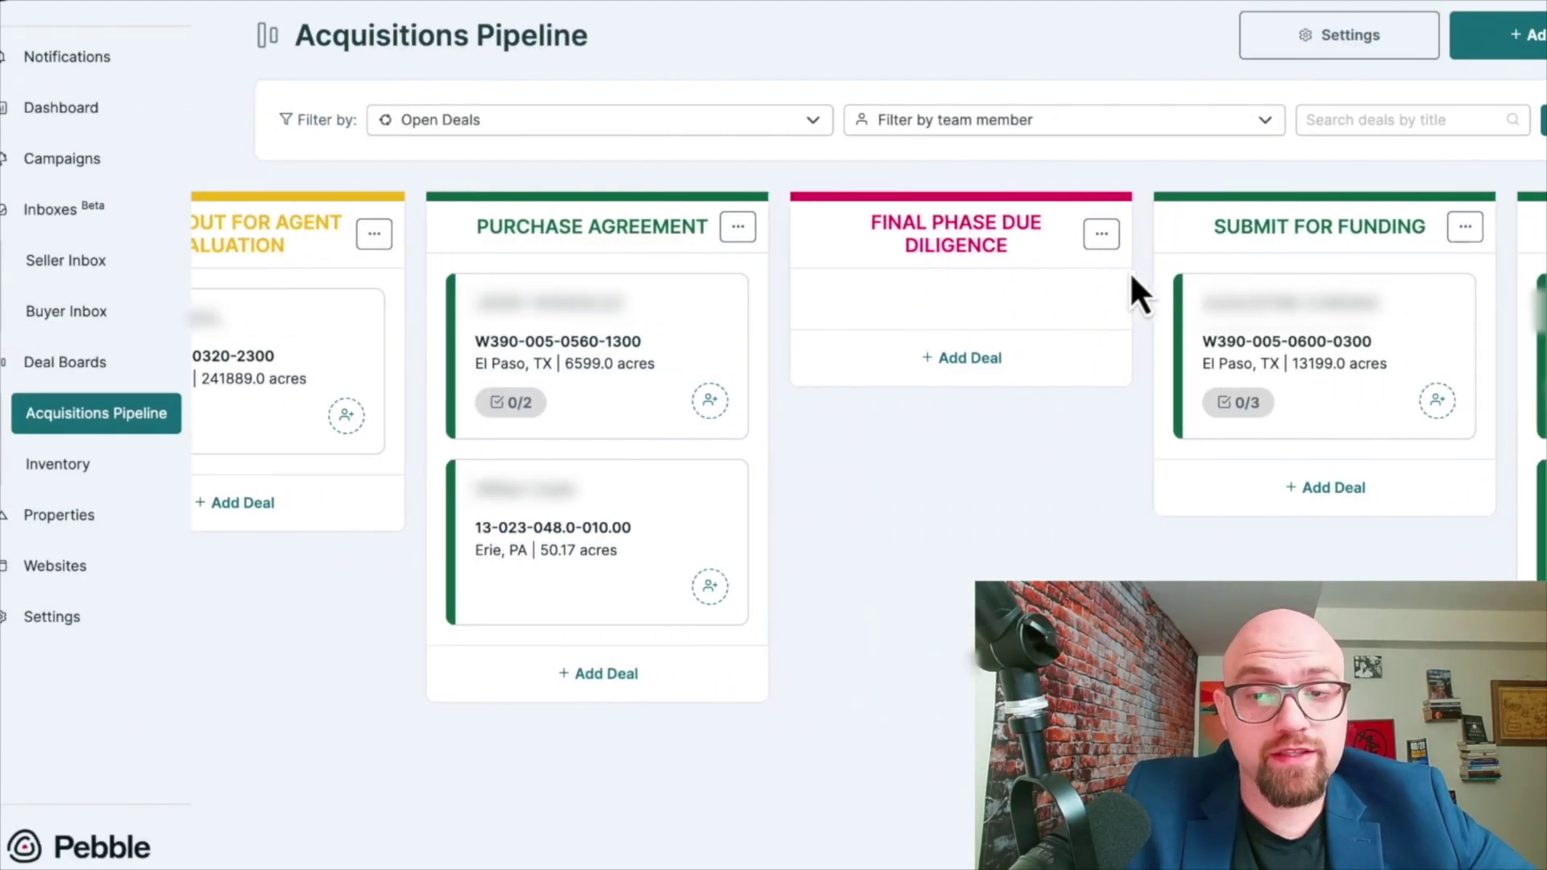
scroll(1131, 275, "right", 8)
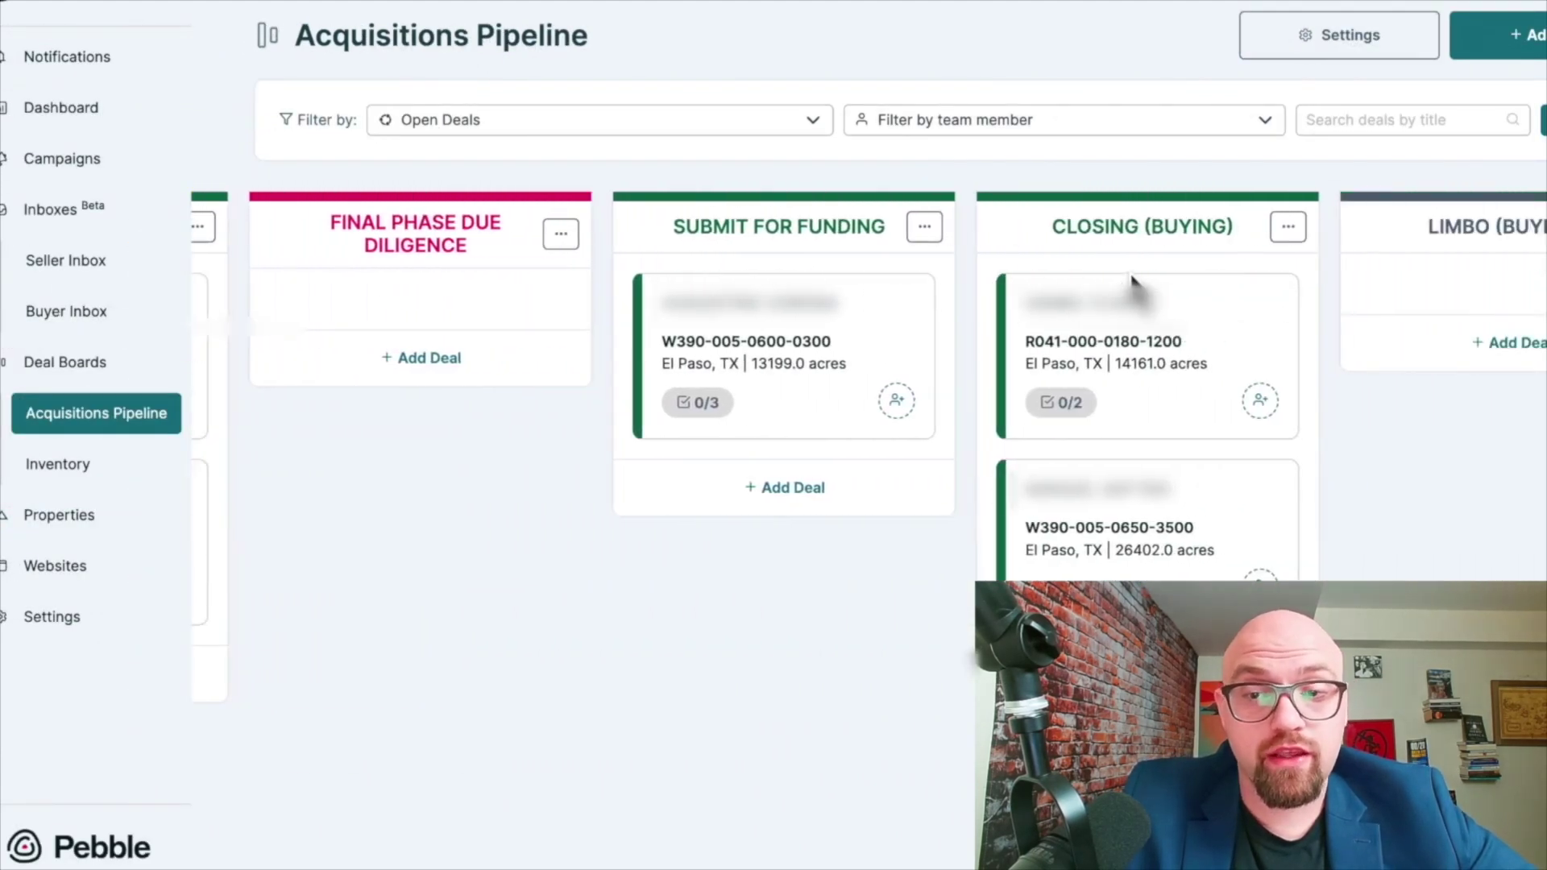
scroll(1131, 275, "right", 1)
scroll(1433, 262, "right", 3)
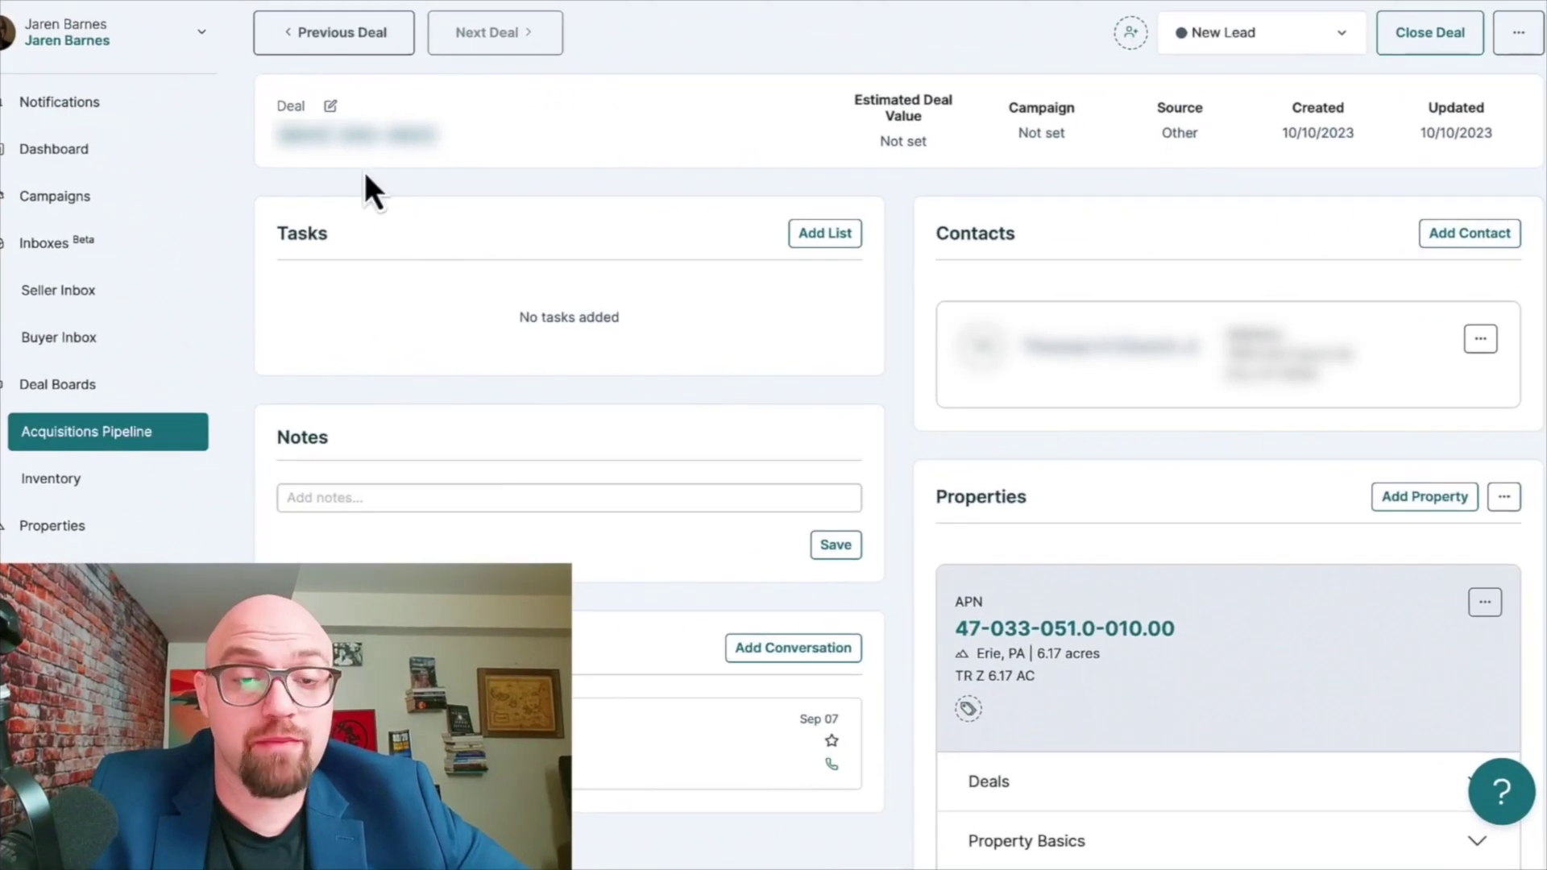
Edit the deal's title in the deal details editor
left_click(330, 105)
left_click_drag(405, 137, 274, 153)
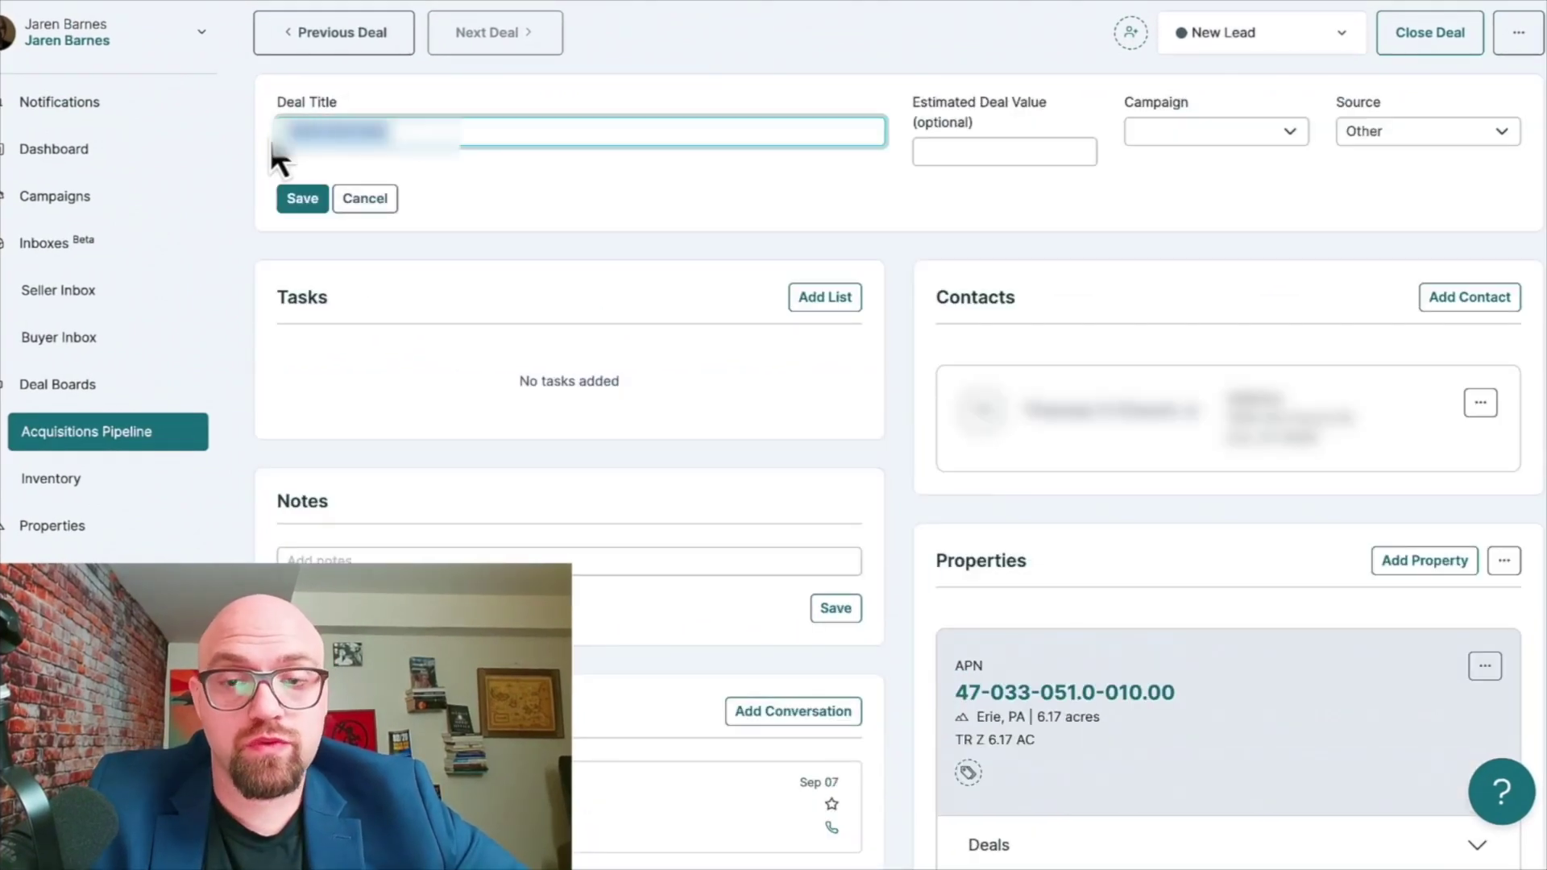
left_click(366, 132)
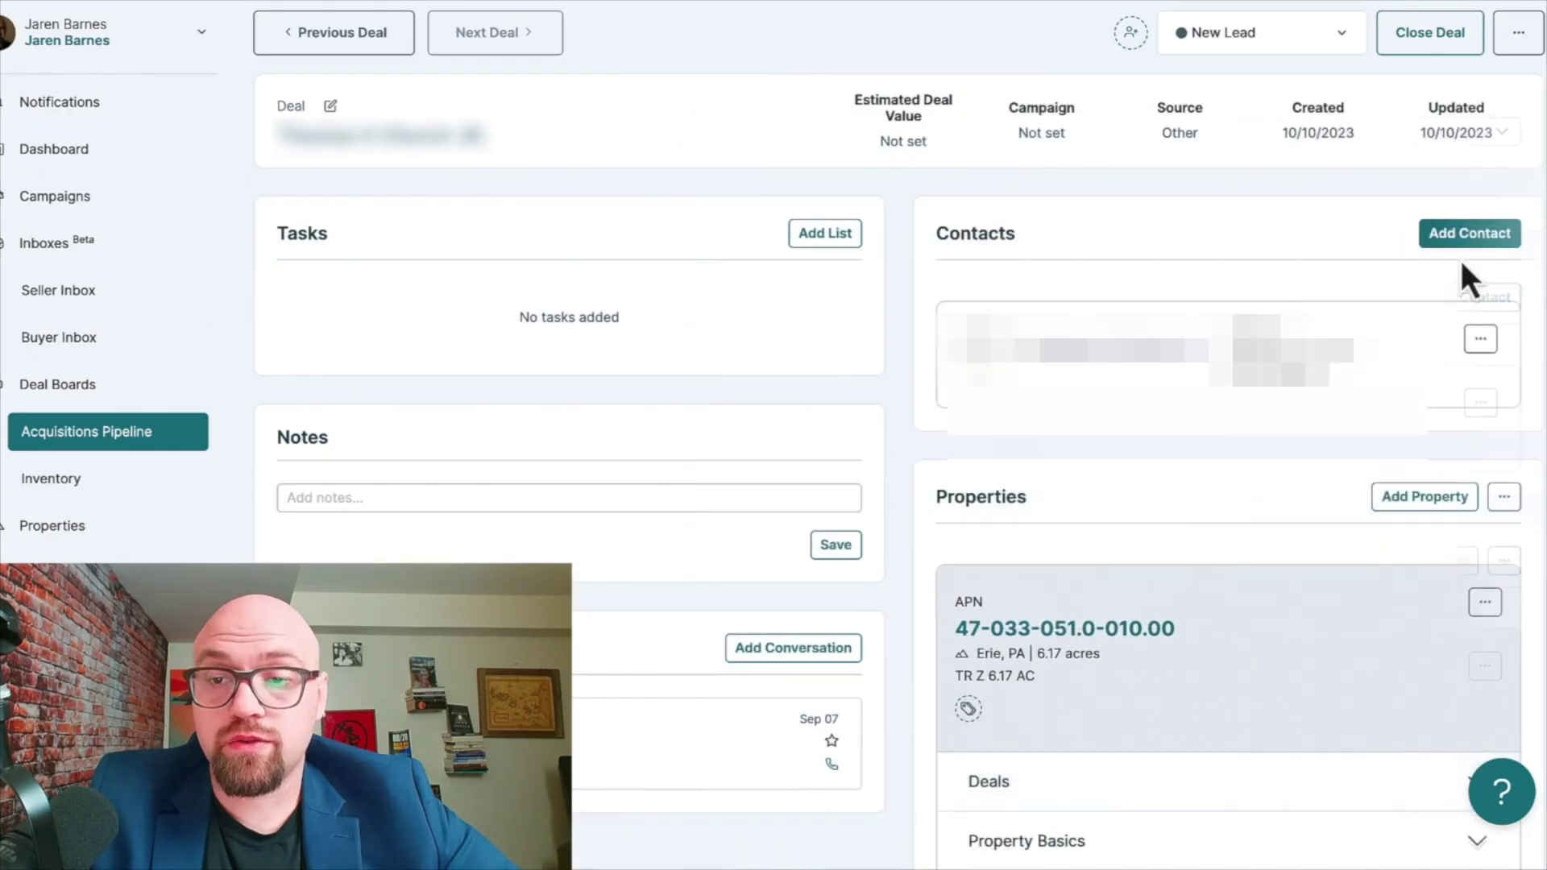
Paste the seller's phone number into the seller contact's Phone field
left_click(1481, 343)
left_click(1370, 383)
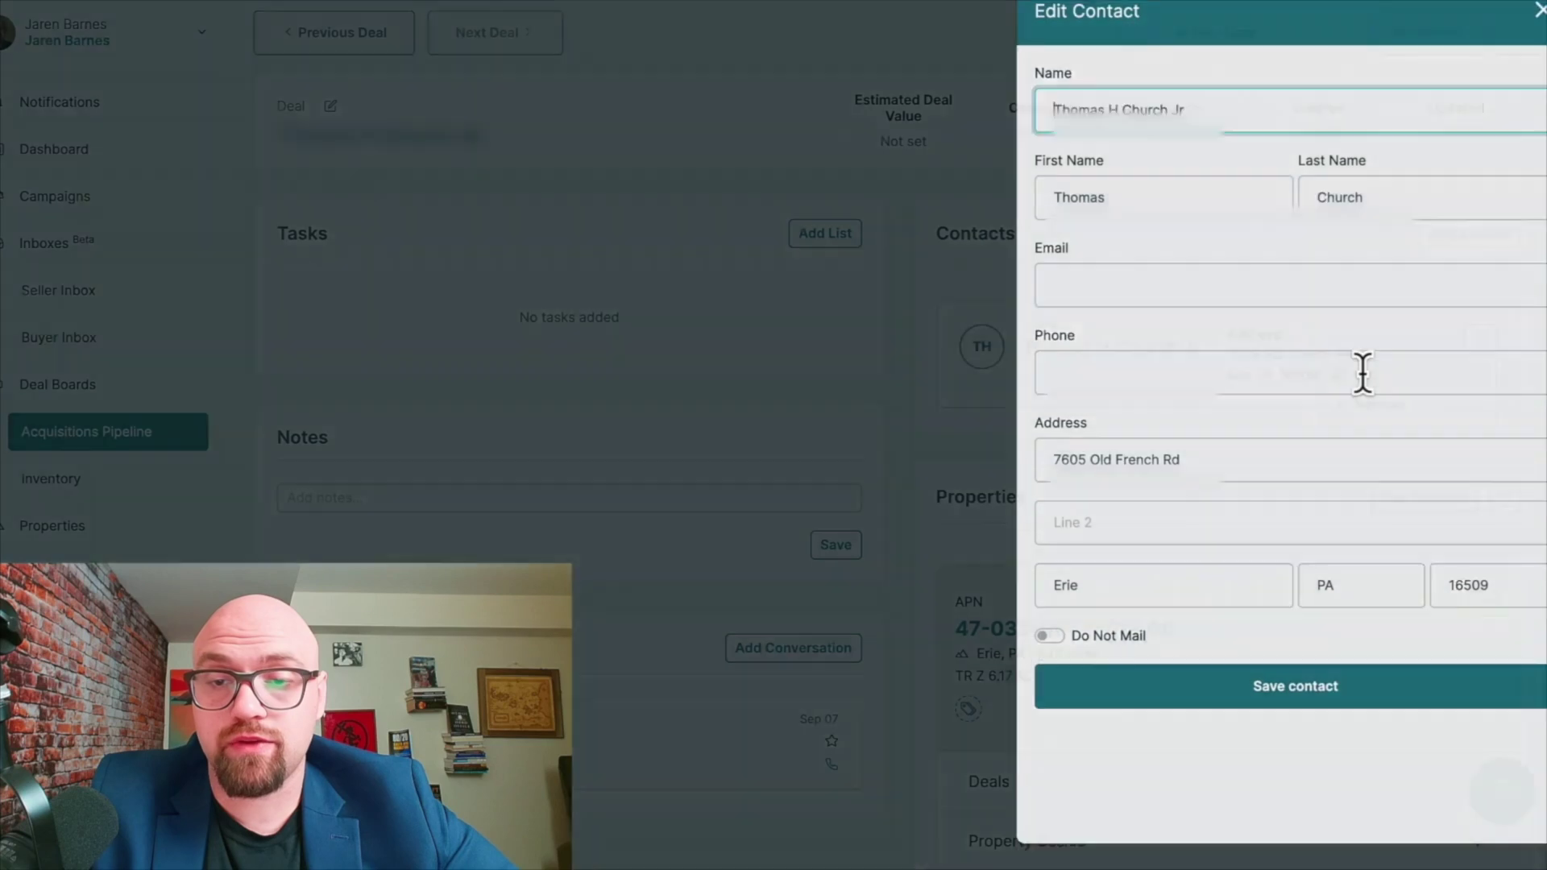
left_click(1102, 385)
key("ctrl+v")
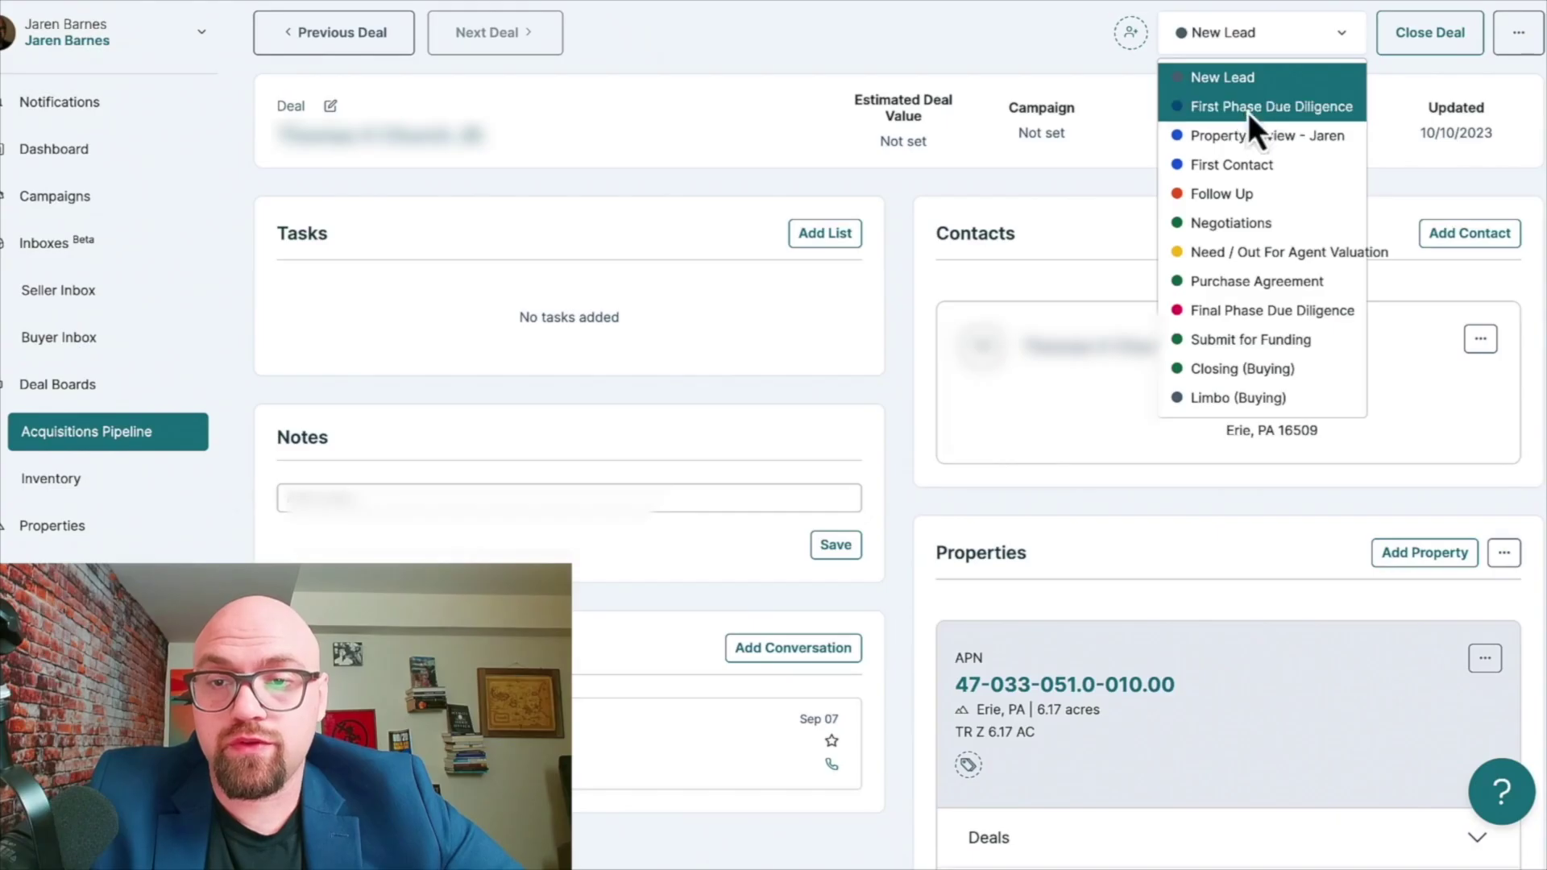
Move the deal to First Phase Due Diligence and expand its Seller Due Diligence Questionnaire
left_click(1248, 109)
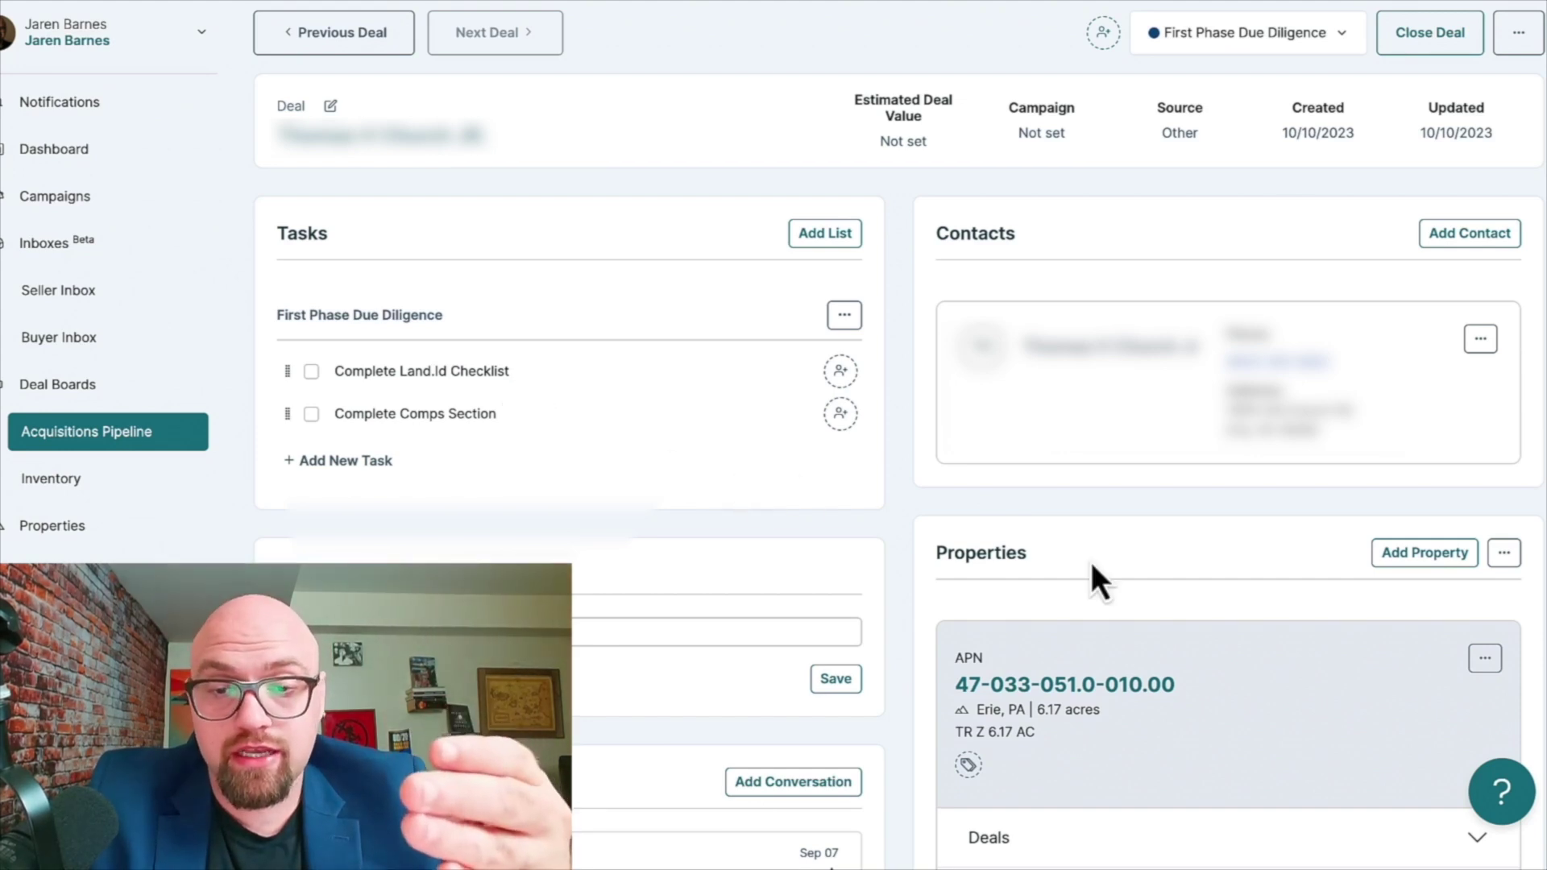
scroll(1092, 566, "down", 4)
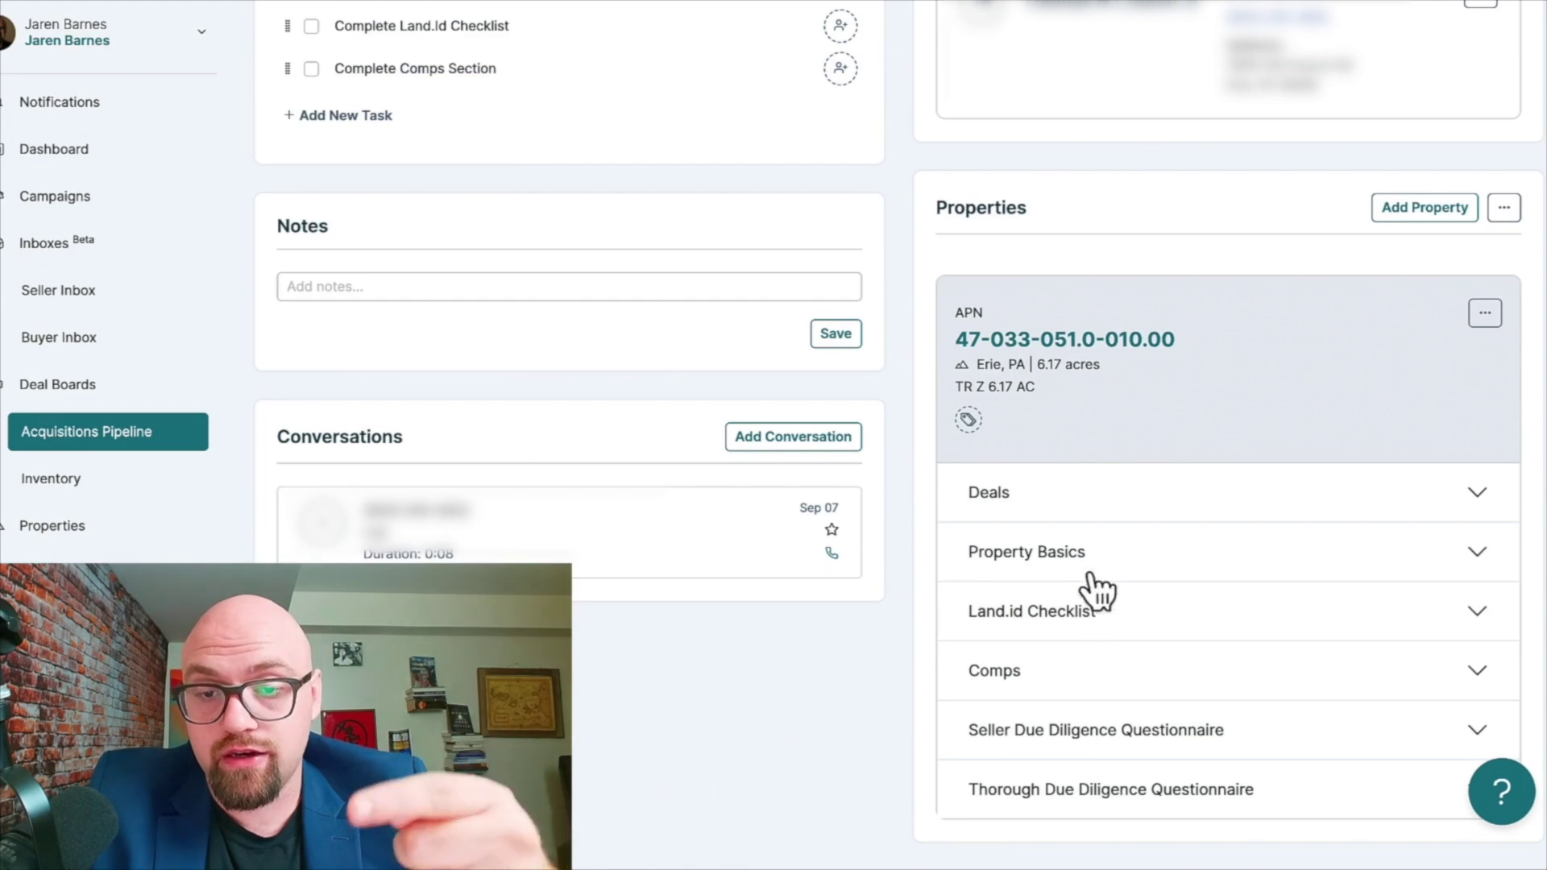
scroll(1091, 580, "up", 4)
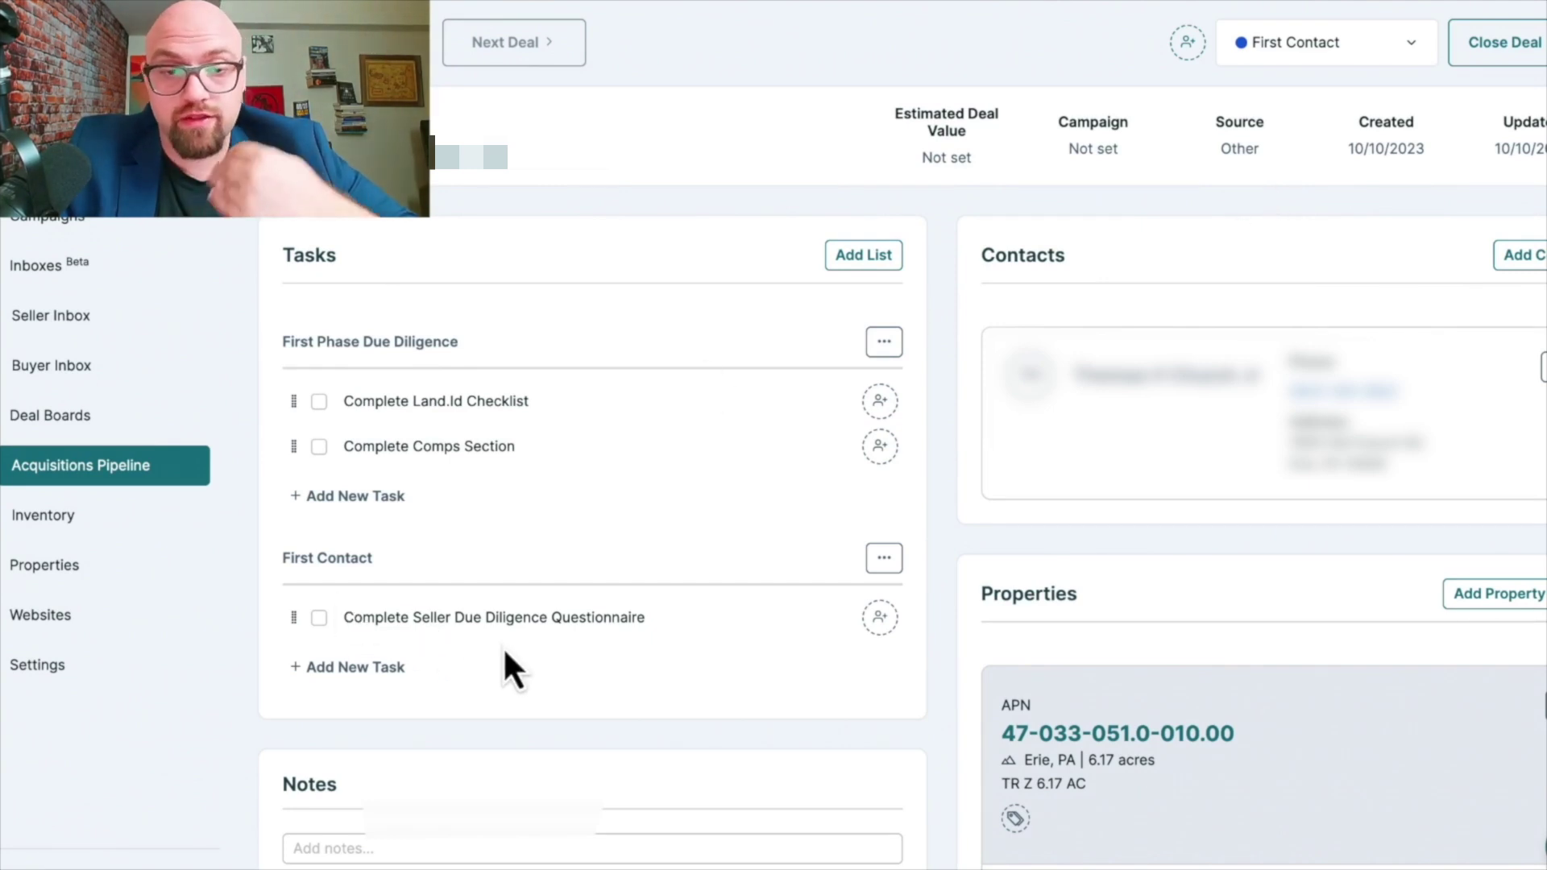
scroll(580, 661, "down", 5)
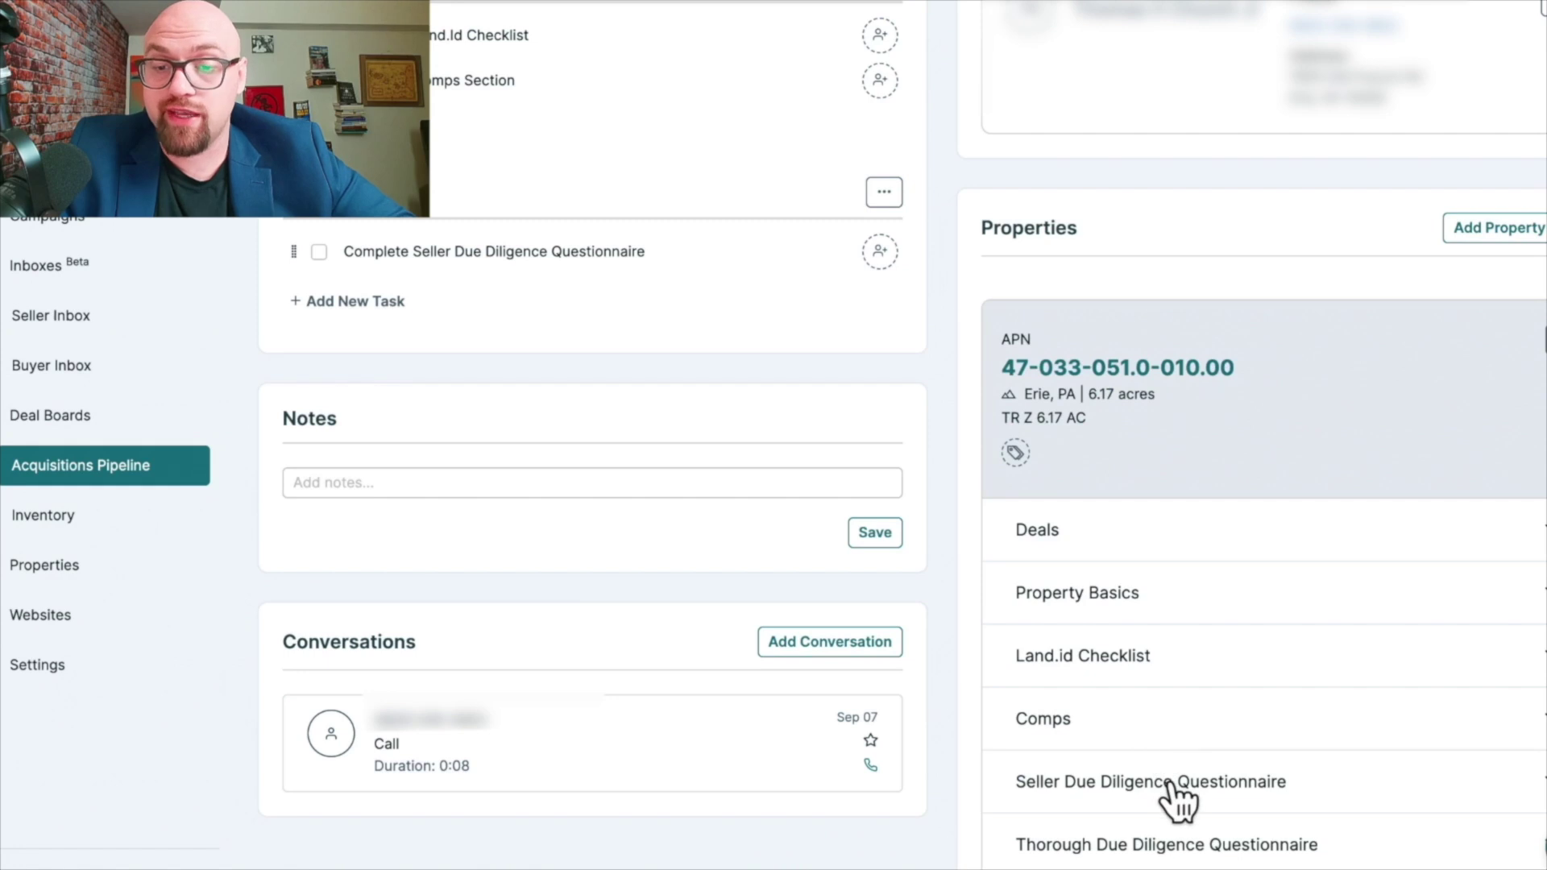
left_click(1177, 783)
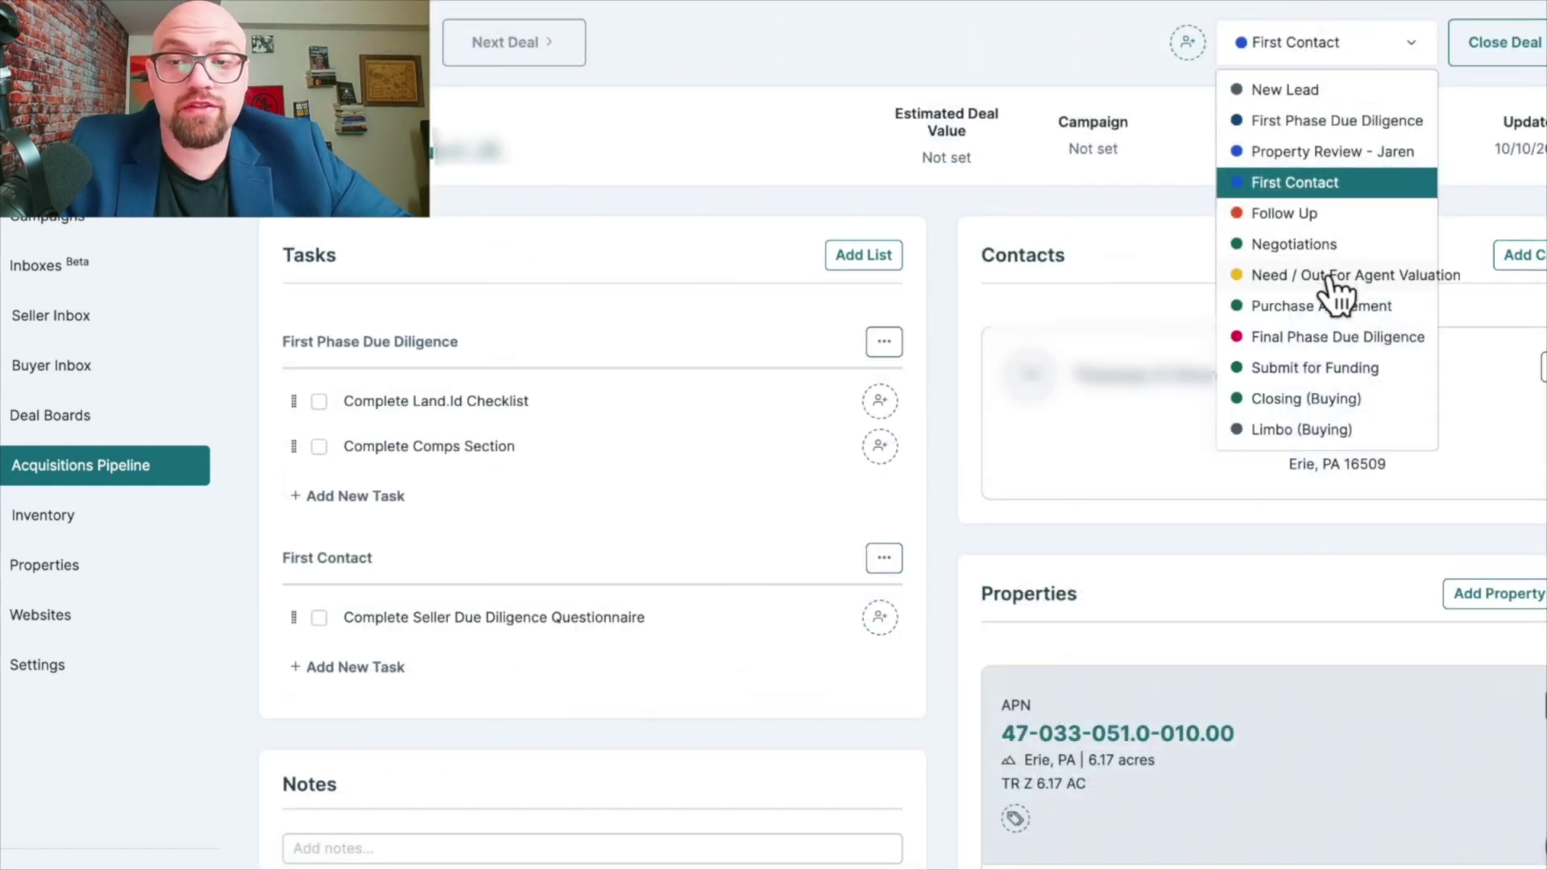
Advance the deal through Need / Out For Agent Valuation and Negotiations to Purchase Agreement
left_click(1328, 276)
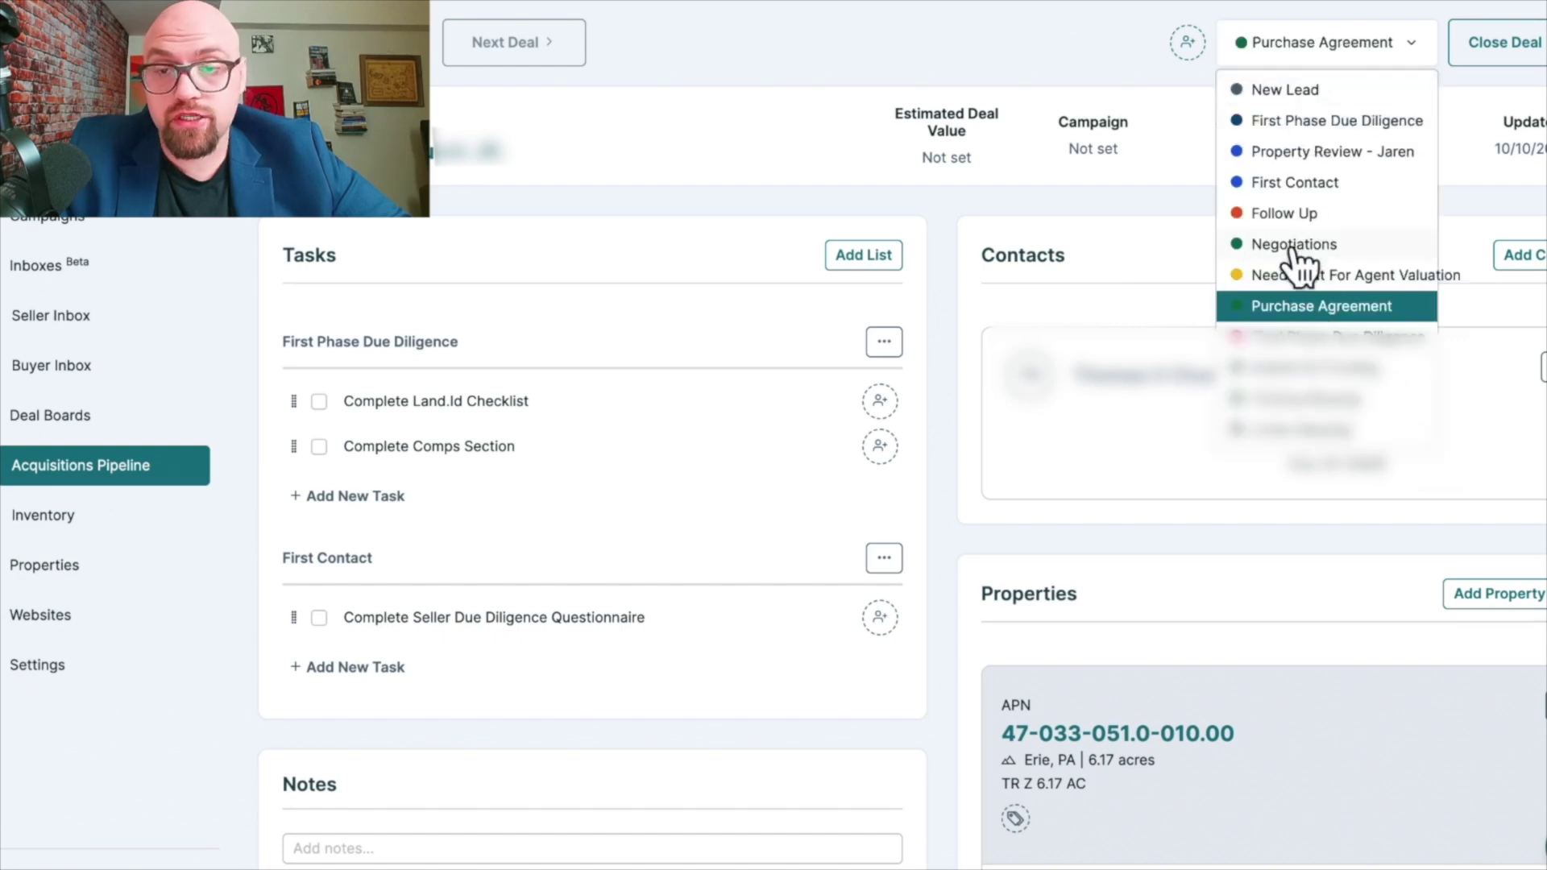
left_click(1289, 242)
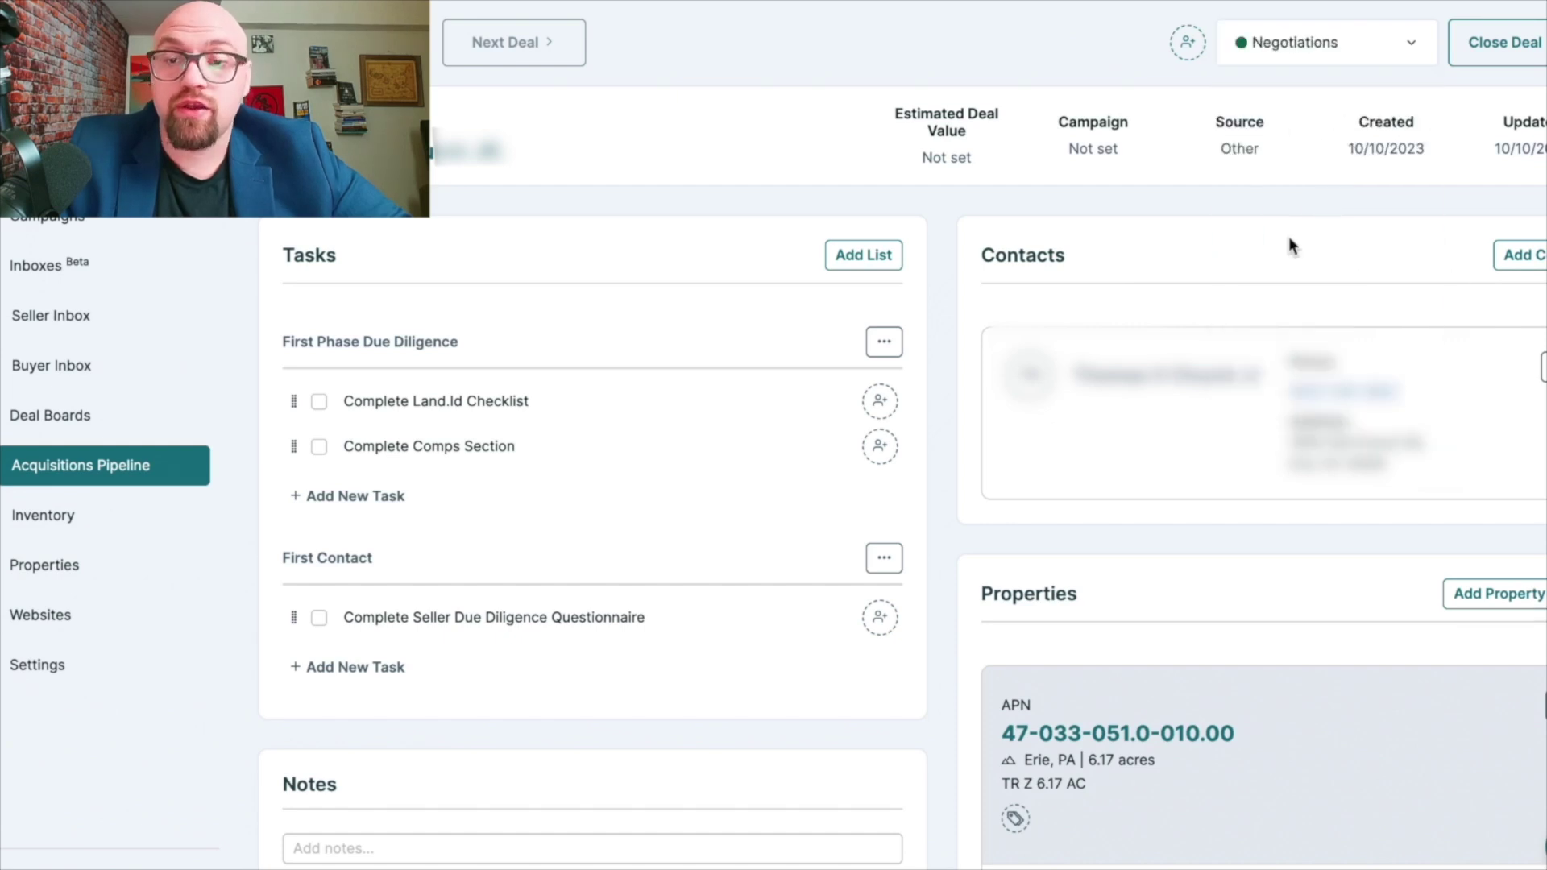
left_click(1328, 42)
left_click(1273, 304)
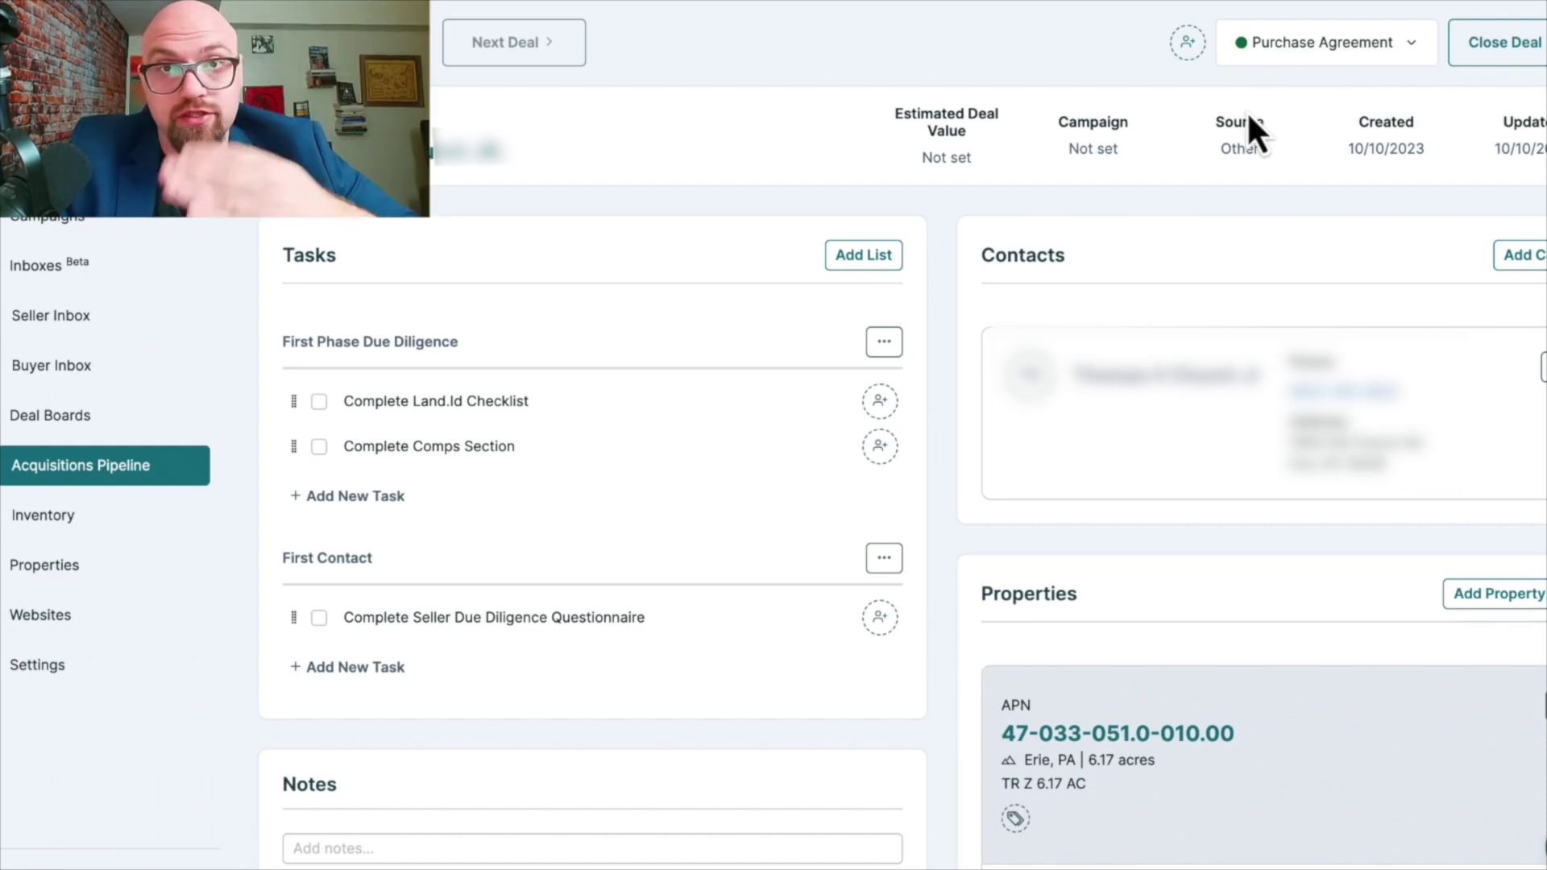
scroll(1258, 421, "down", 3)
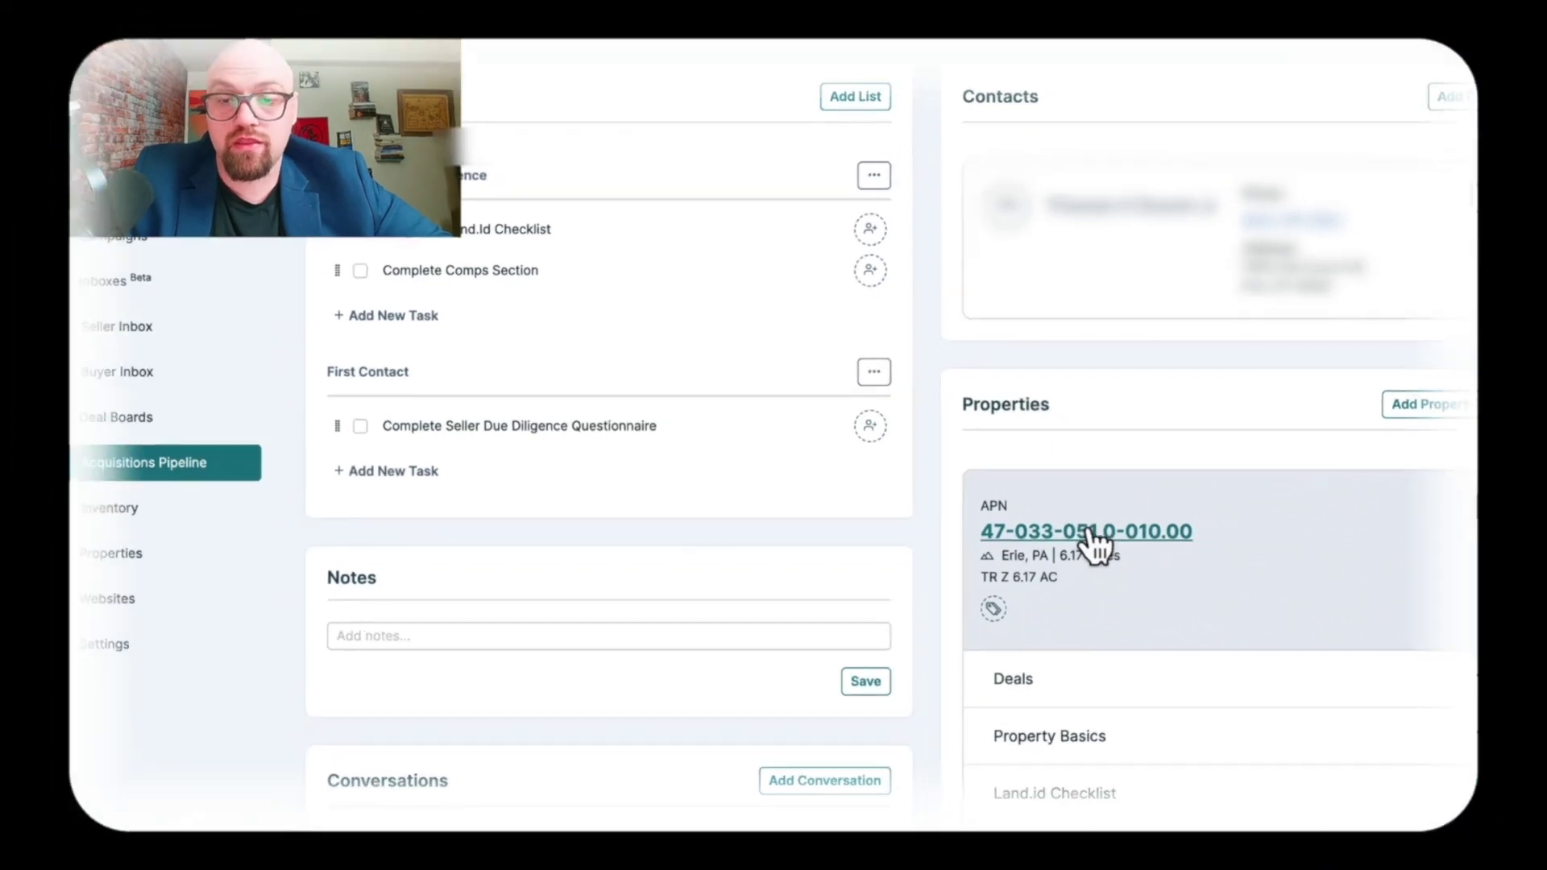
Save a $45000 offer on parcel 47-033-051.0-010.00 from its property page
left_click(1100, 540)
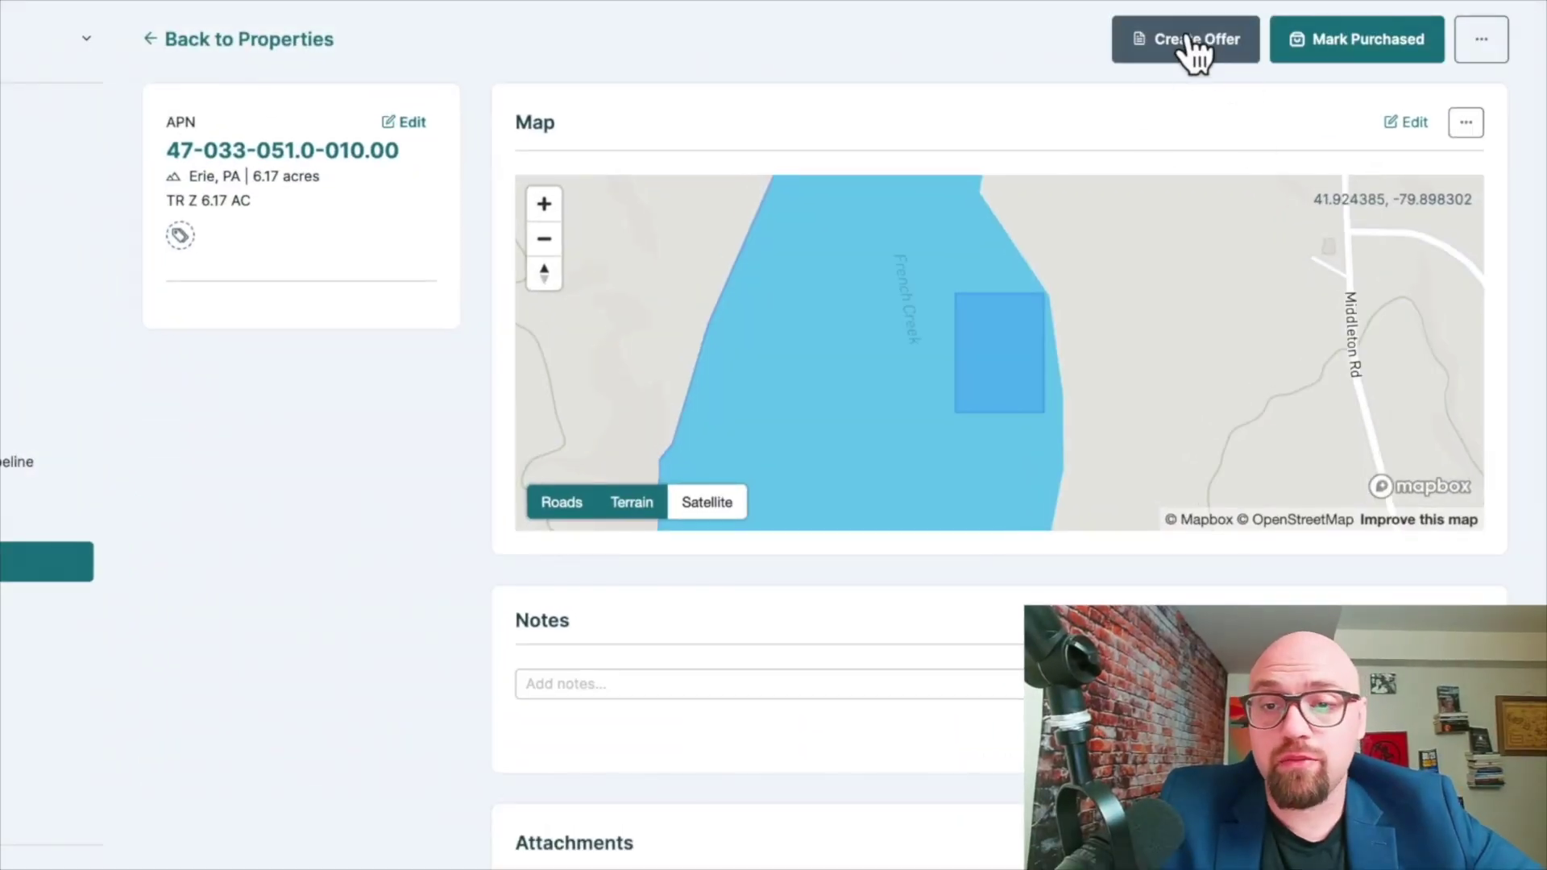
left_click(1191, 44)
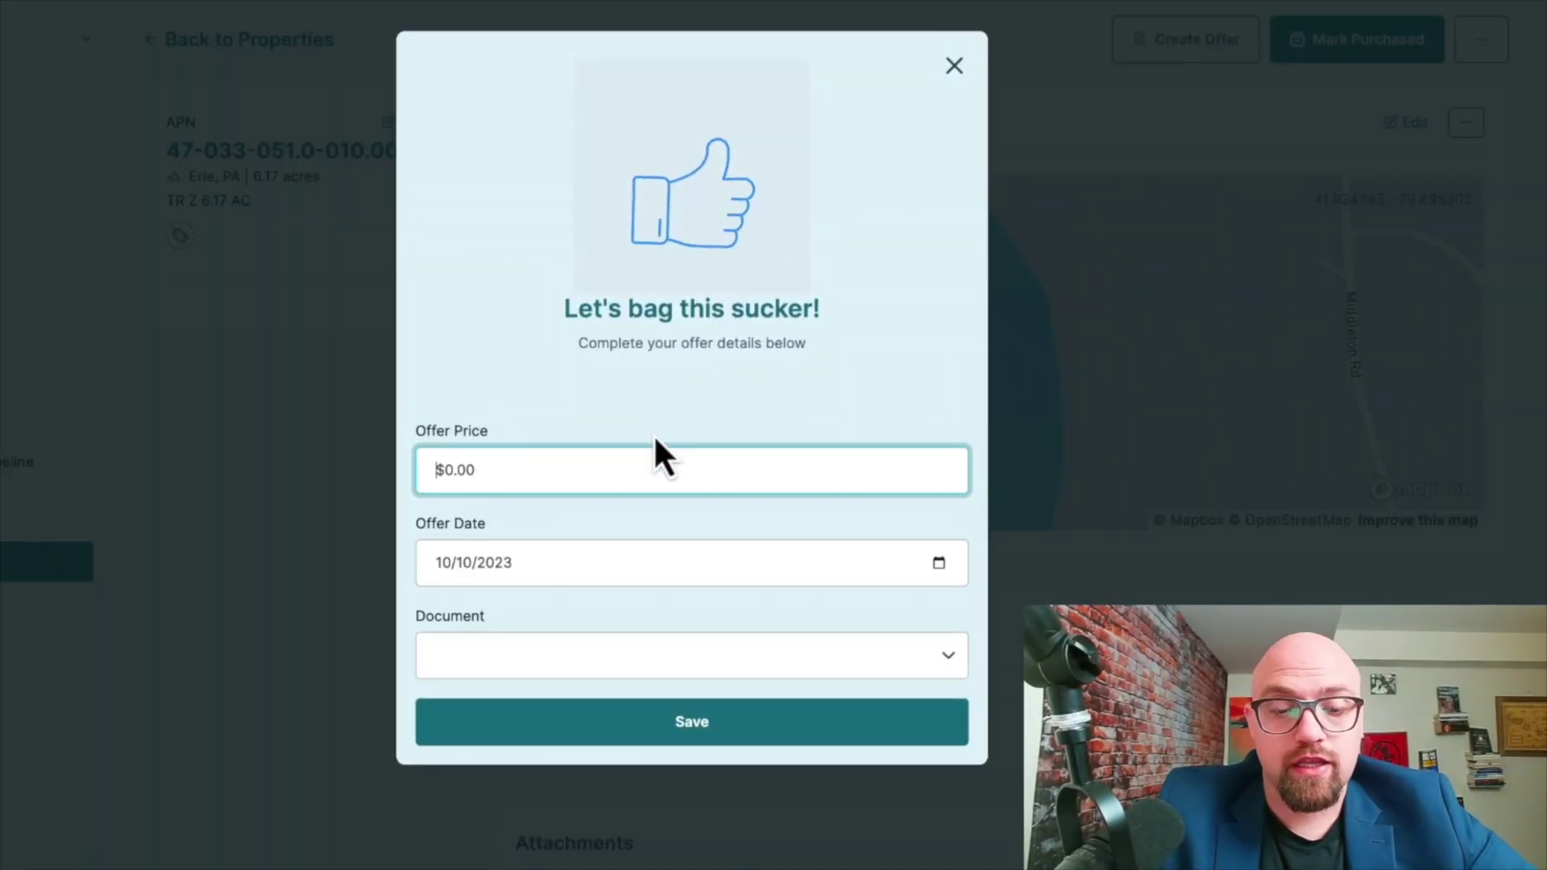
type("45000")
key("Tab")
left_click(552, 733)
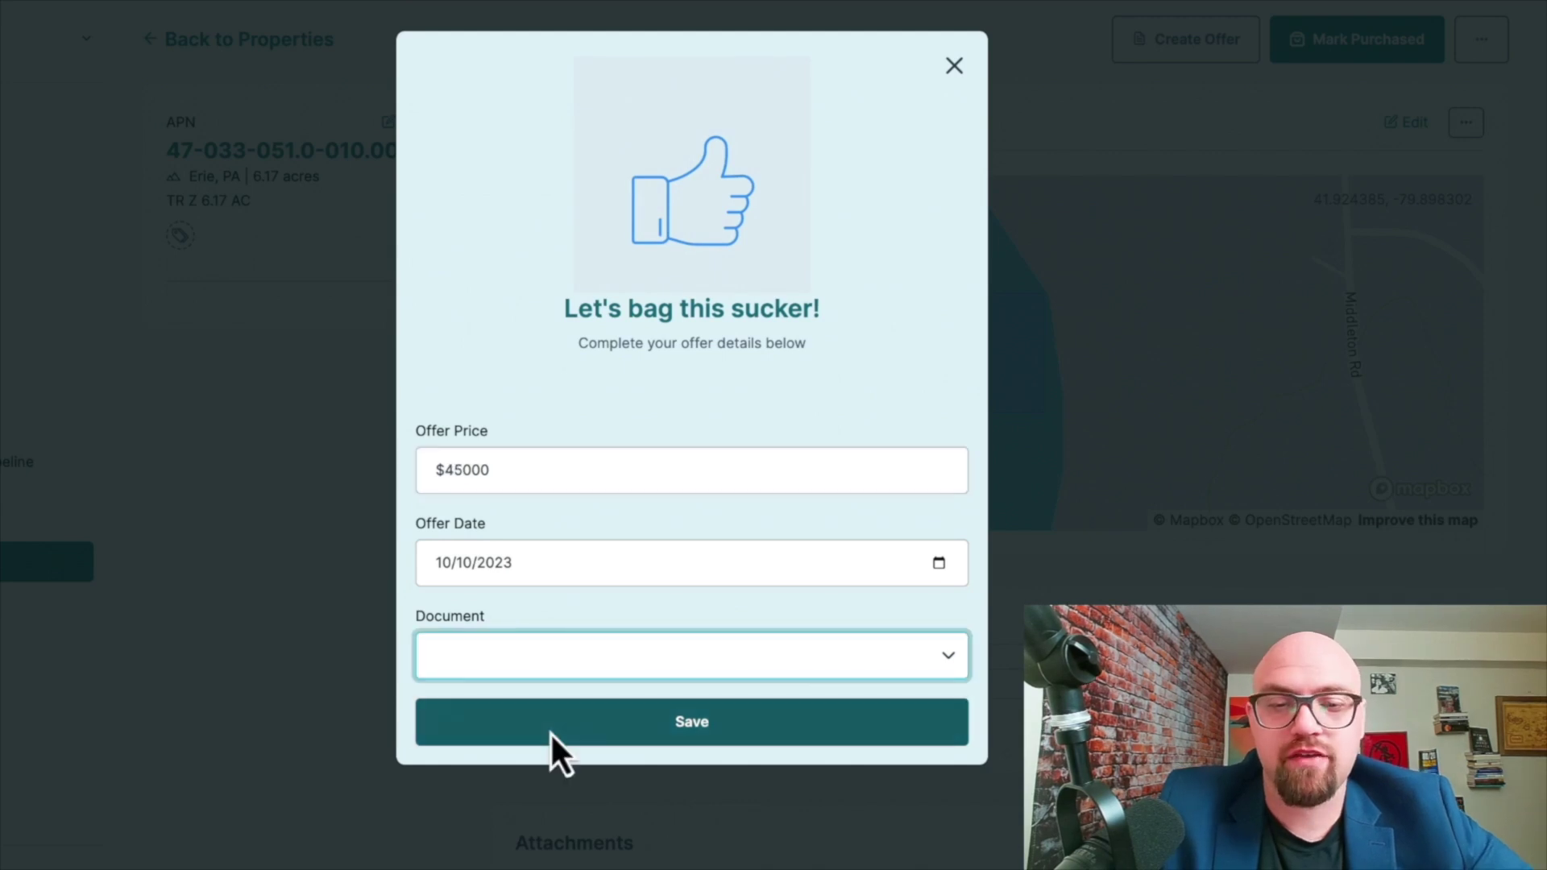
scroll(1332, 304, "down", 8)
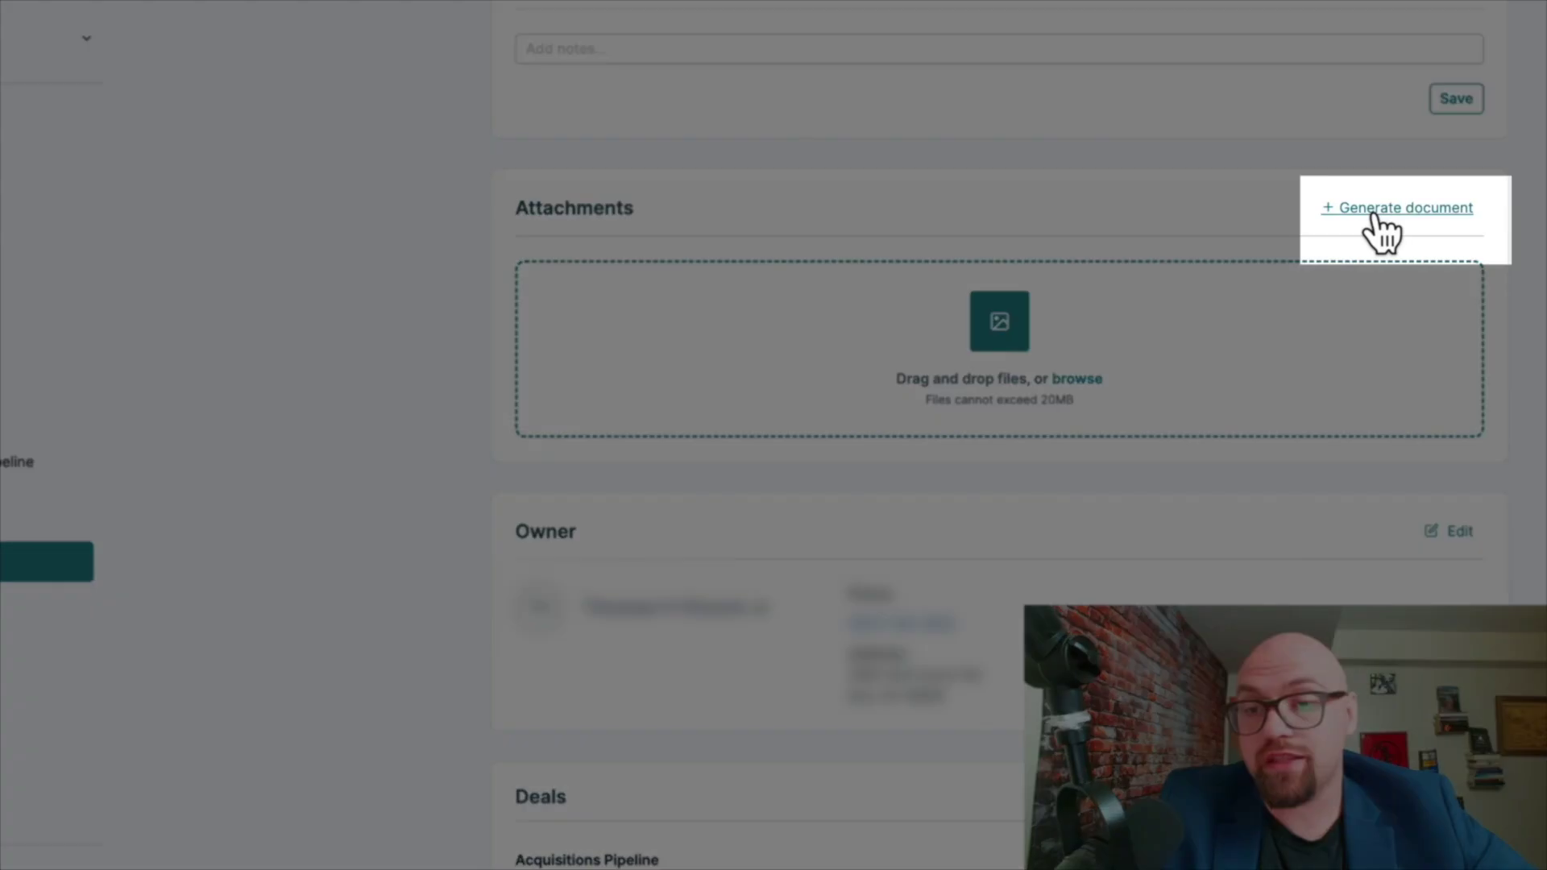
Generate a Standard PA agreement for the property and review its seller name and legal description
left_click(1372, 210)
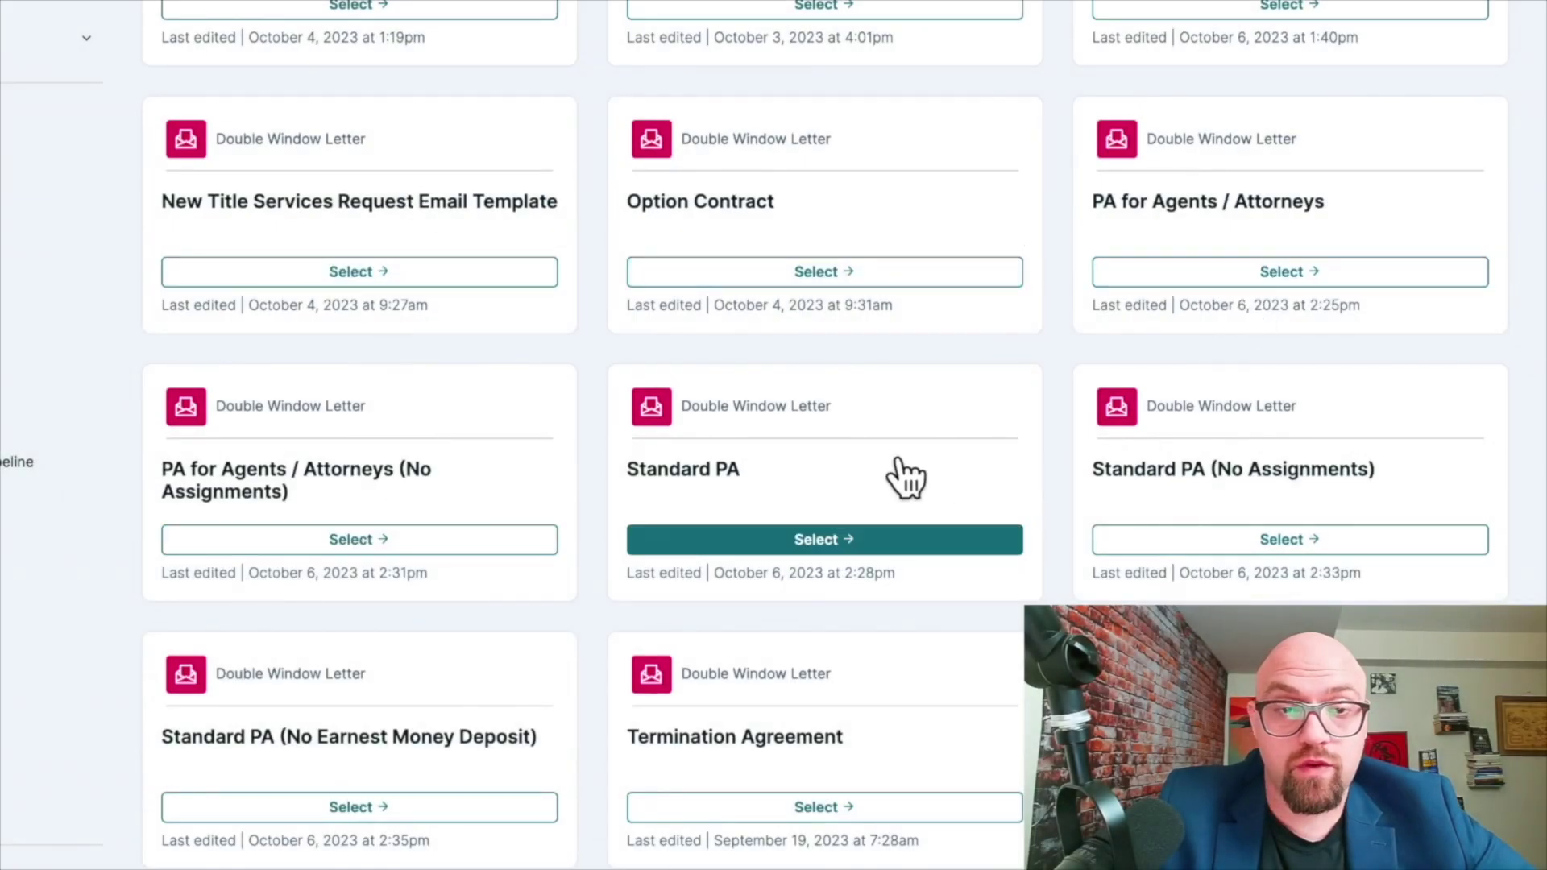
left_click(860, 538)
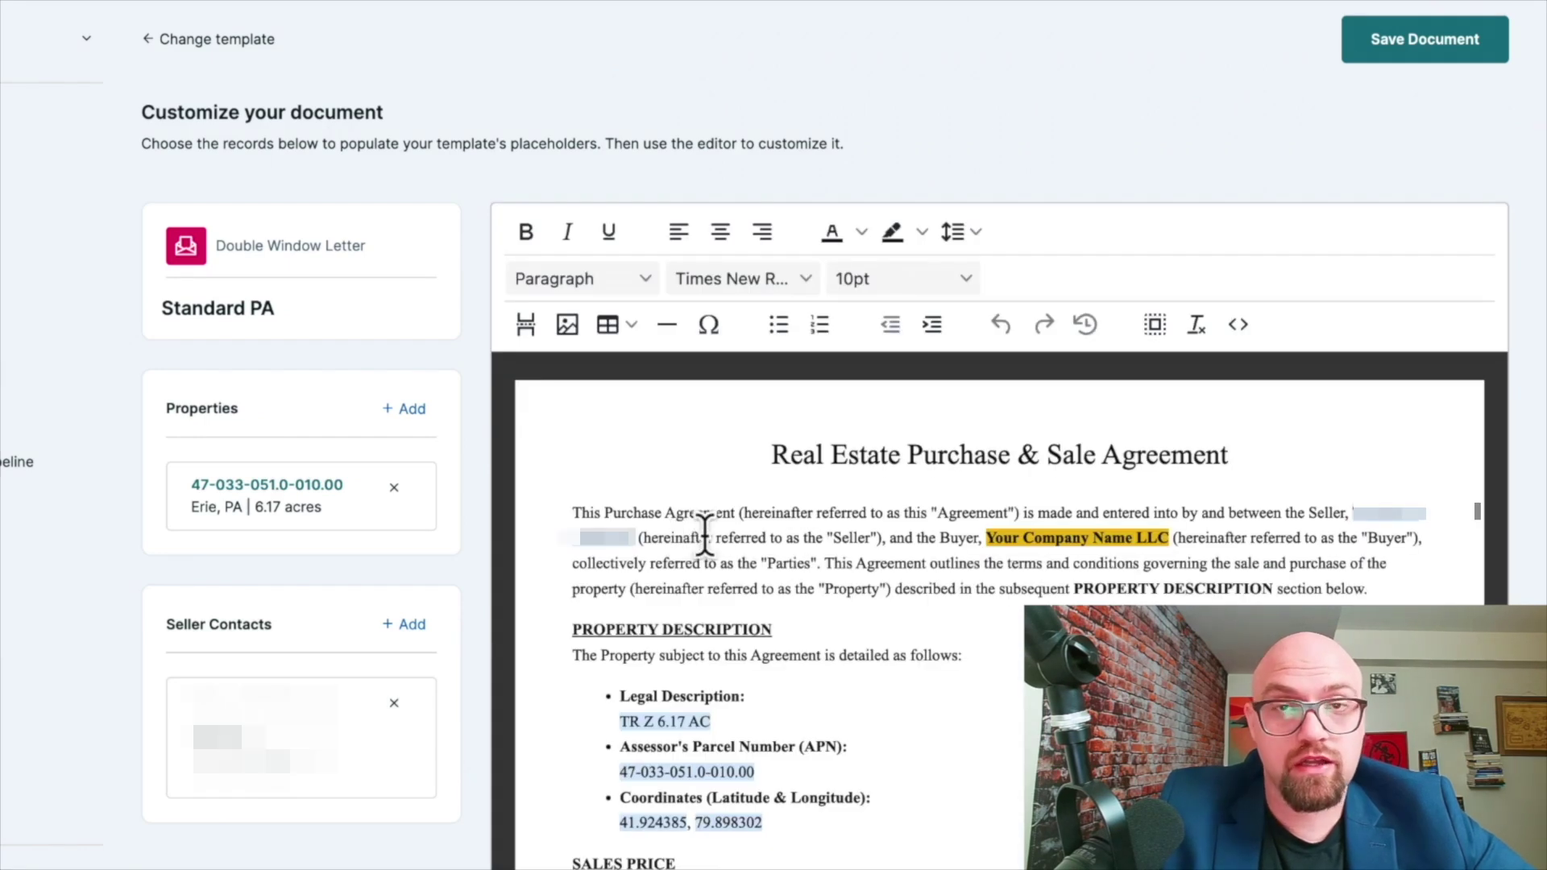
left_click_drag(1339, 512, 1401, 537)
left_click(745, 698)
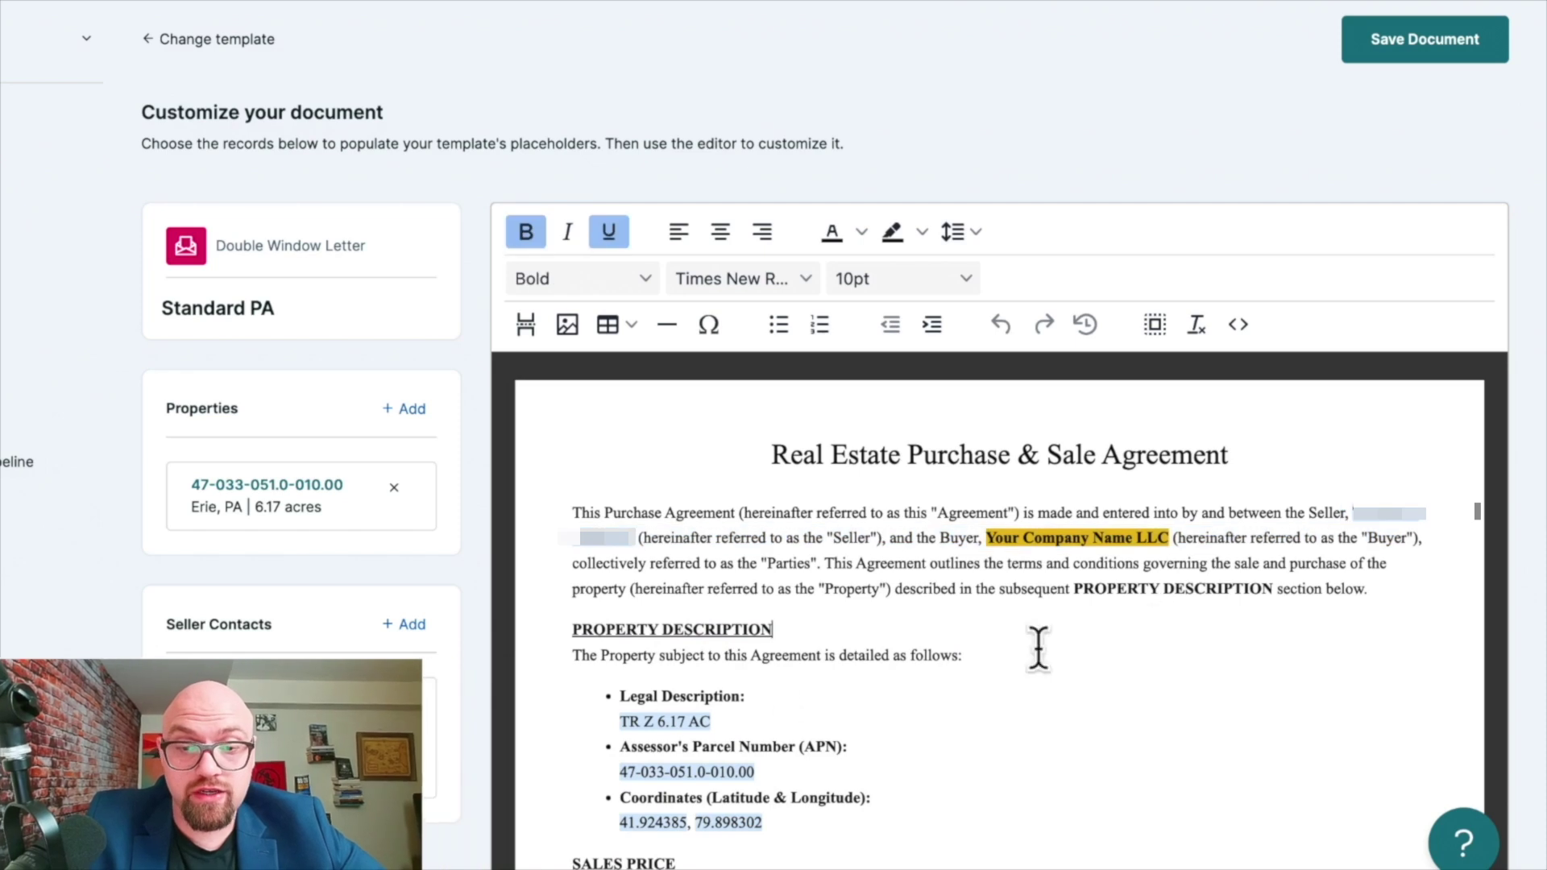
left_click(751, 721)
scroll(751, 720, "down", 1)
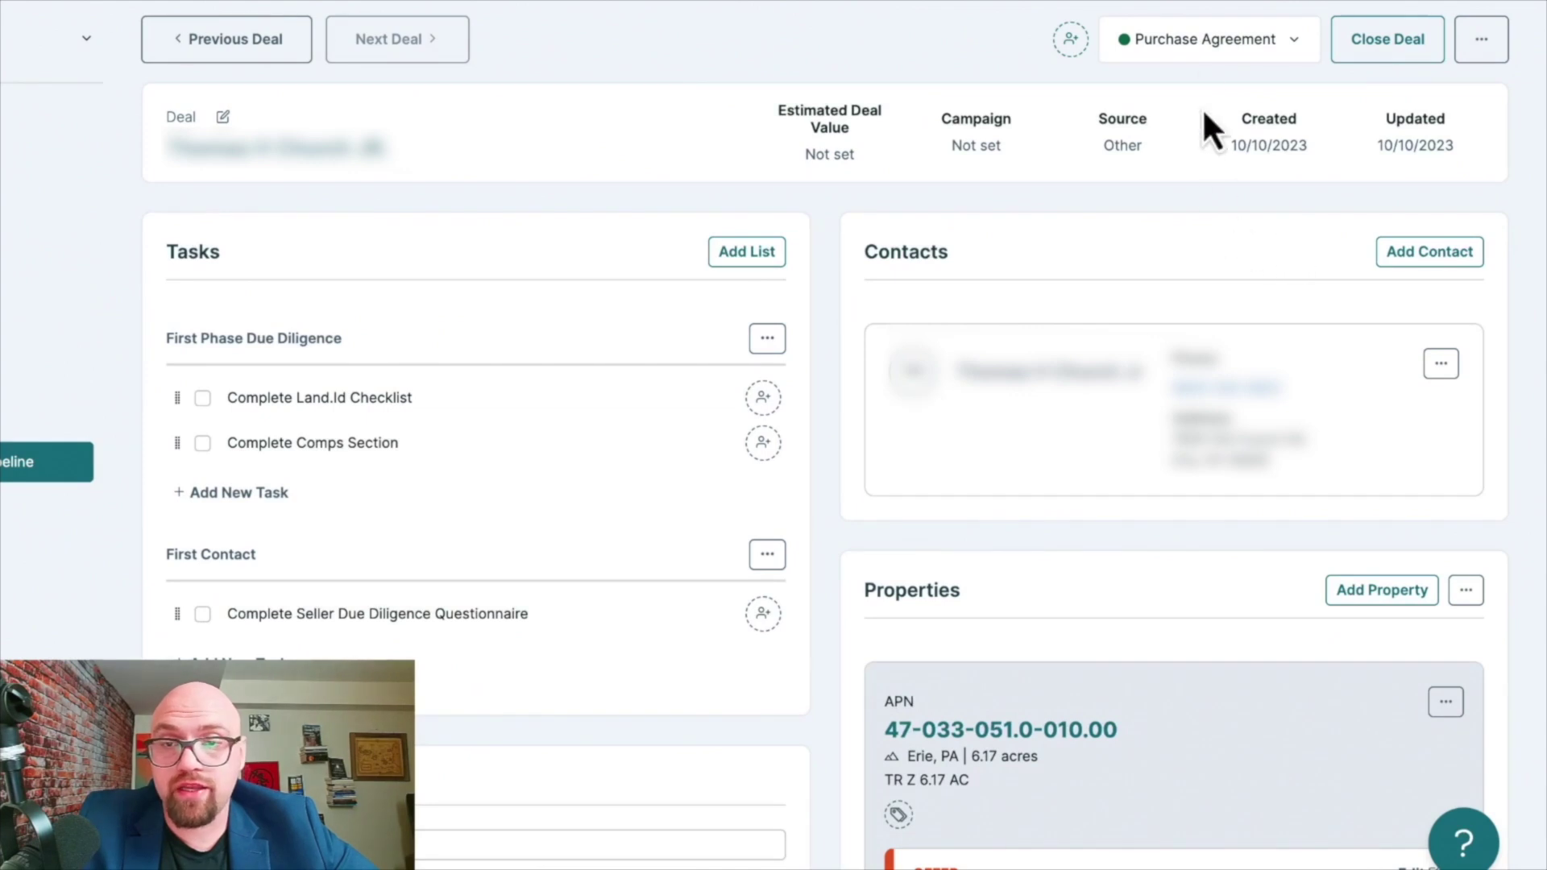
Move the deal to Final Phase Due Diligence and scroll through its new due diligence tasks
left_click(1206, 41)
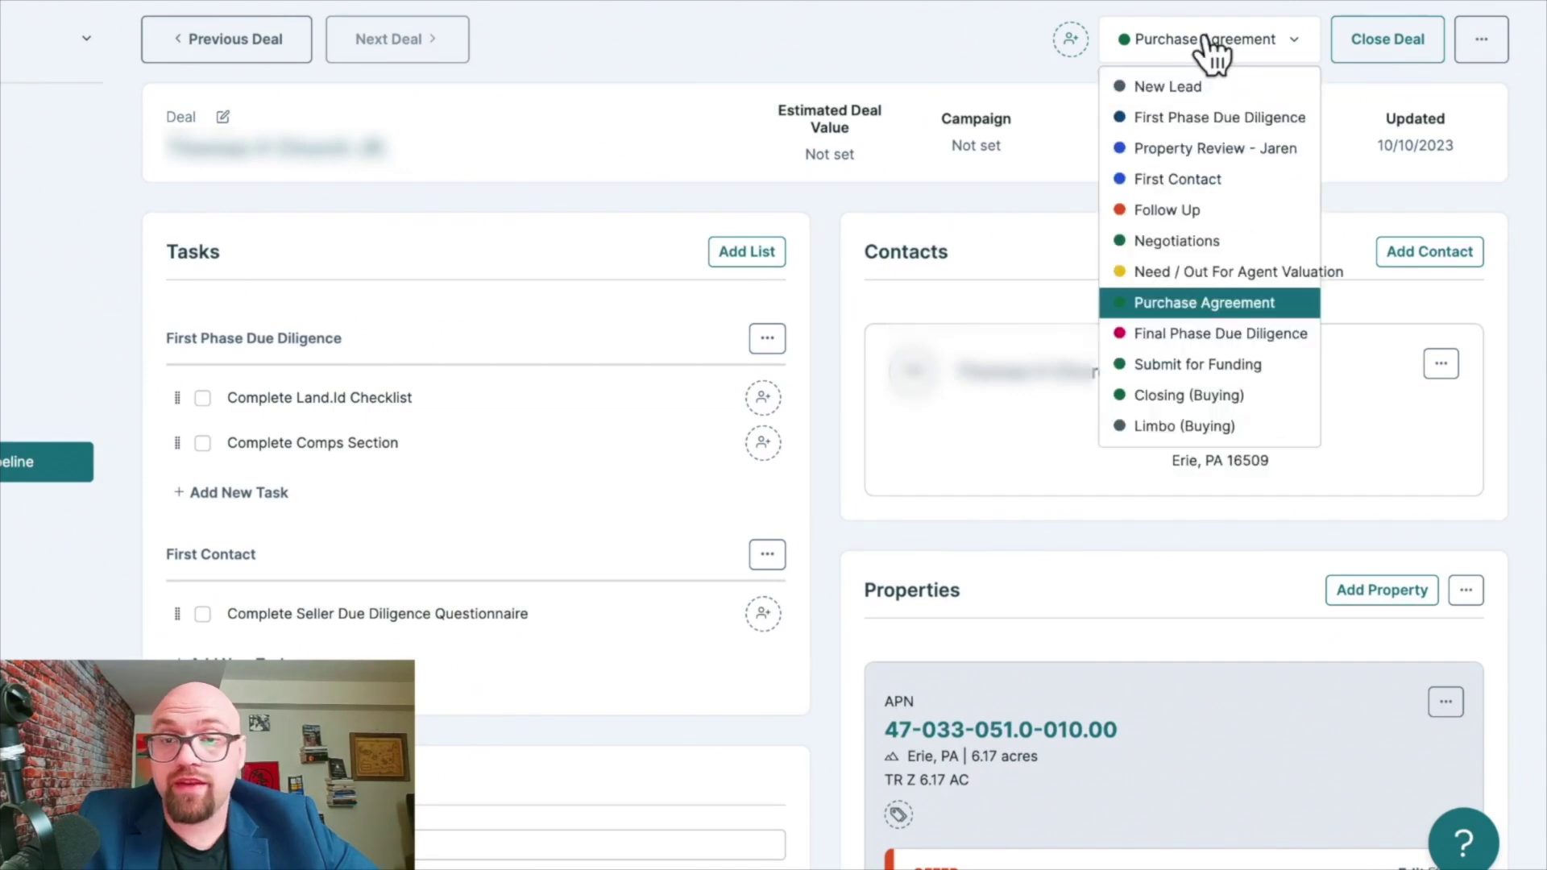
left_click(1196, 334)
scroll(516, 616, "down", 3)
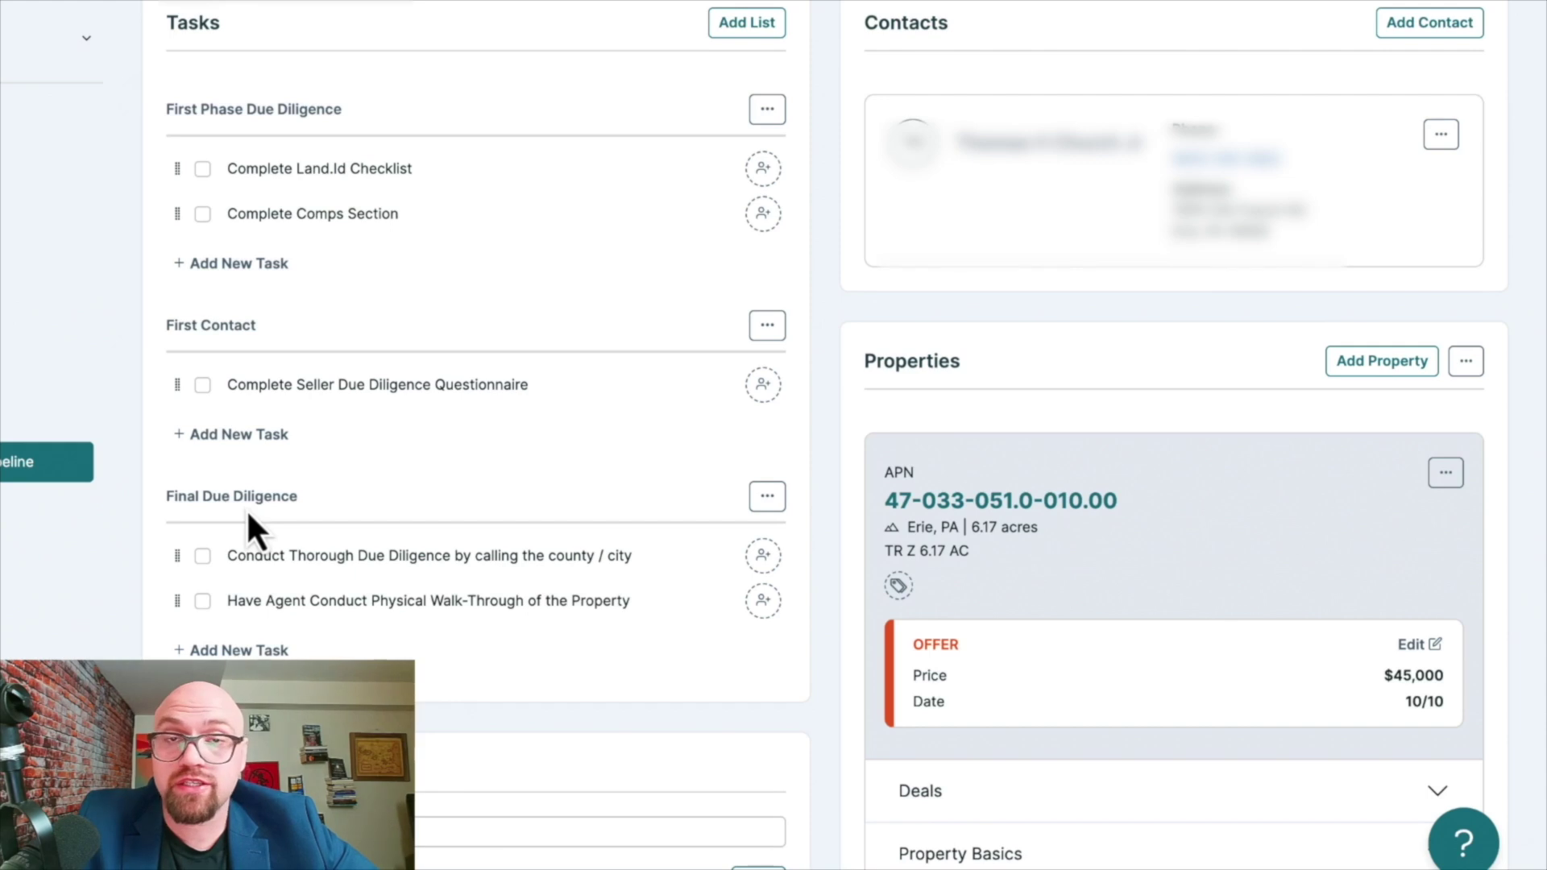
scroll(318, 577, "down", 1)
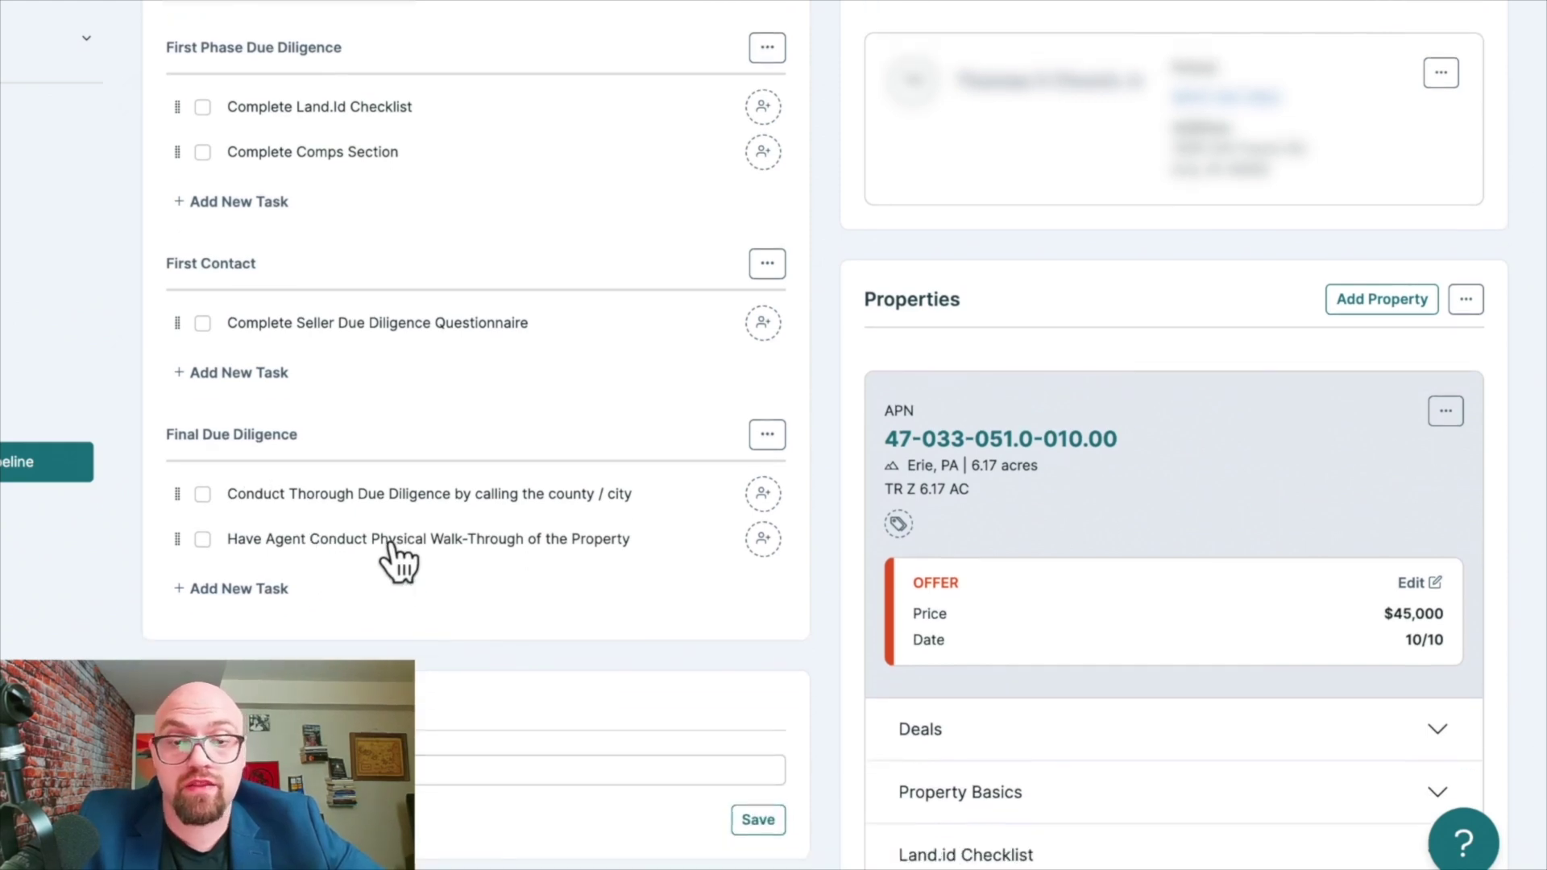
scroll(394, 540, "down", 3)
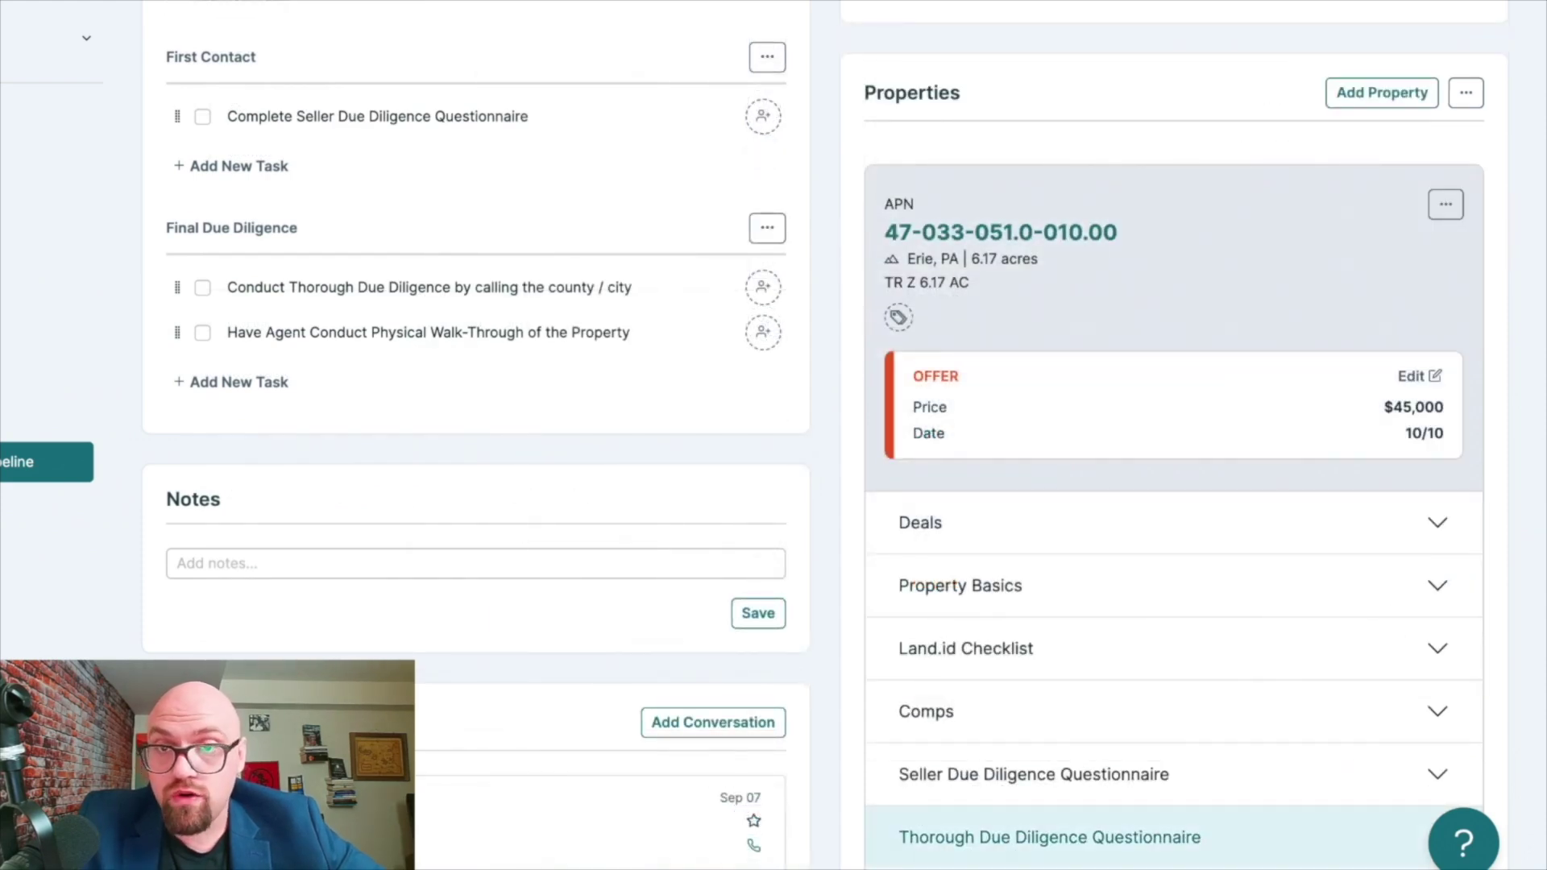
Open the Thorough Due Diligence Questionnaire, then set the deal's stage to Submit for Funding
left_click(1049, 837)
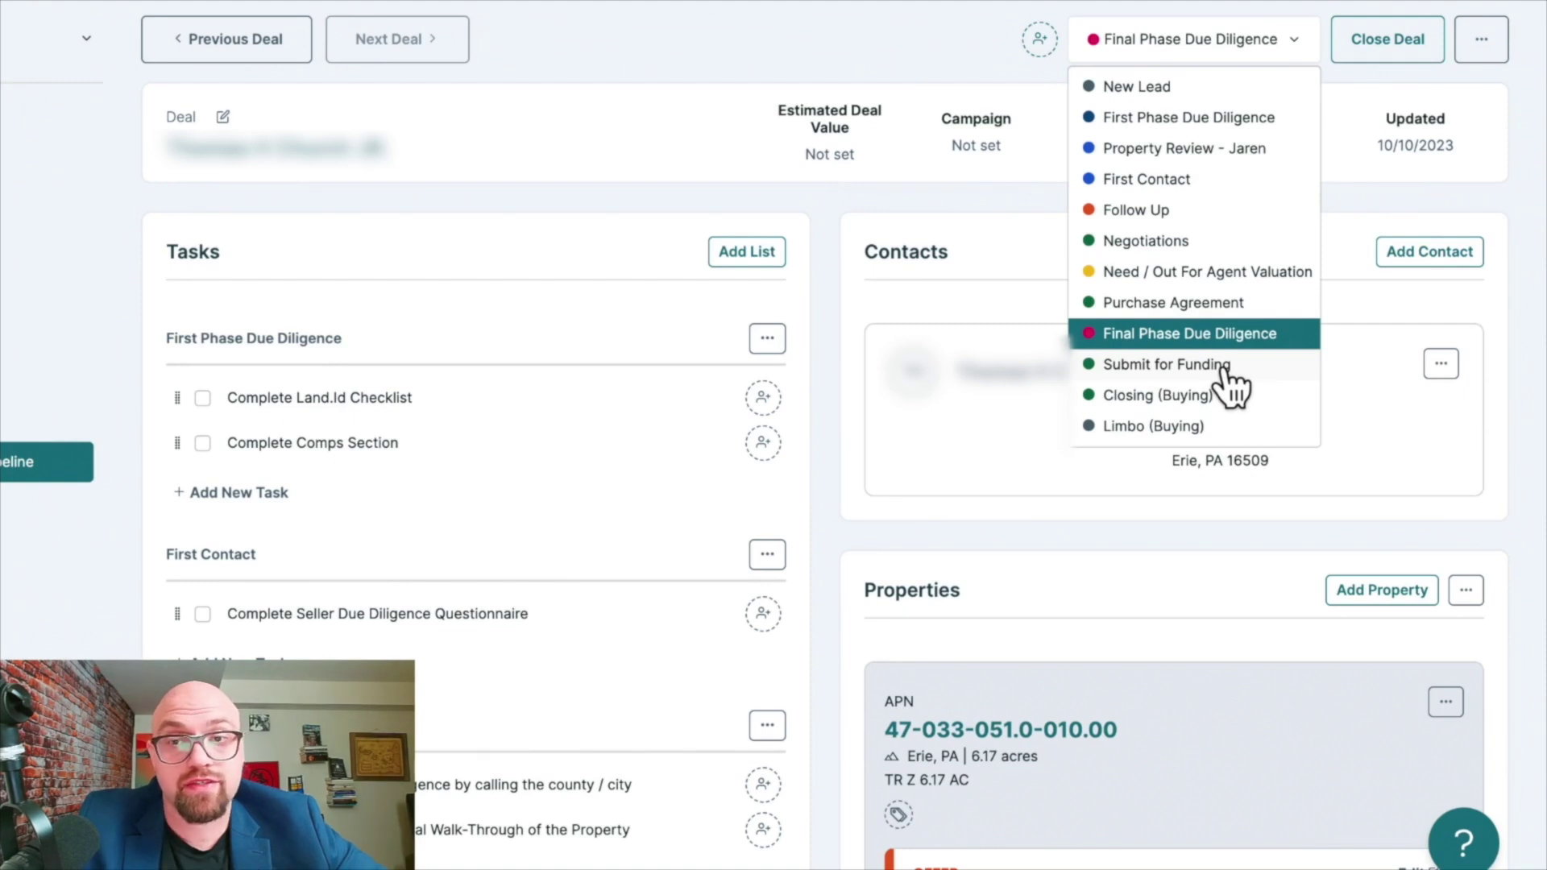
left_click(1225, 367)
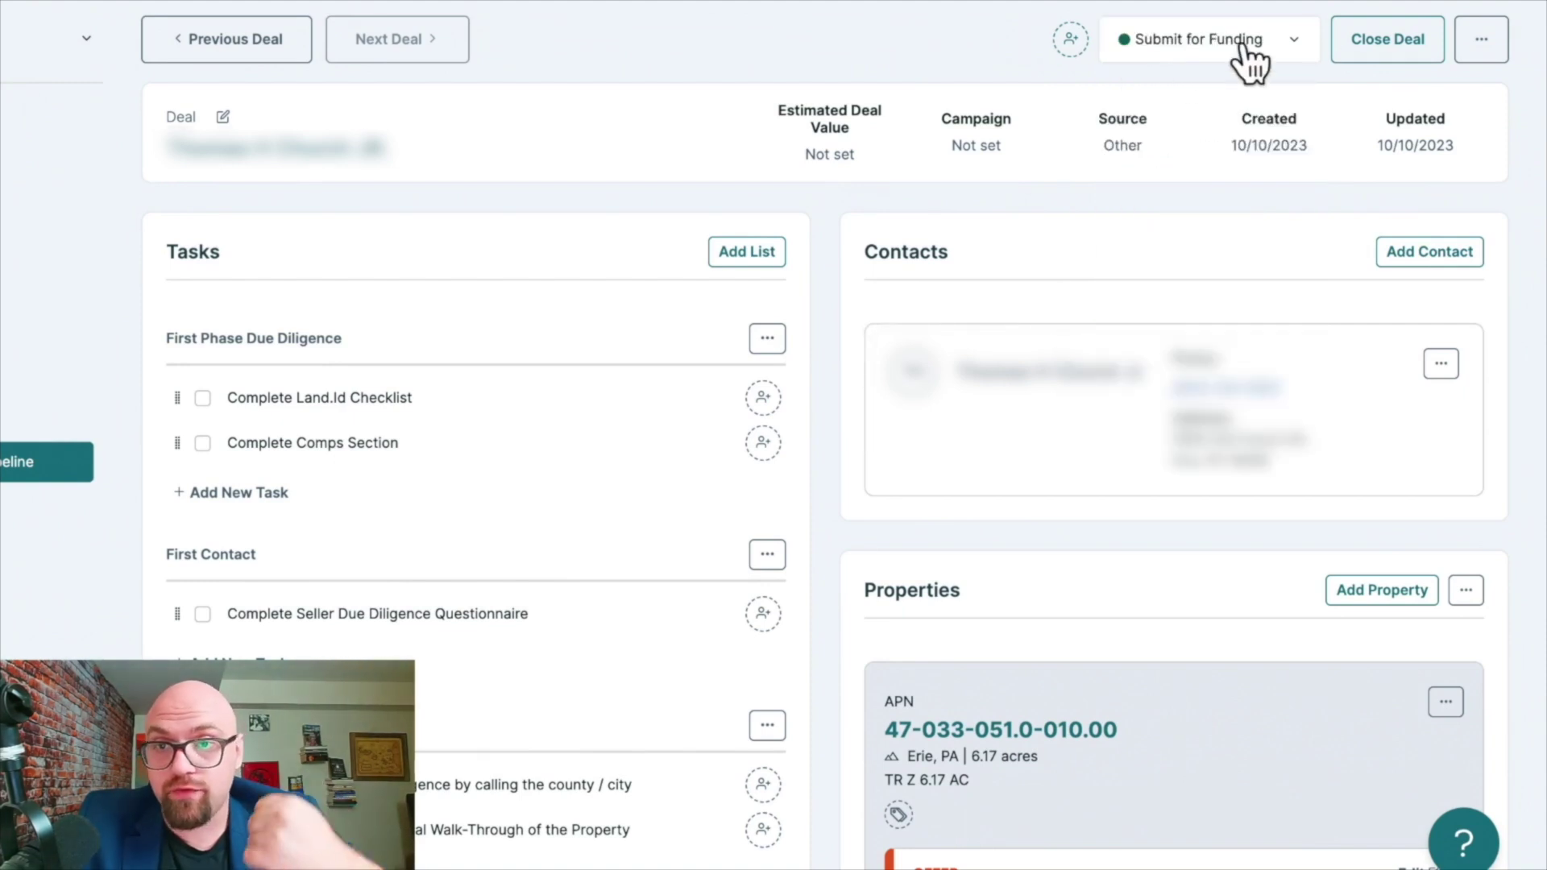
key("ctrl+t")
Load the Land Maverick Deal Funding Submission Form at landmavericks.com/funding
type("landmave")
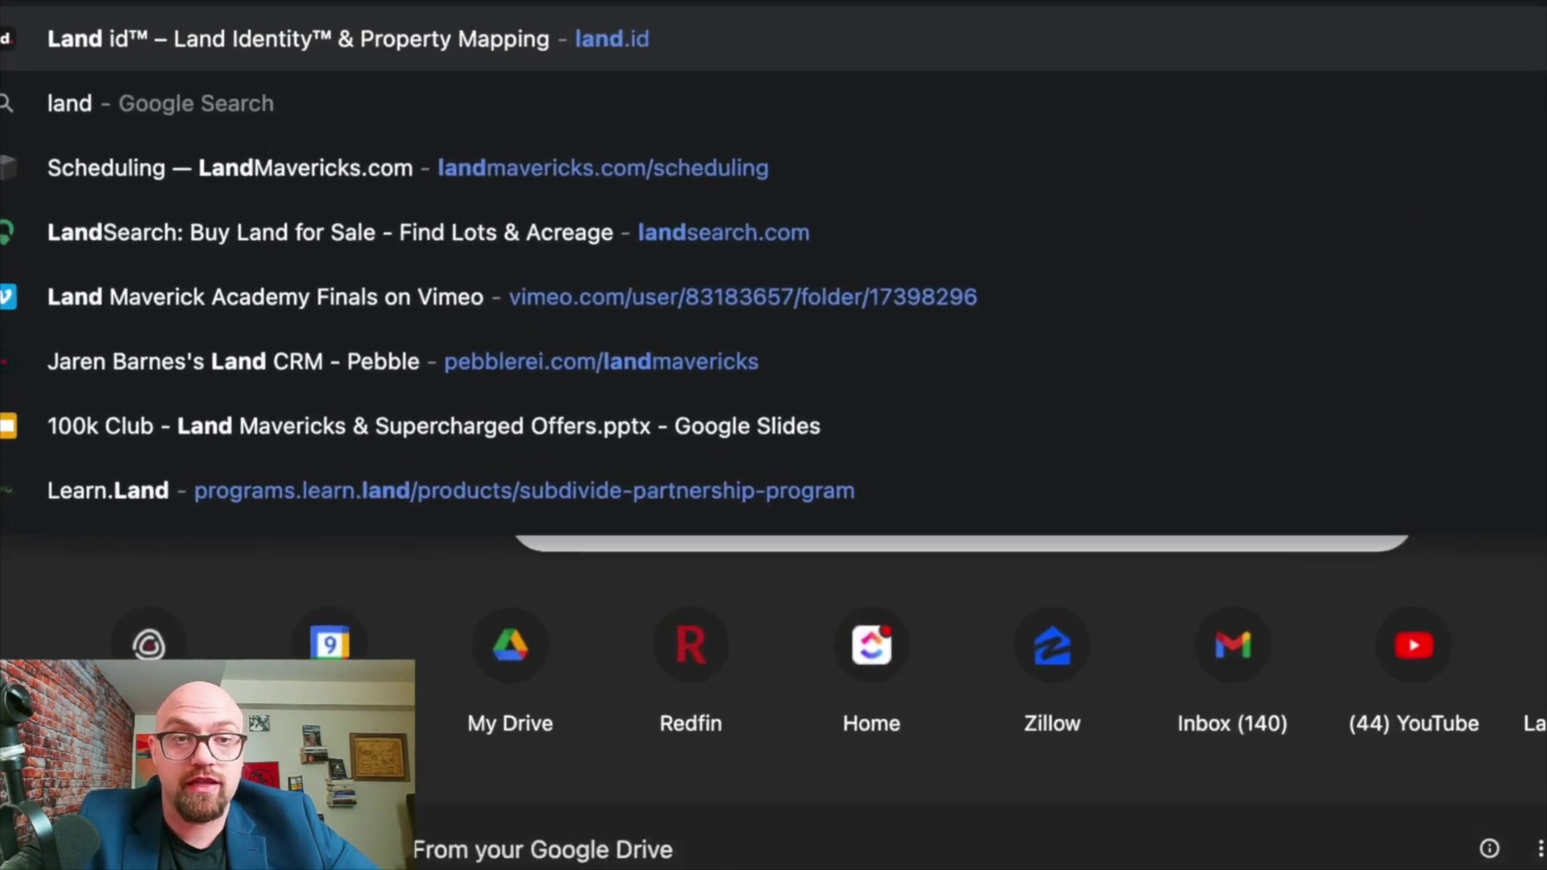
type("ricks.com/funding")
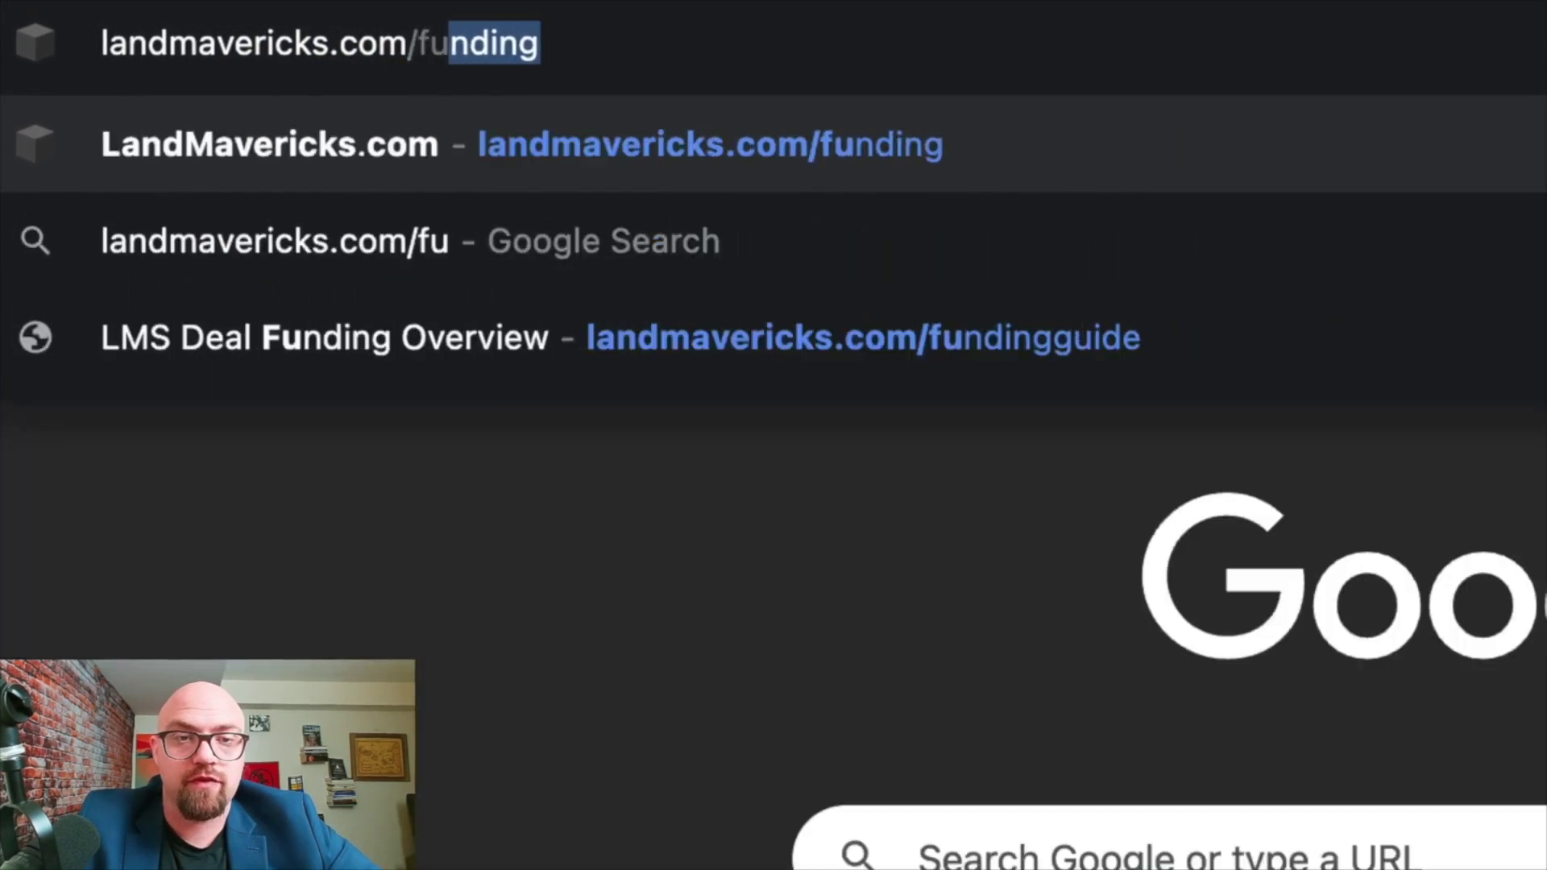
key("Return")
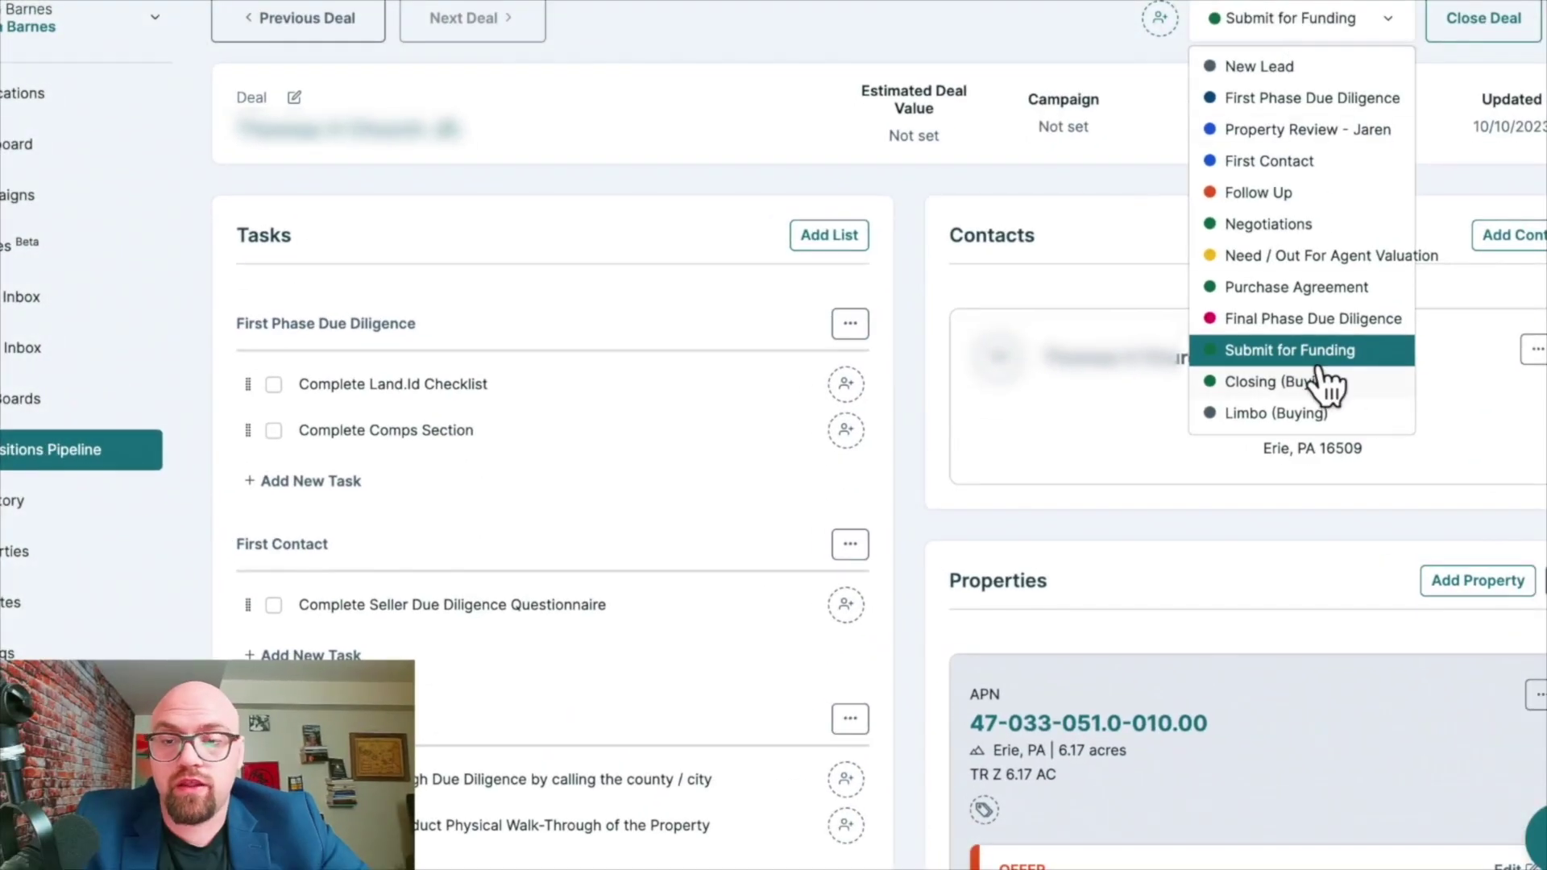
Set the stage to Closing (Buying) and open the 47-033-051.0-010.00 property record
left_click(1321, 381)
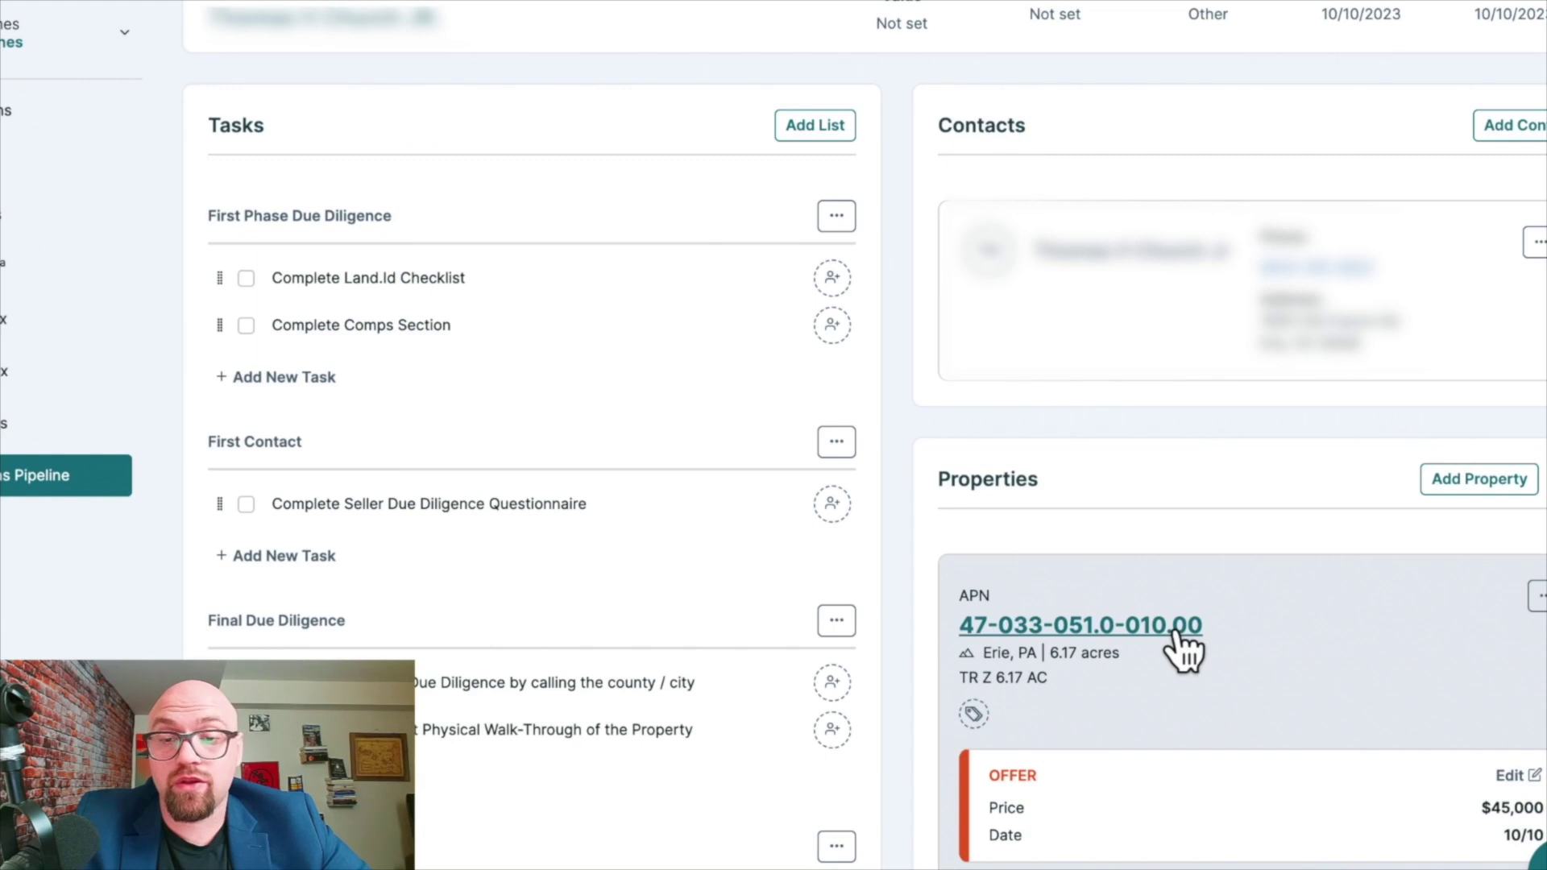
left_click(1175, 633)
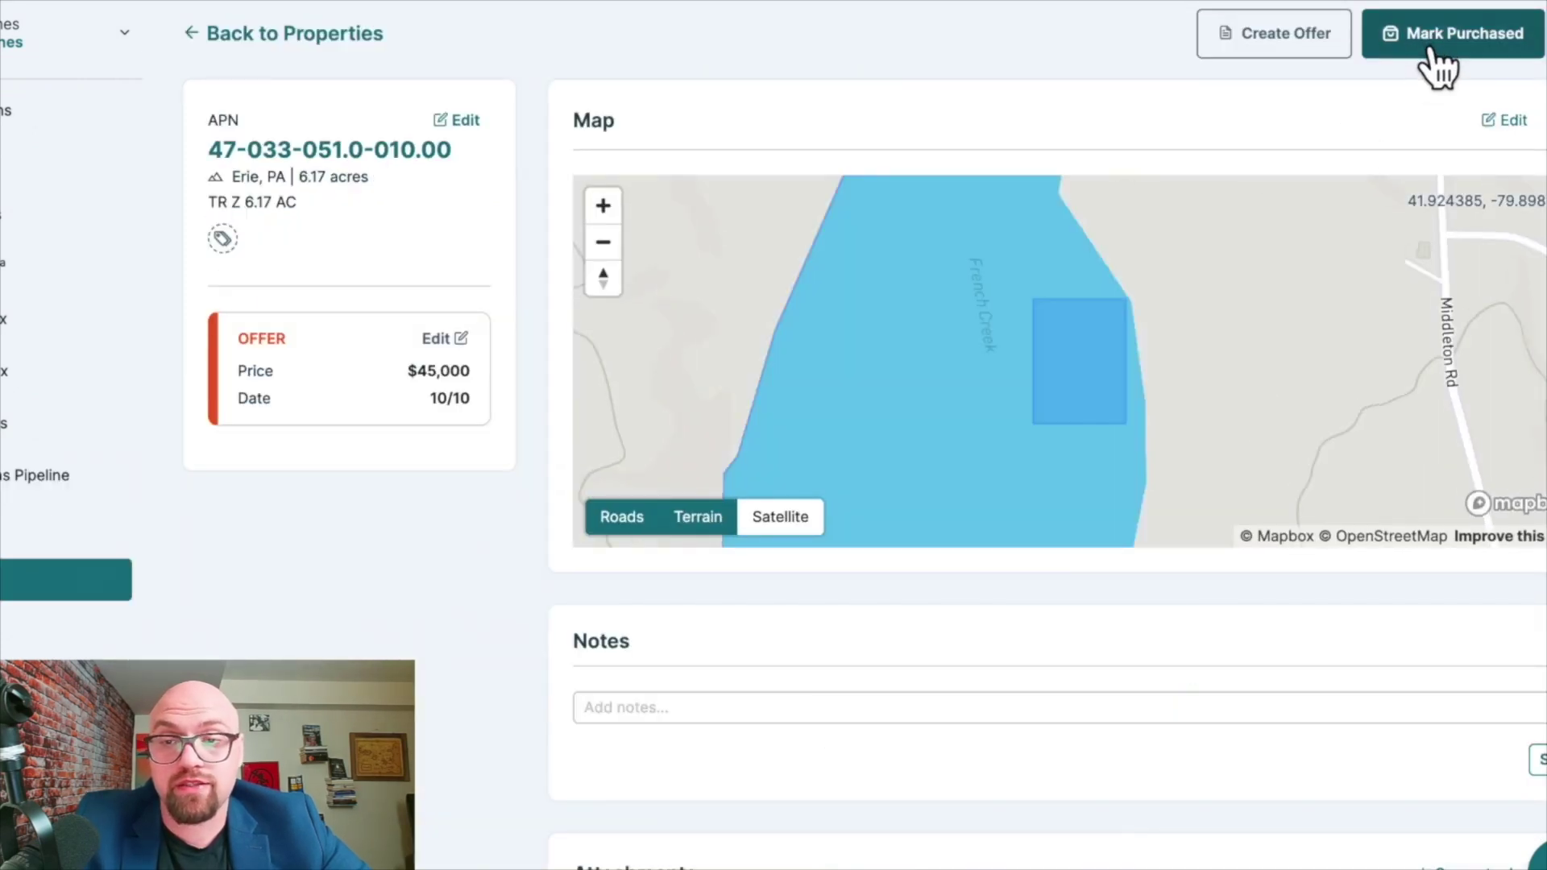
Mark the Erie property purchased at $45,000.00 with purchase date 10/10/2023
left_click(1436, 64)
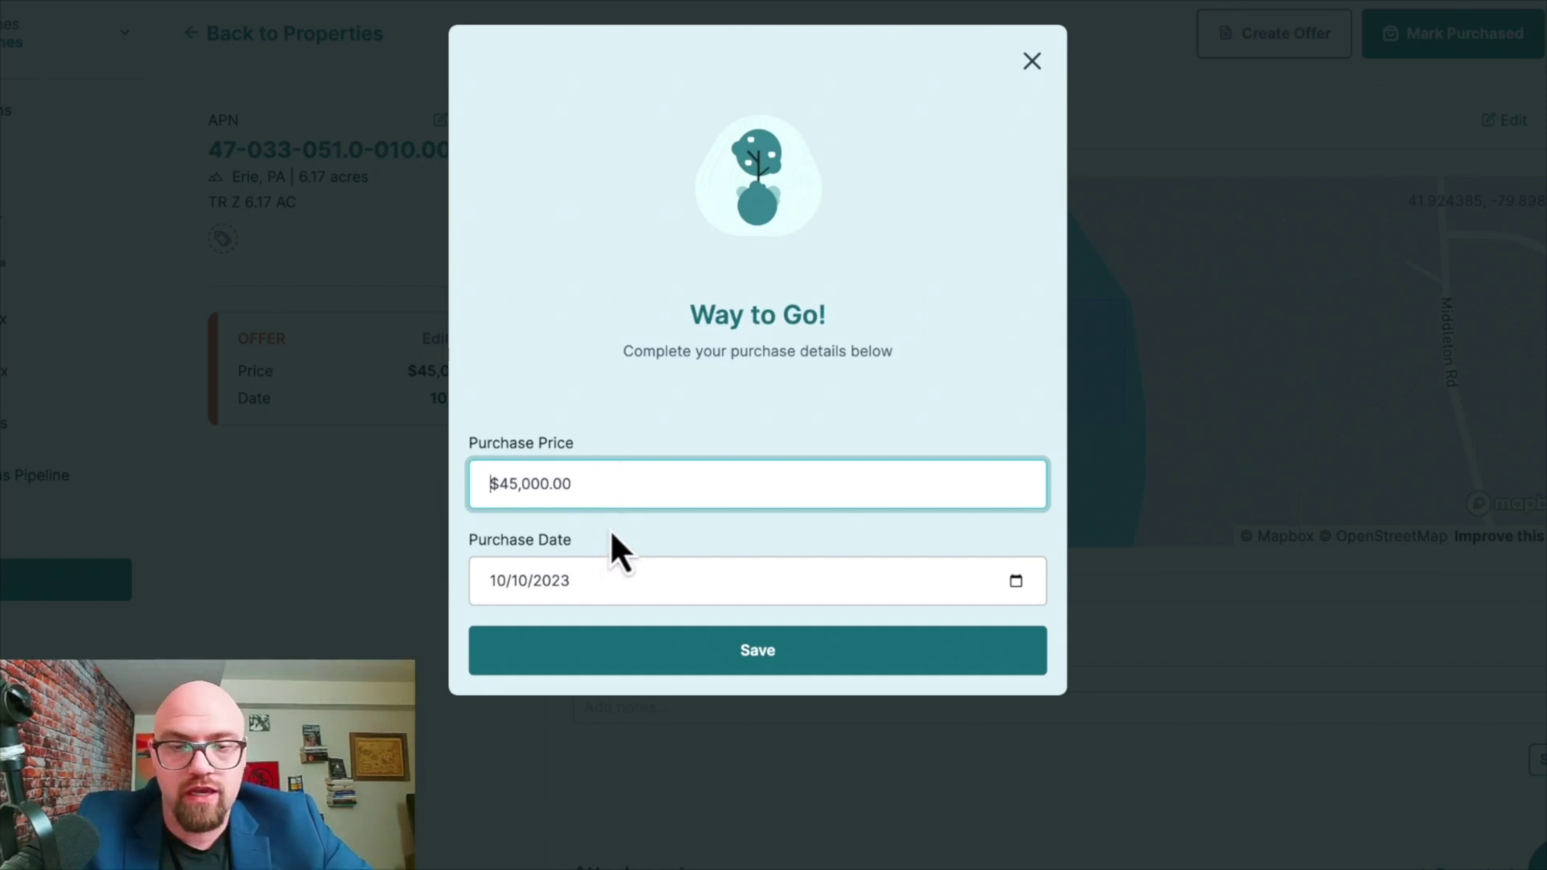
left_click(699, 659)
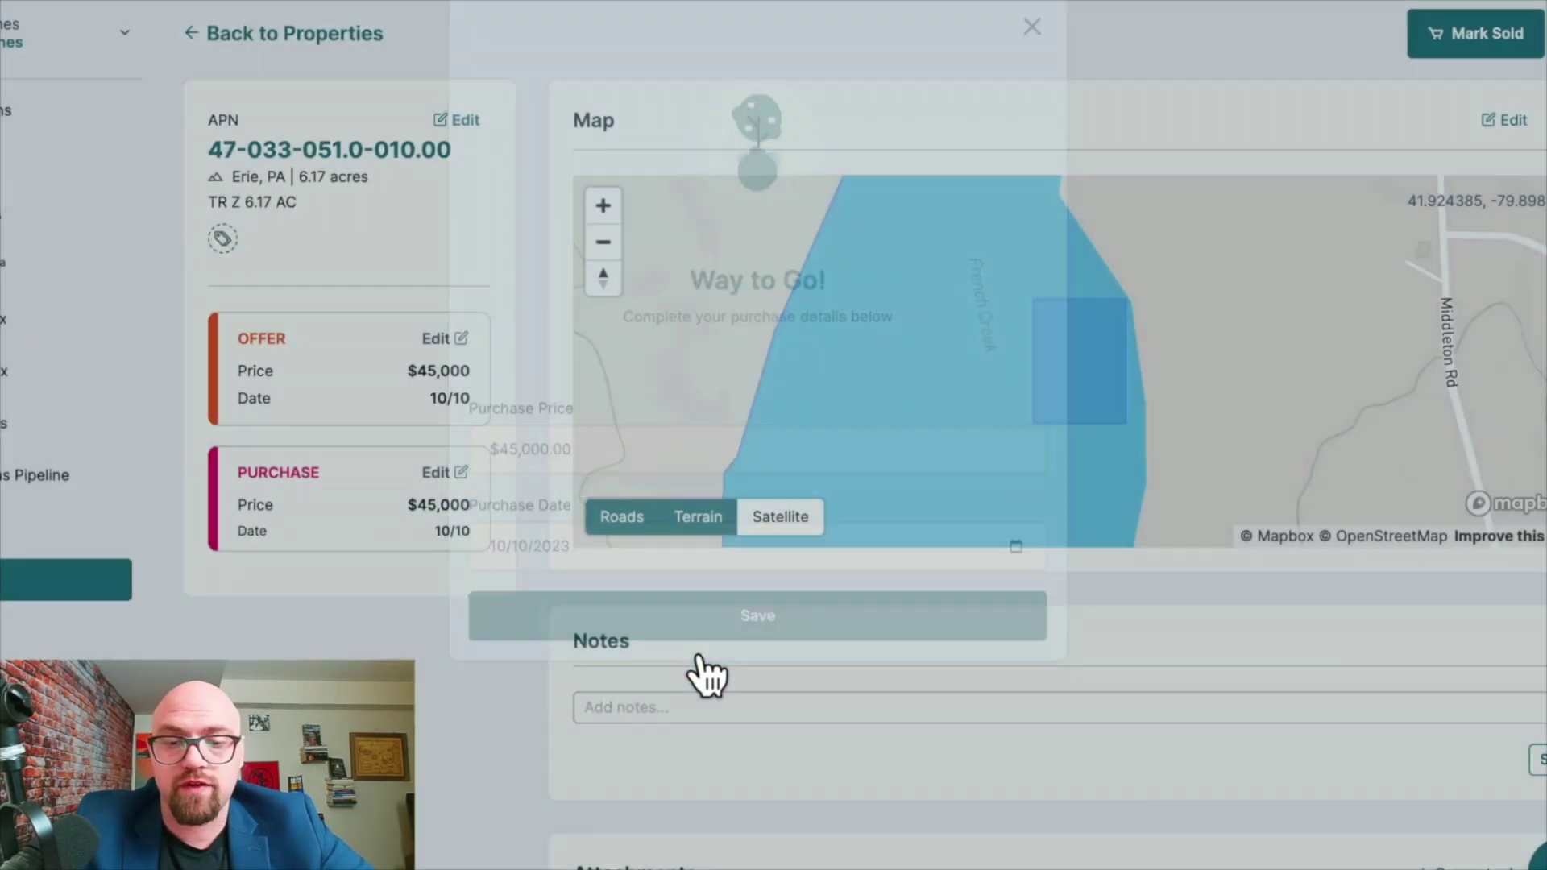
scroll(918, 785, "down", 5)
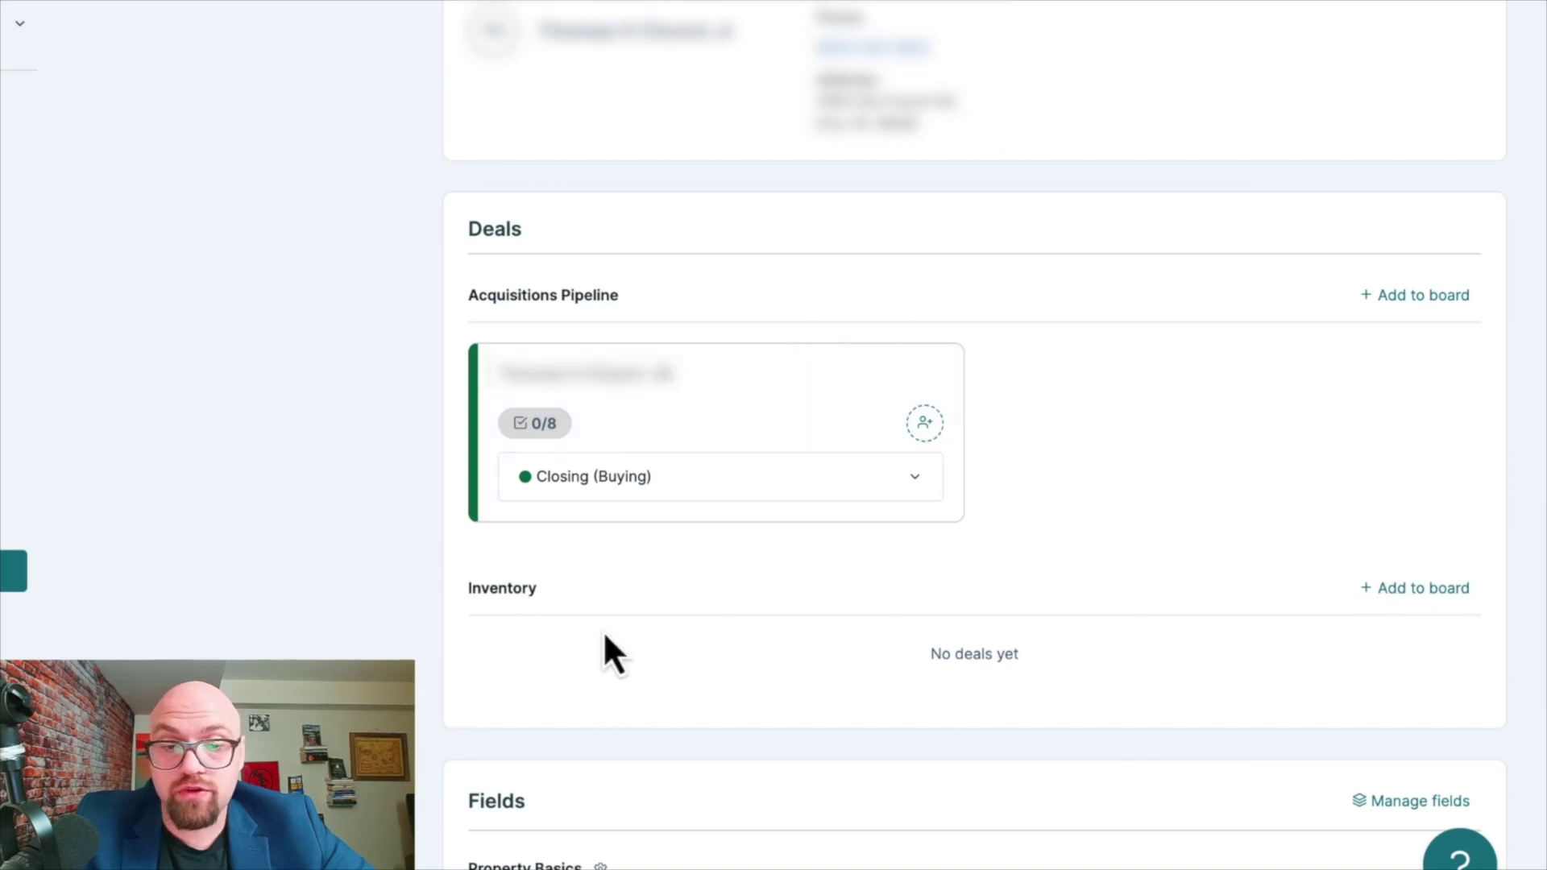
Add an Inventory deal titled '6.17 Acres in Erie County PA' at Ready for Listing
left_click(1398, 597)
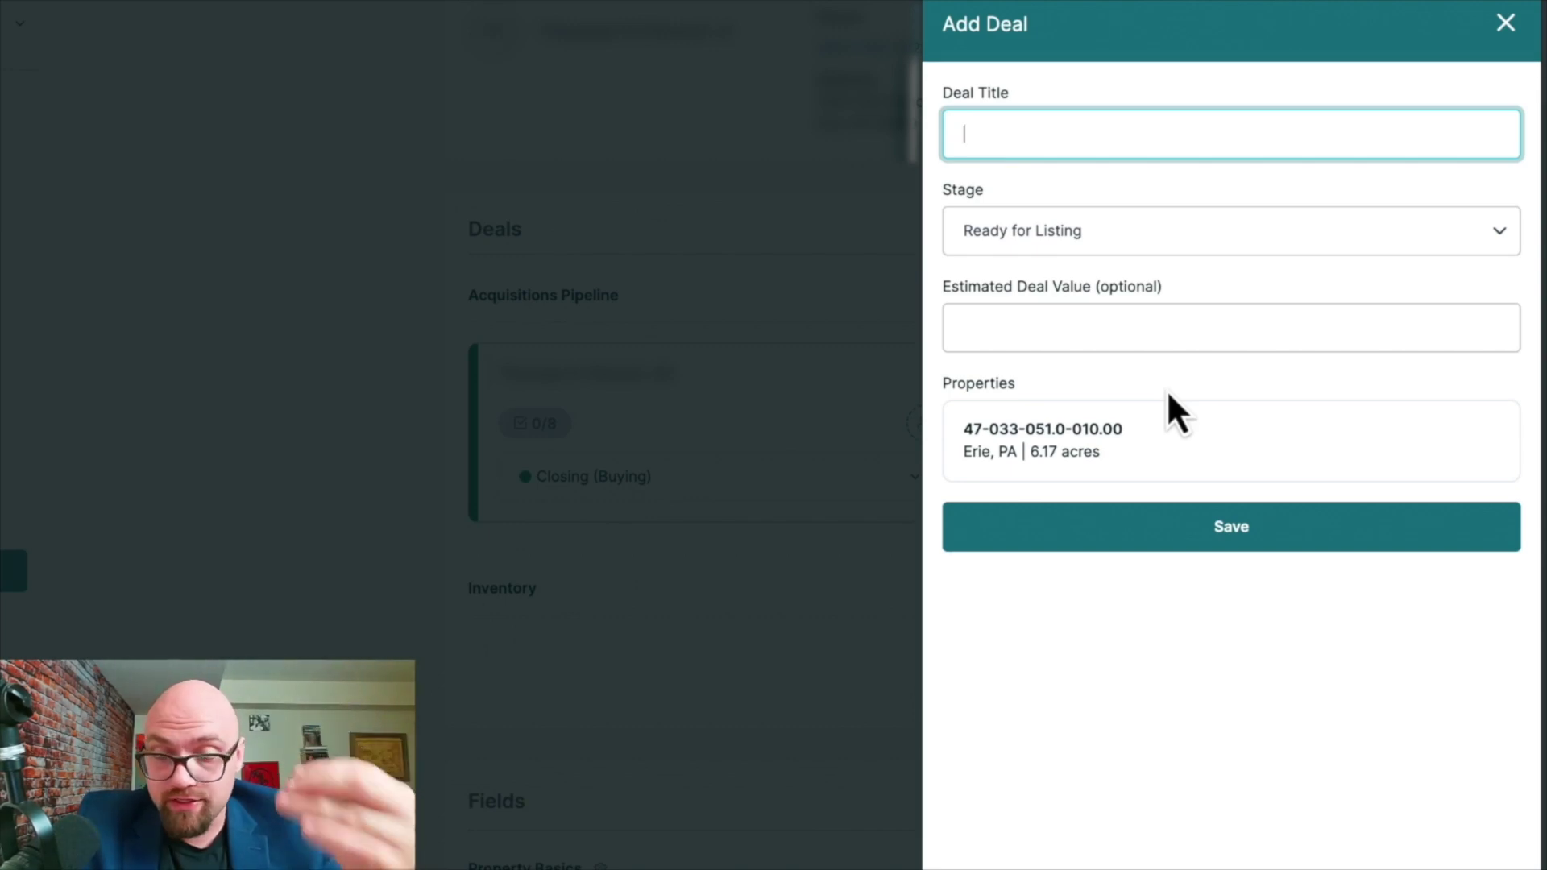
type("17 Ac")
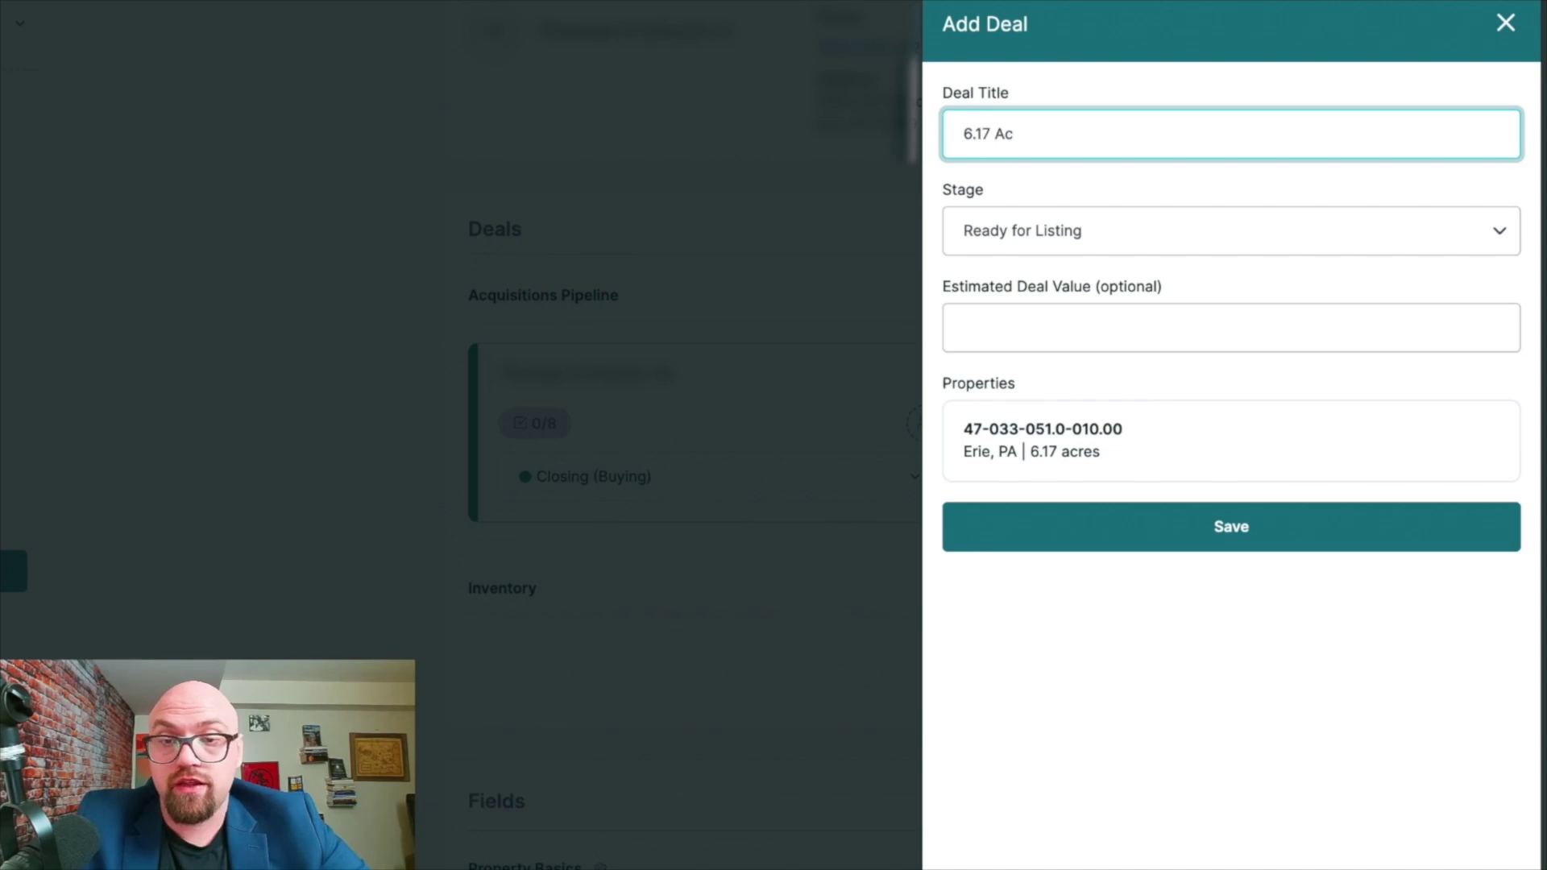
type("res ")
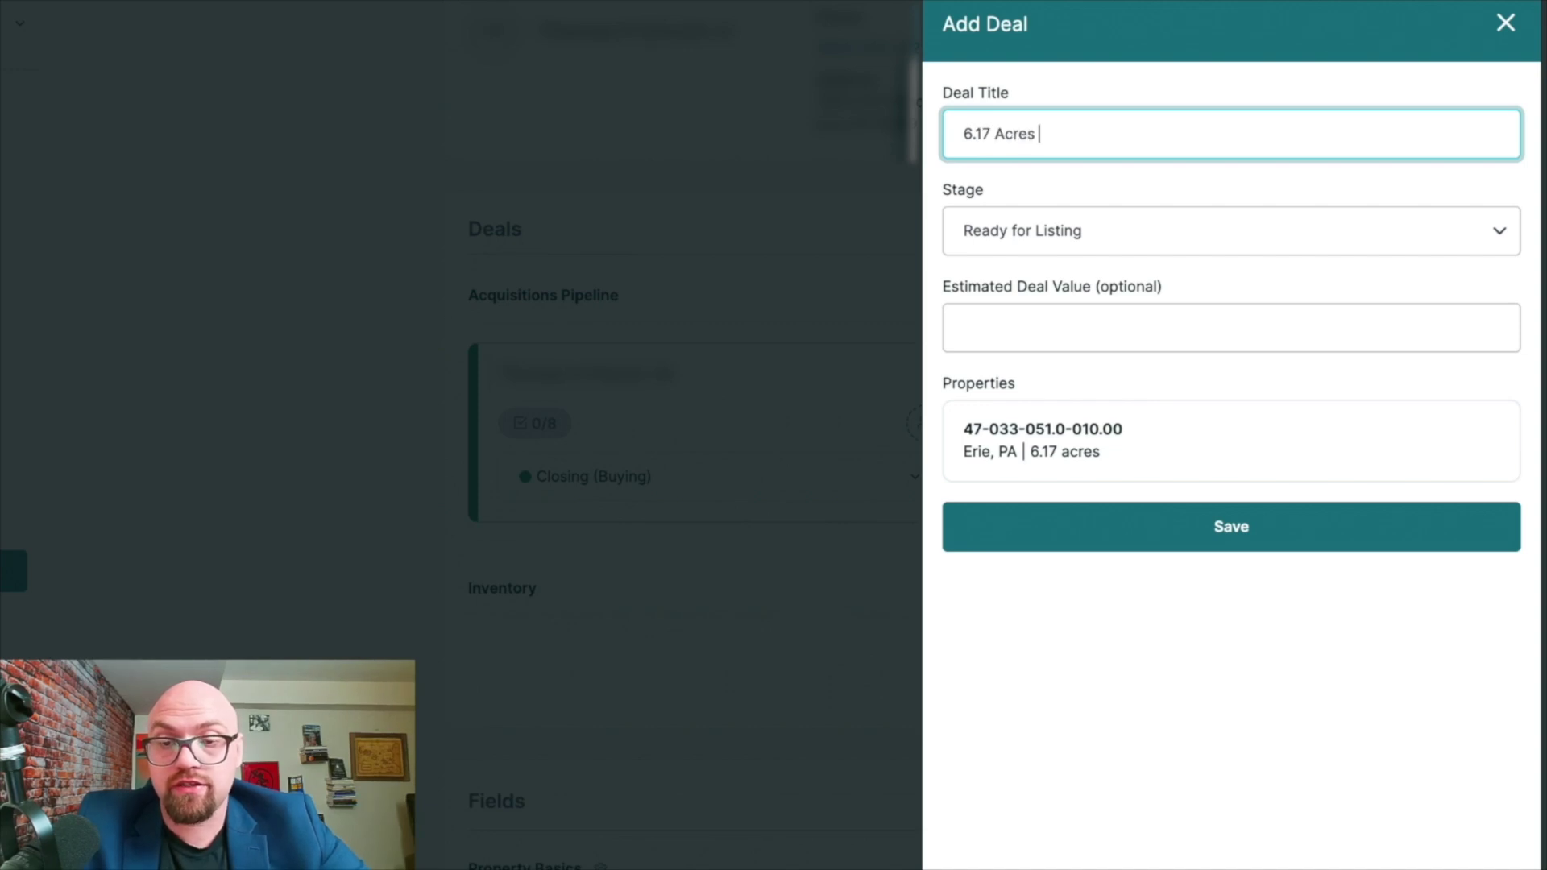
type("in Erie County PA")
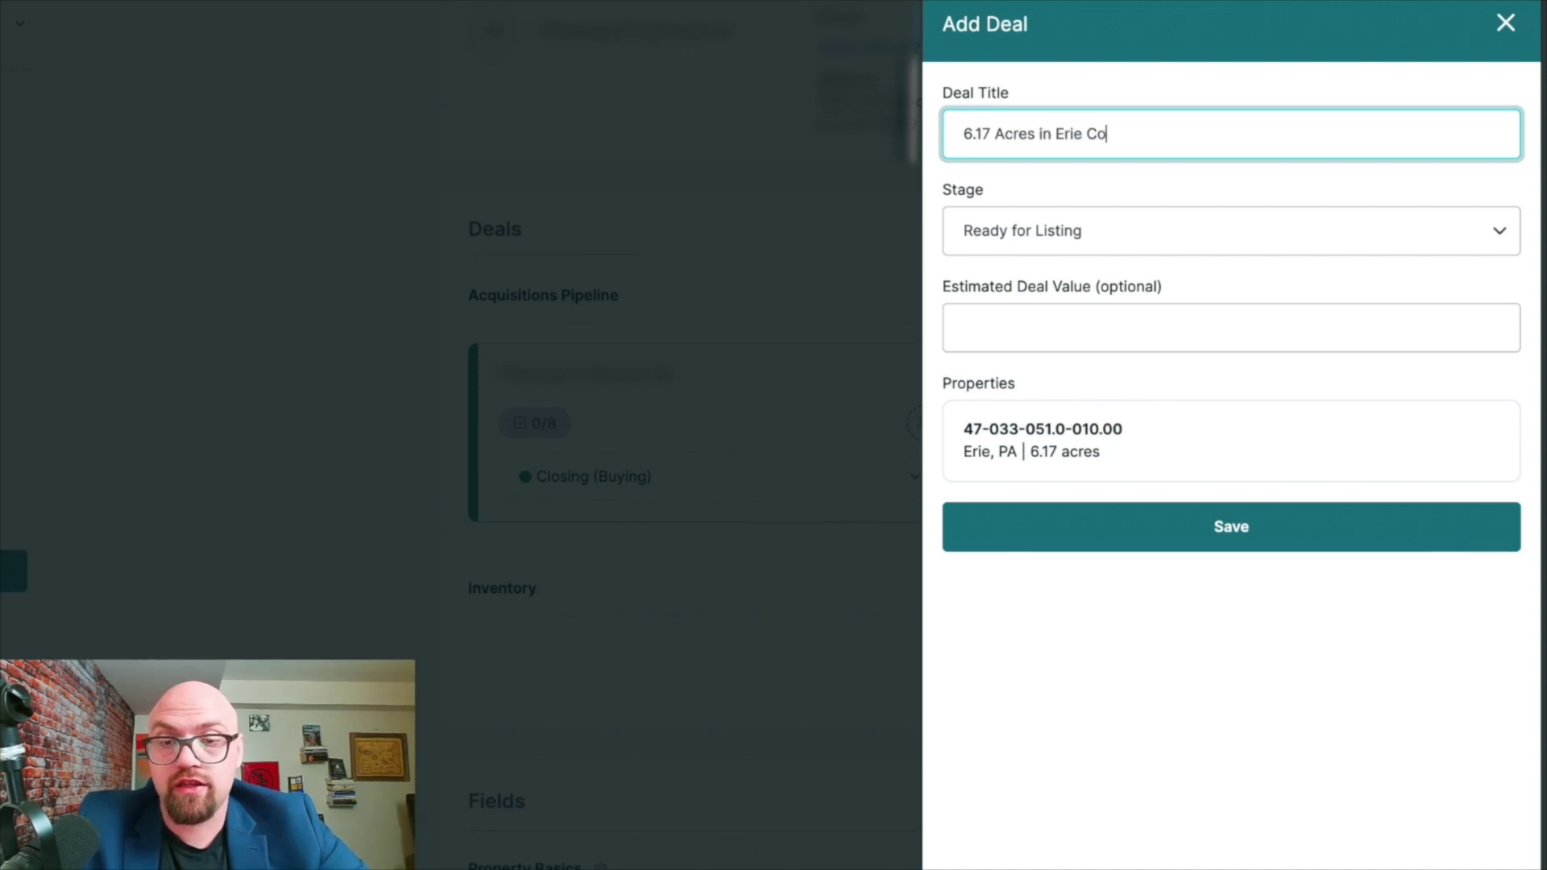
left_click(1174, 525)
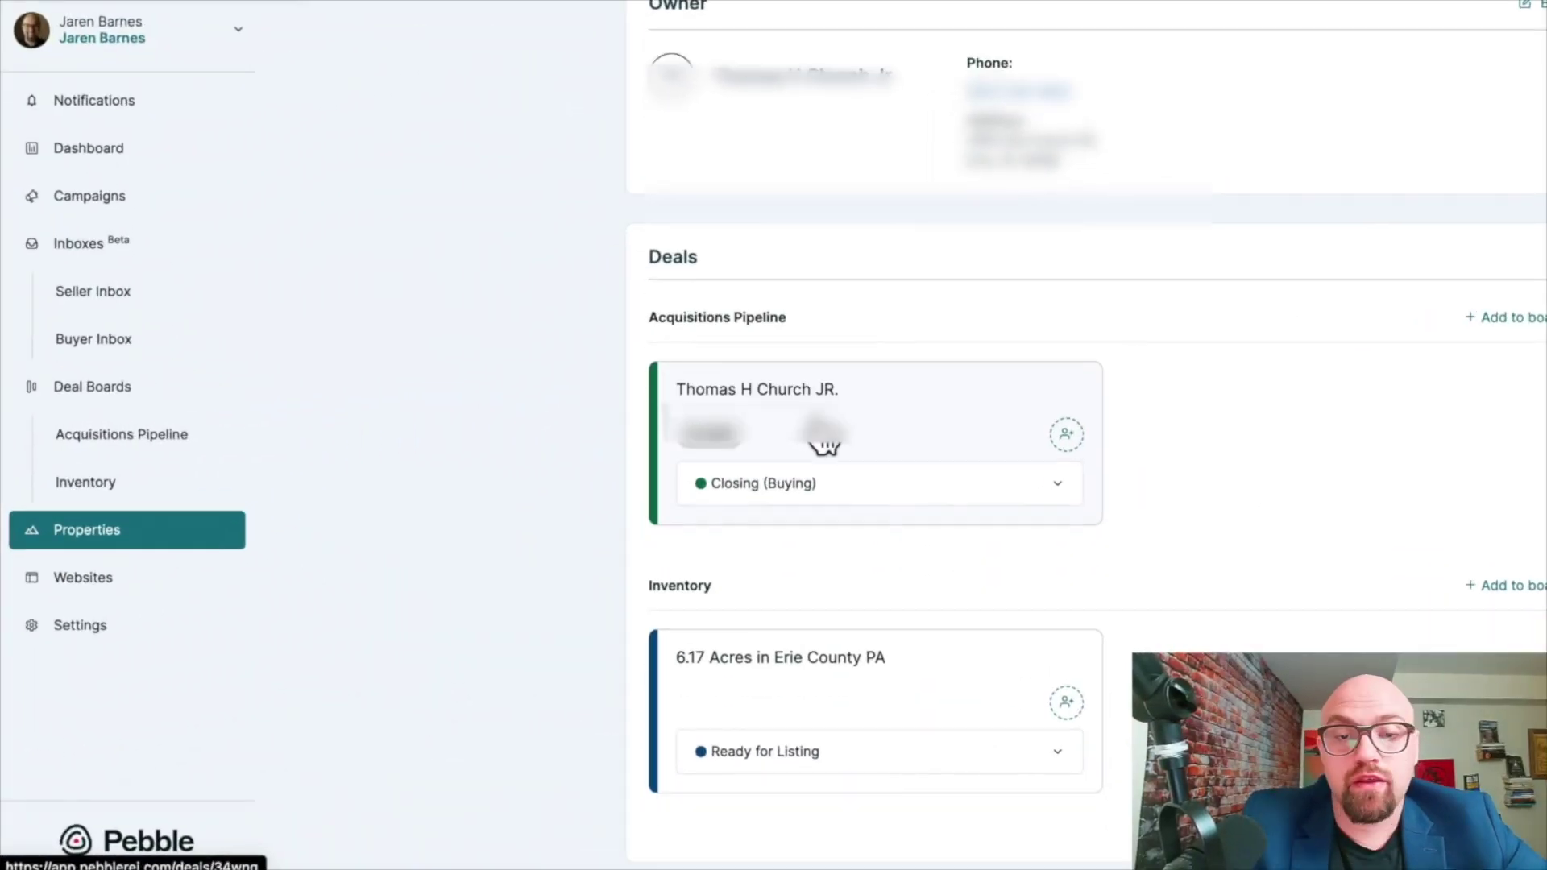
Open the Erie property's acquisitions deal card and close the deal
left_click(823, 441)
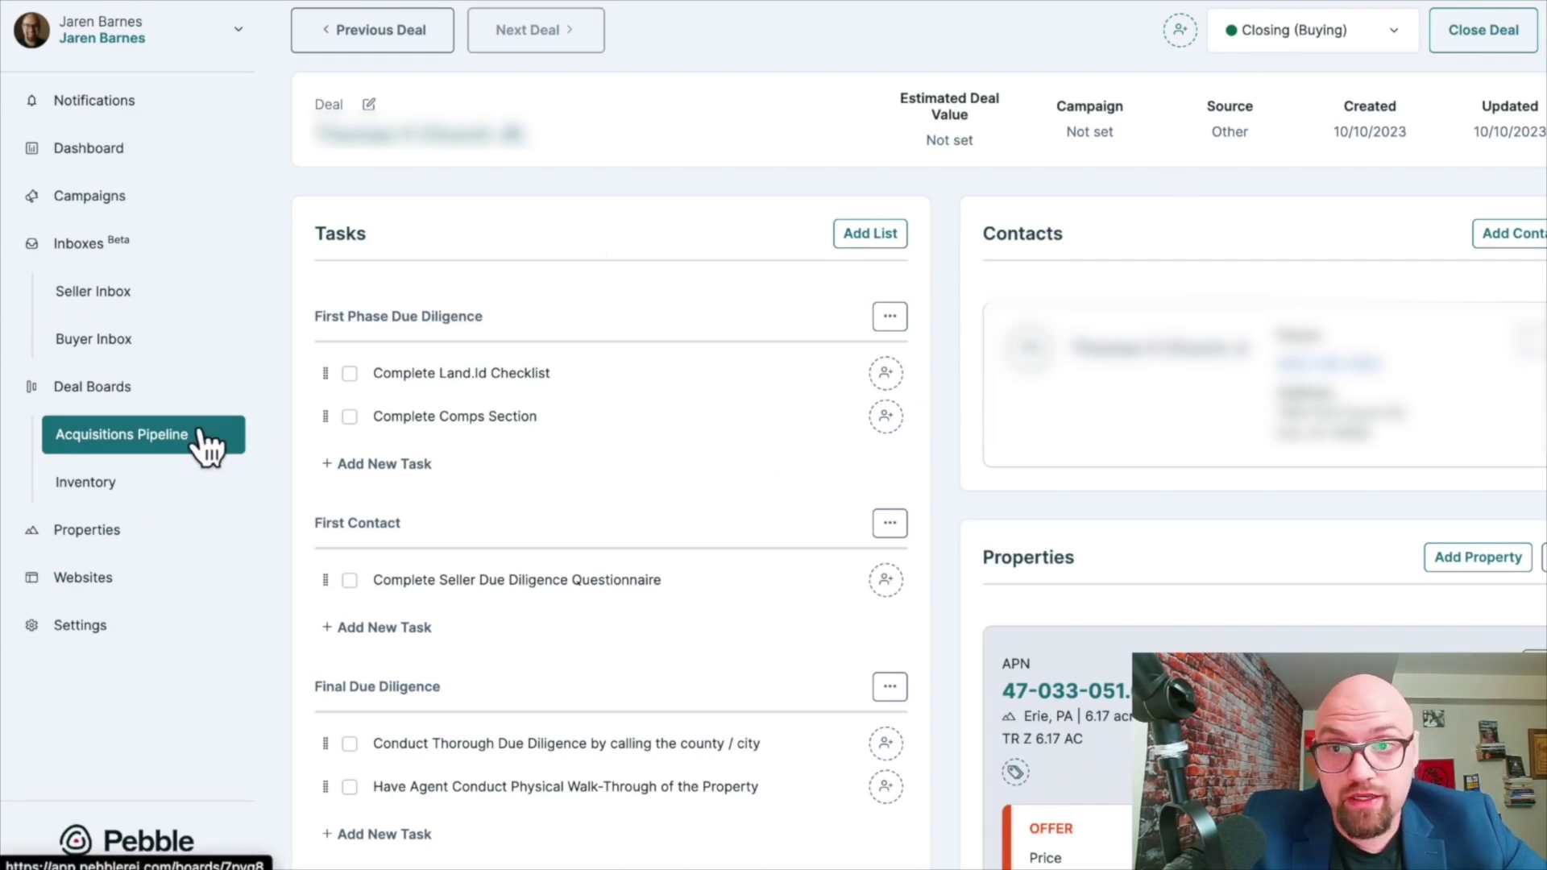
left_click(1474, 36)
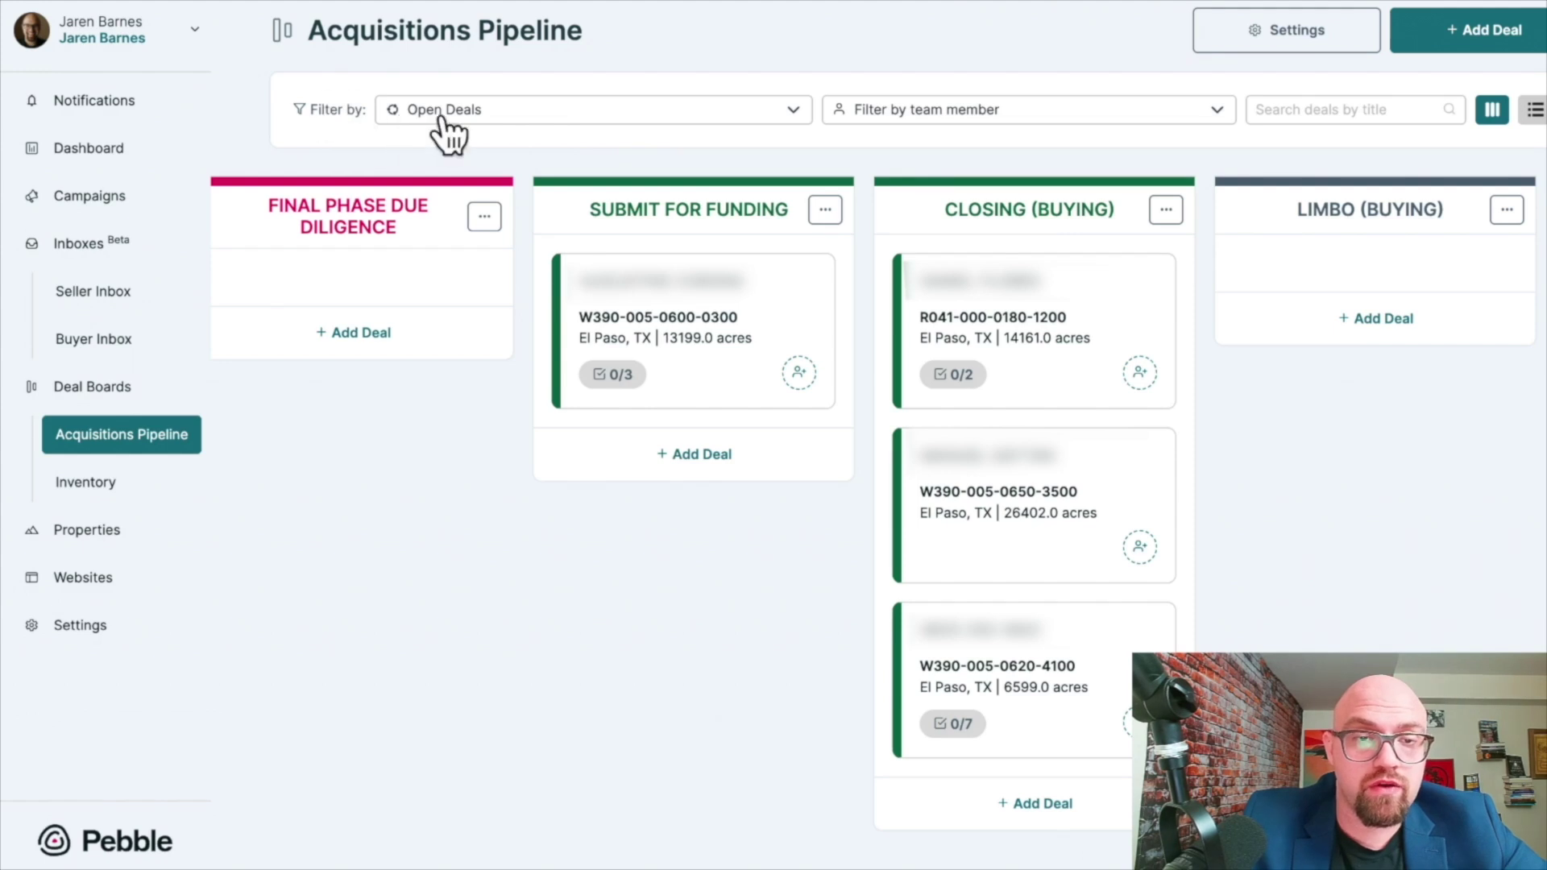
Show the Open Deals status filter options on the Acquisitions Pipeline board
left_click(477, 113)
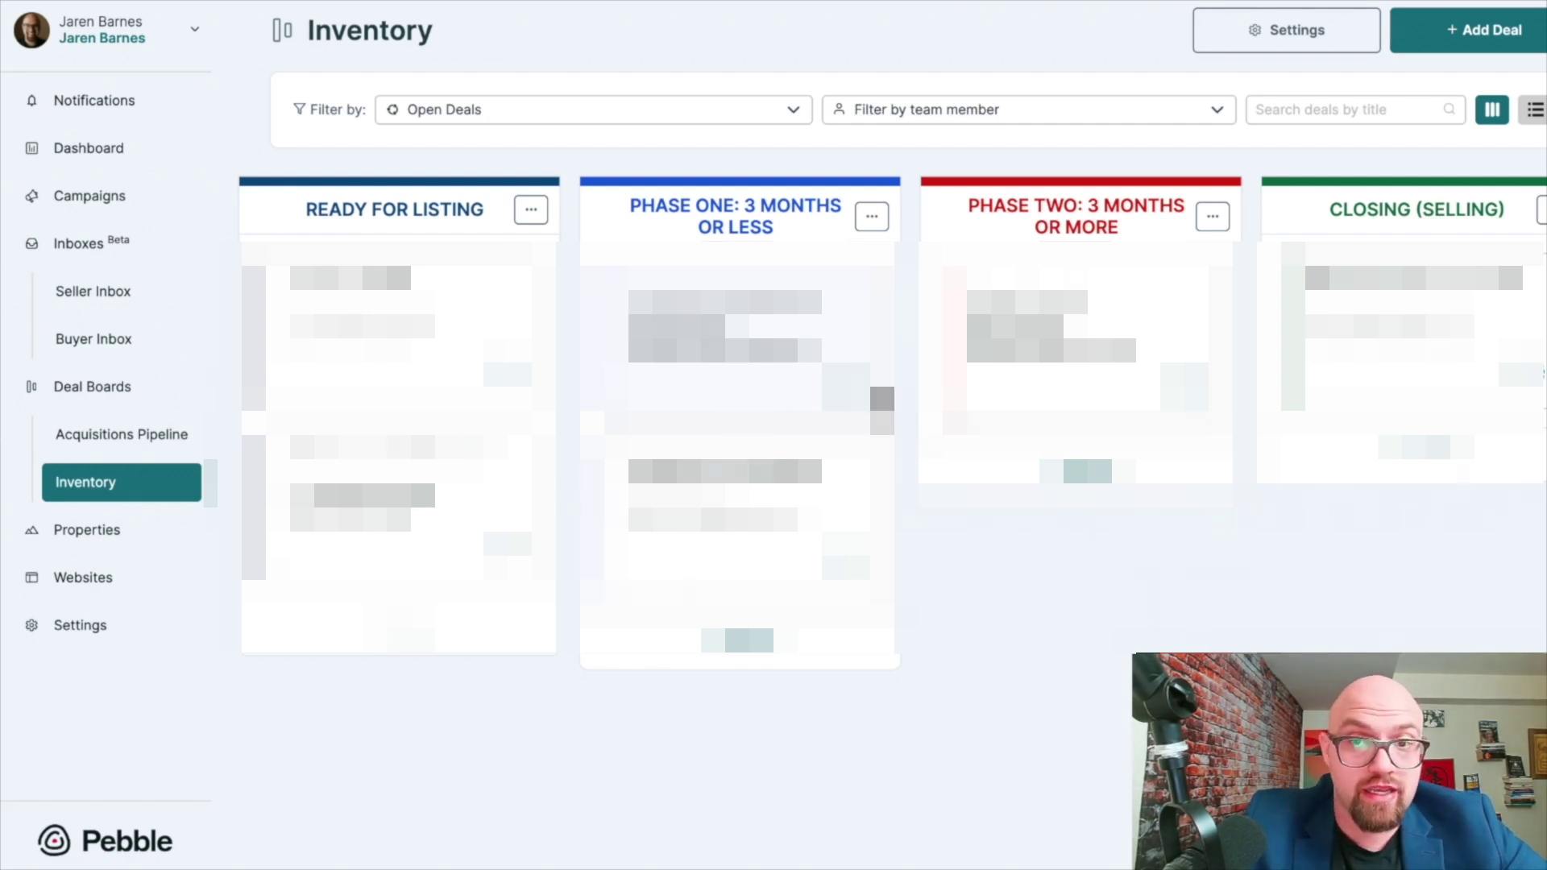
scroll(805, 403, "right", 2)
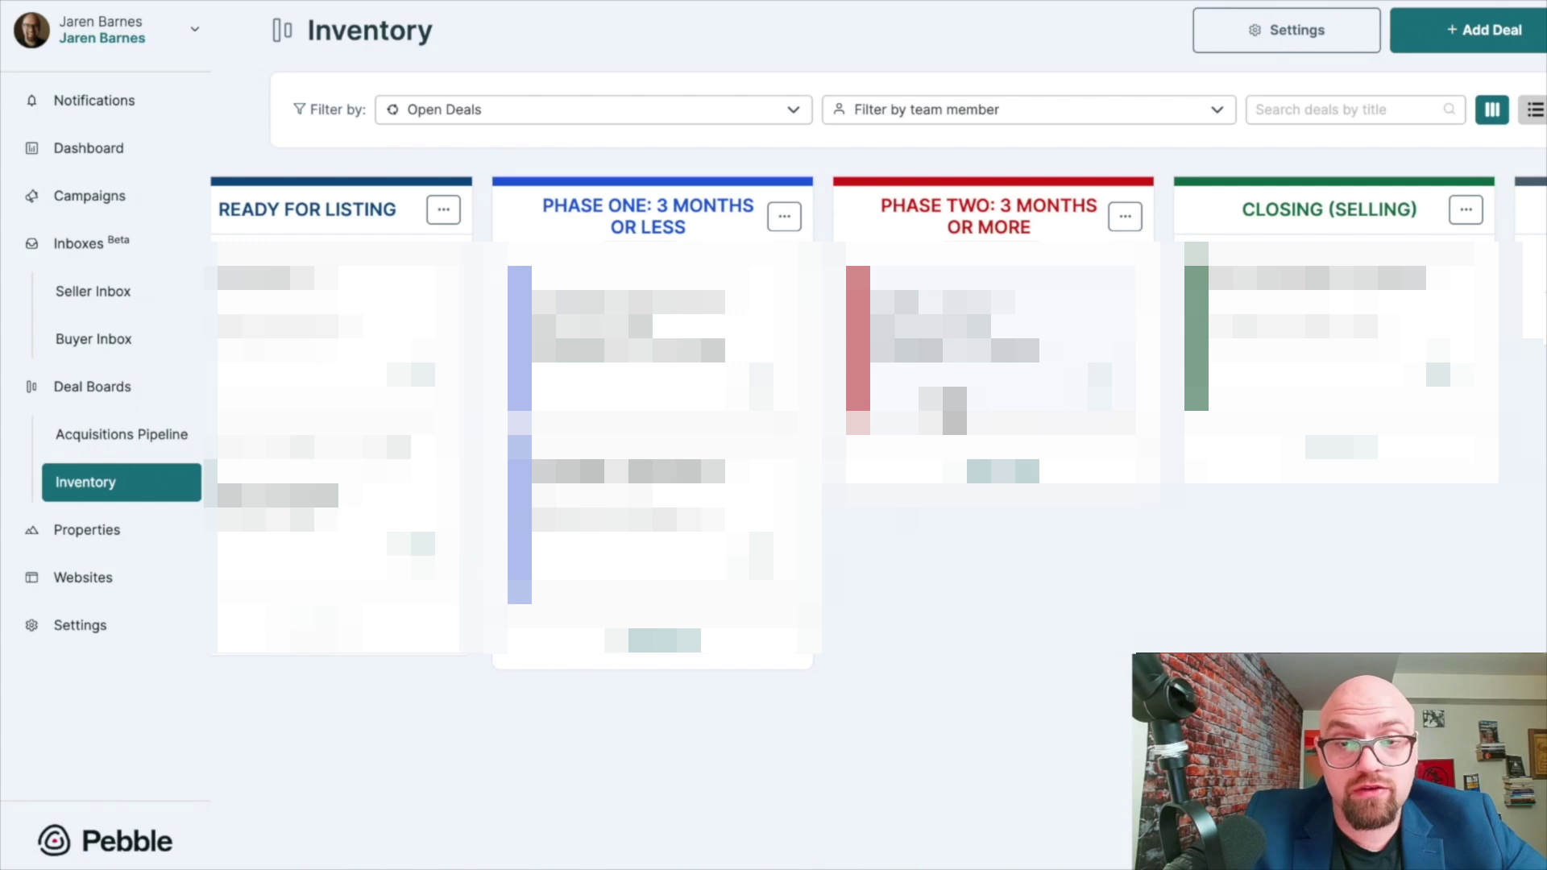